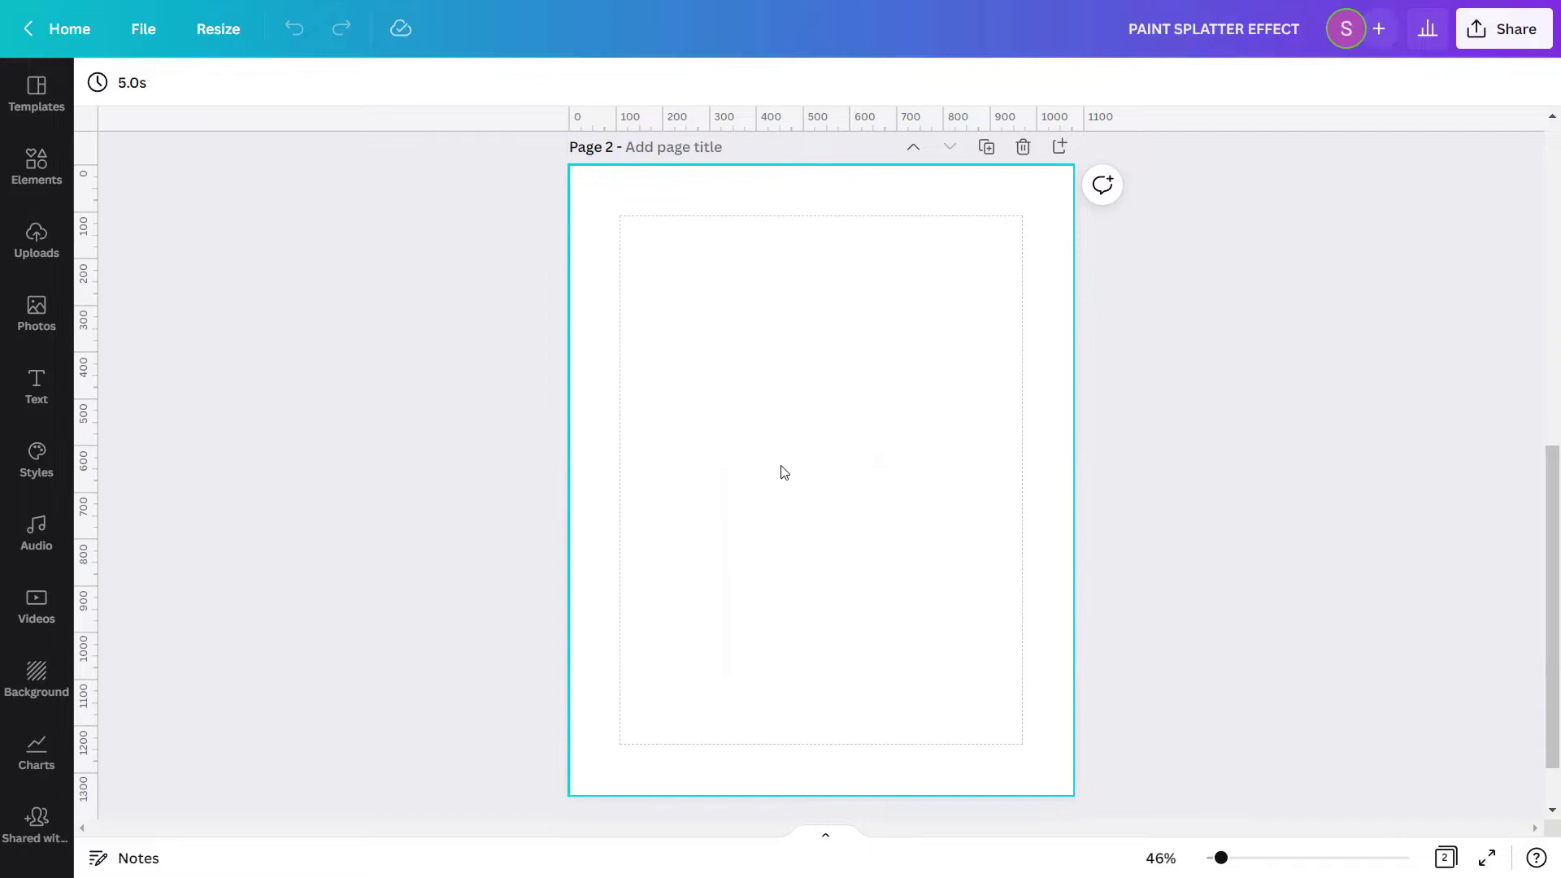
Step: Search the stock photo library for 'FUNNY PEOPLE'
{"action": "left_click", "coordinate": [37, 318]}
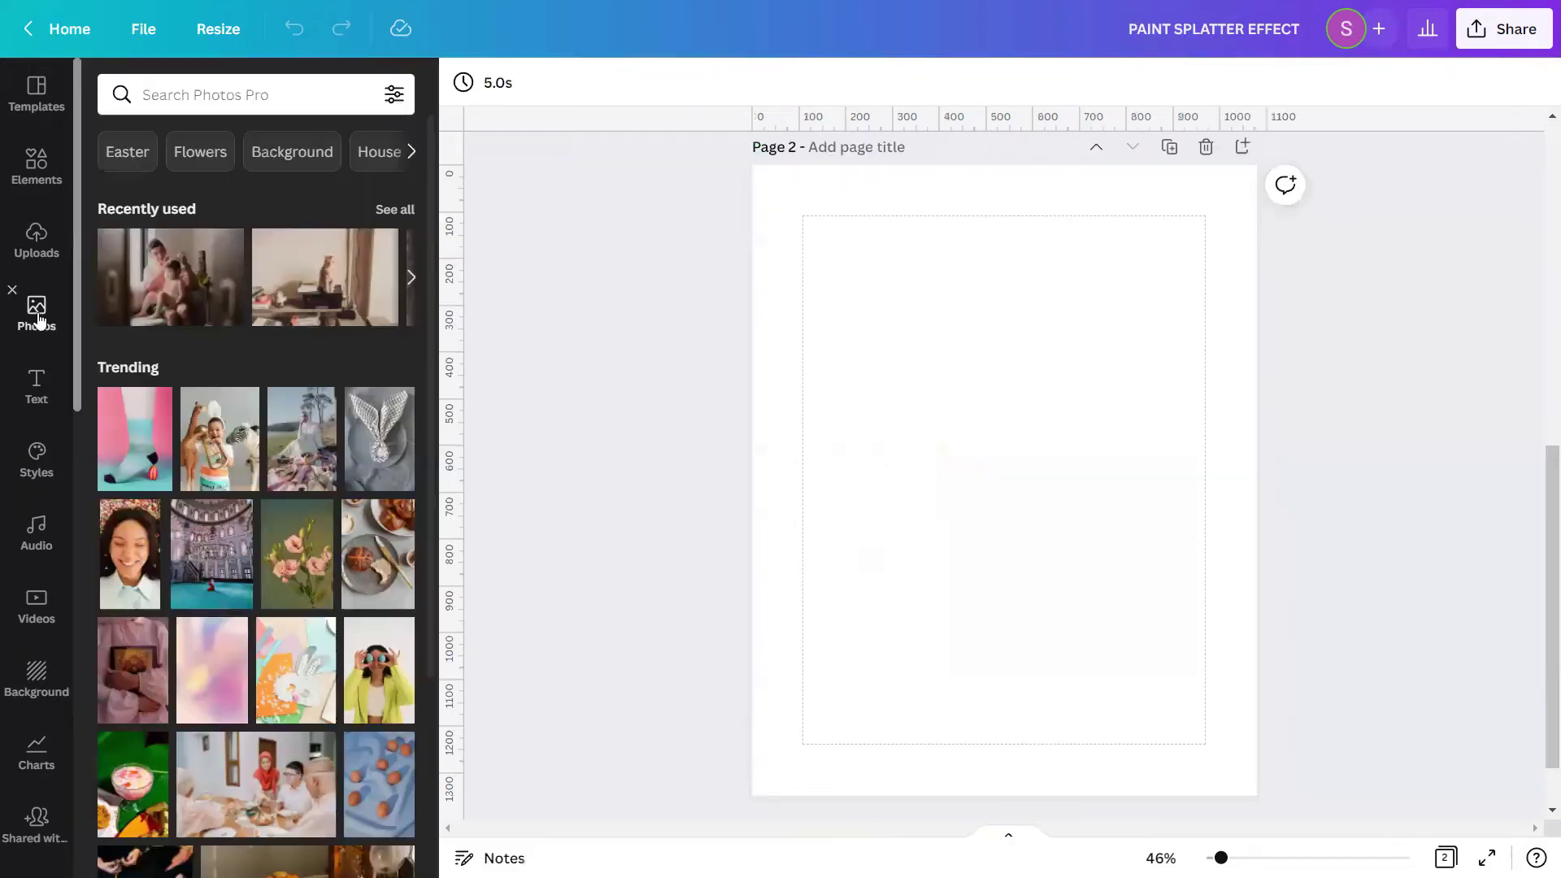
{"action": "left_click", "coordinate": [138, 92]}
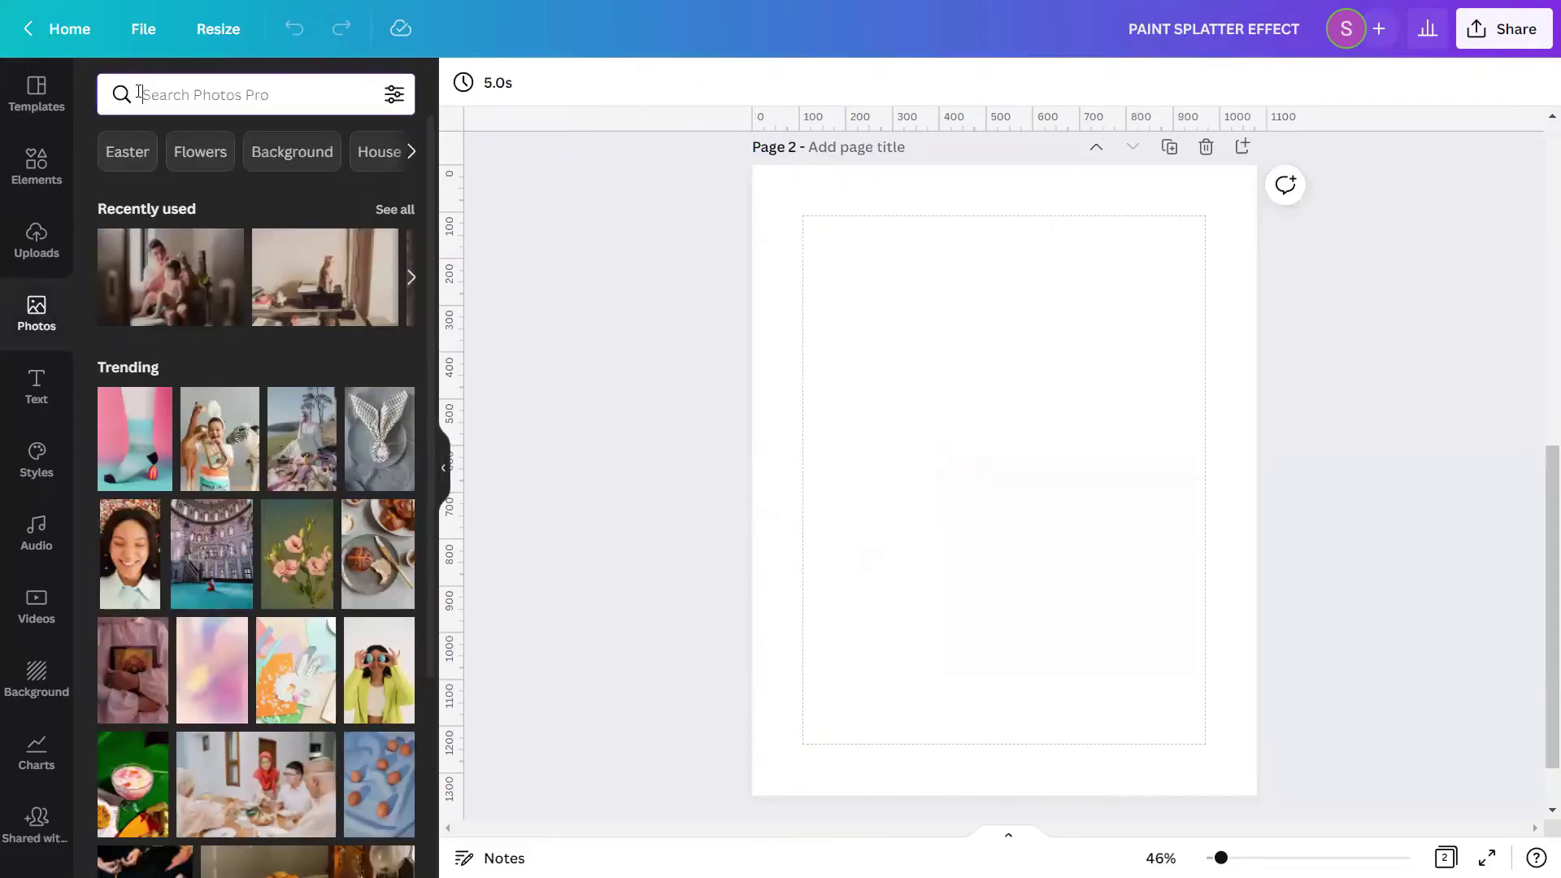
{"action": "type", "text": "FUN"}
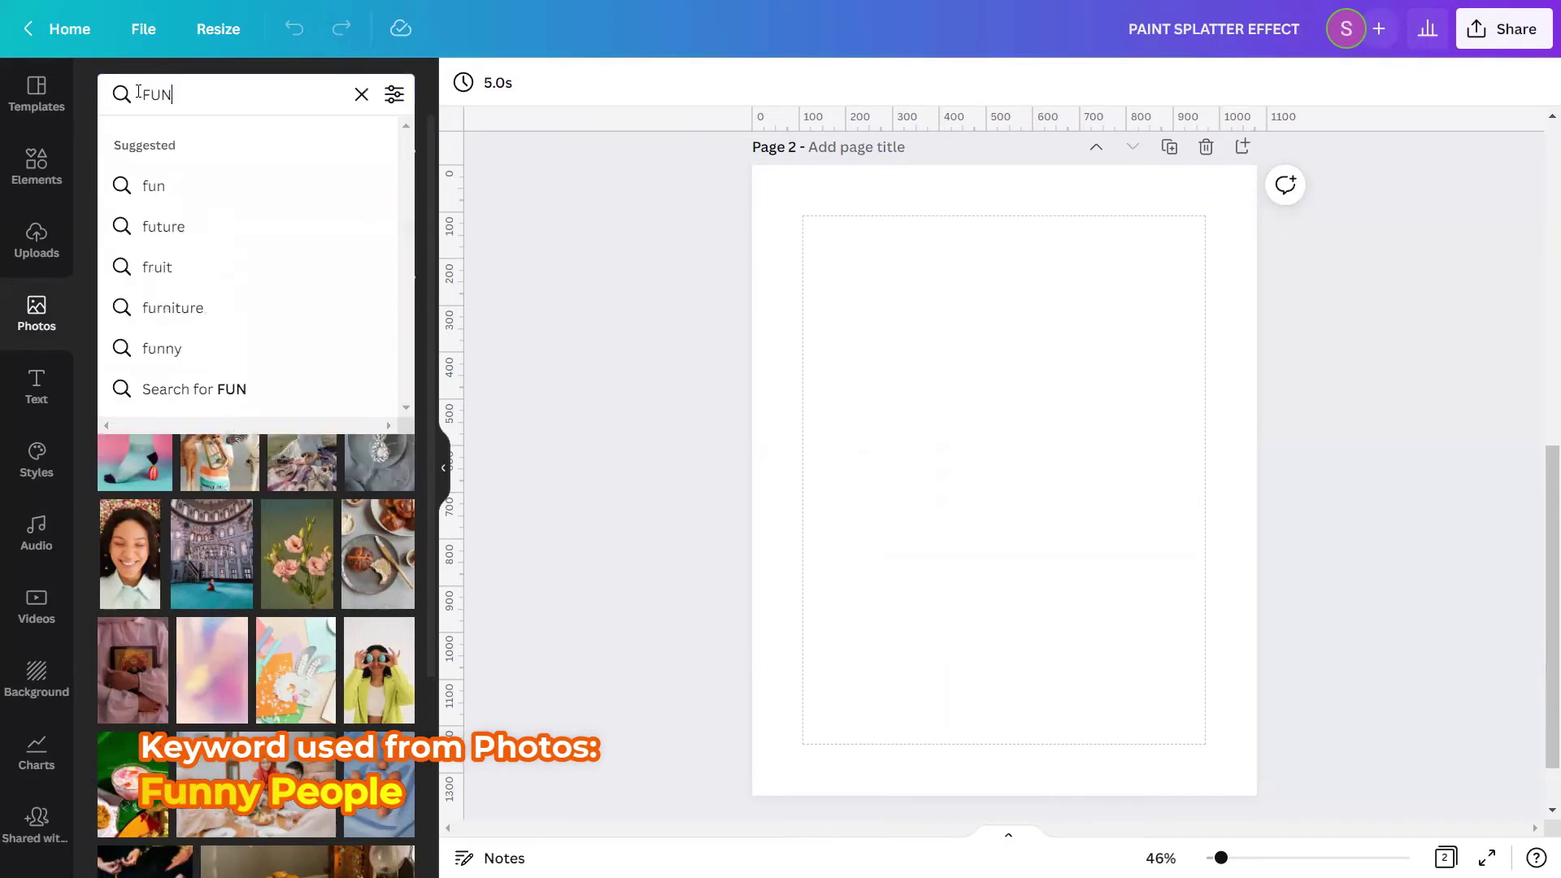
{"action": "type", "text": "NY PEOPLE"}
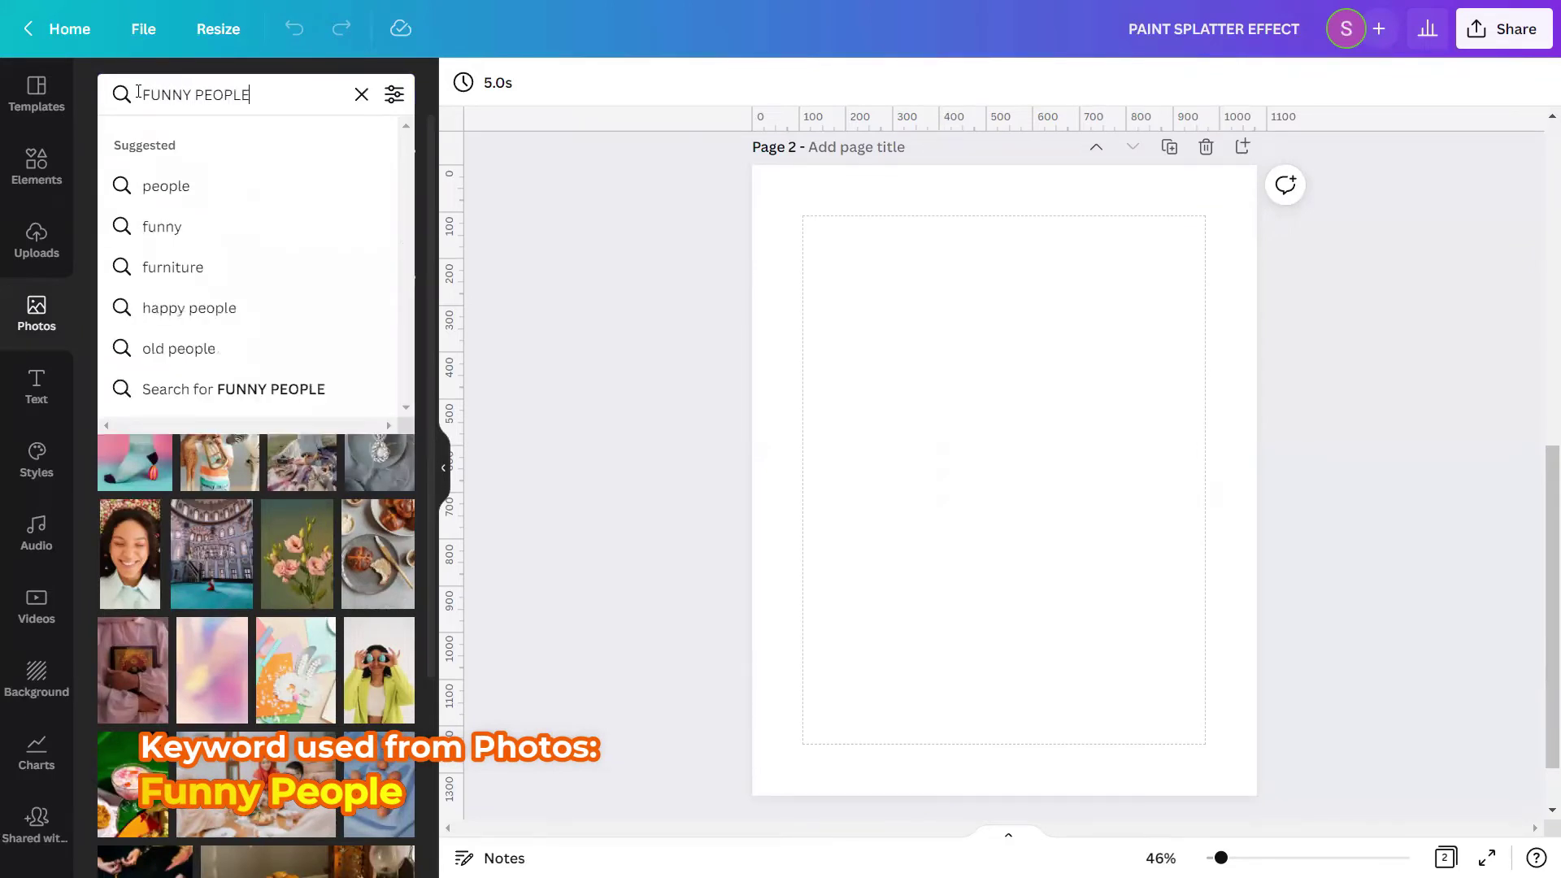
{"action": "key", "text": "Return"}
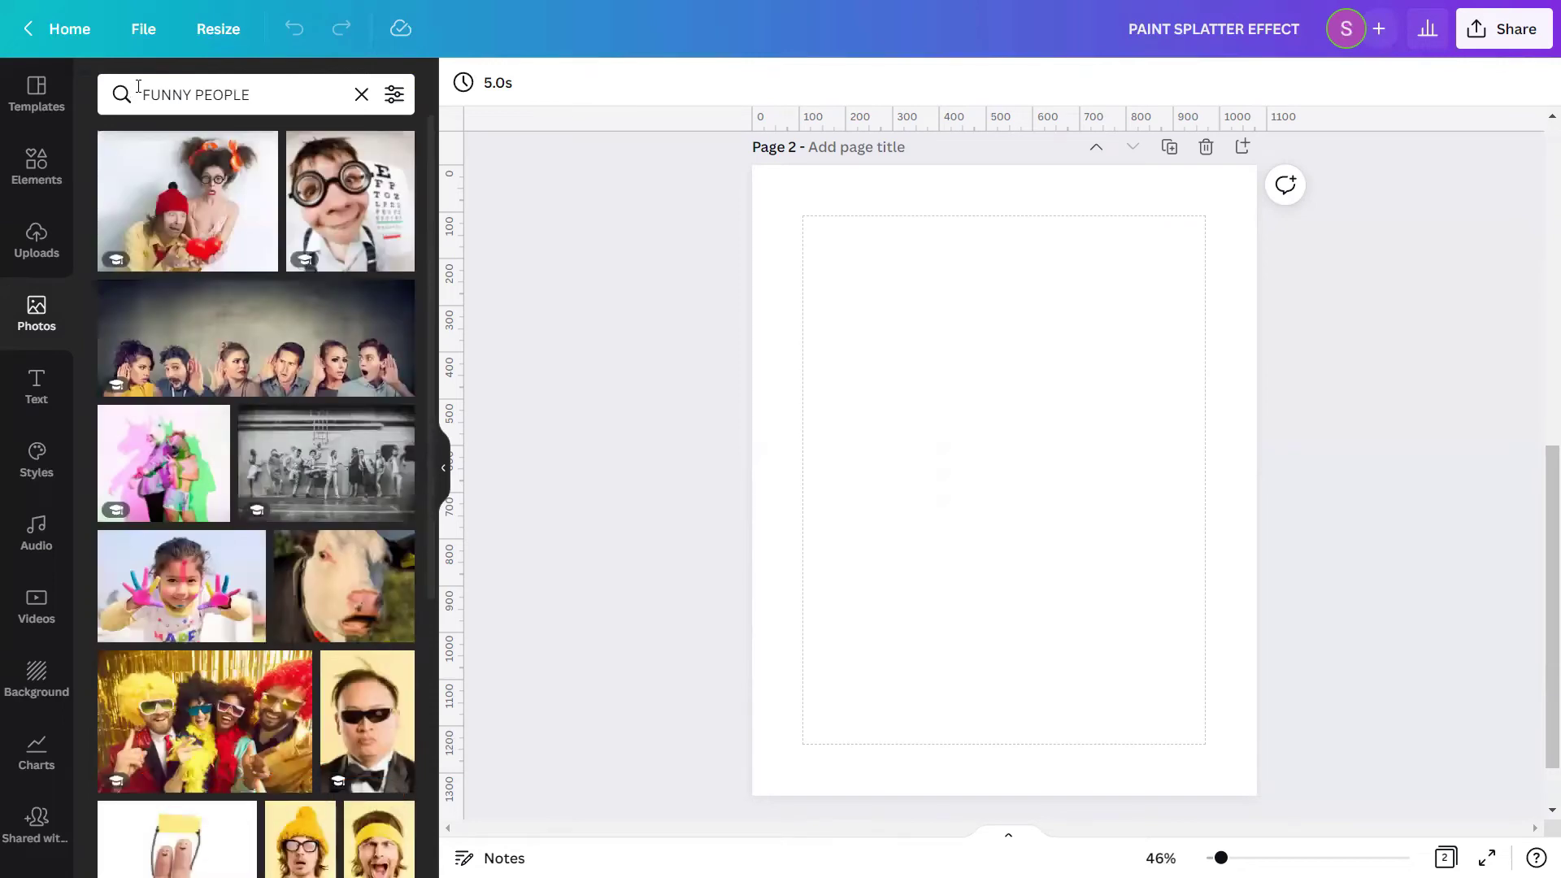
{"action": "scroll", "coordinate": [316, 321], "scroll_direction": "down", "scroll_amount": 5}
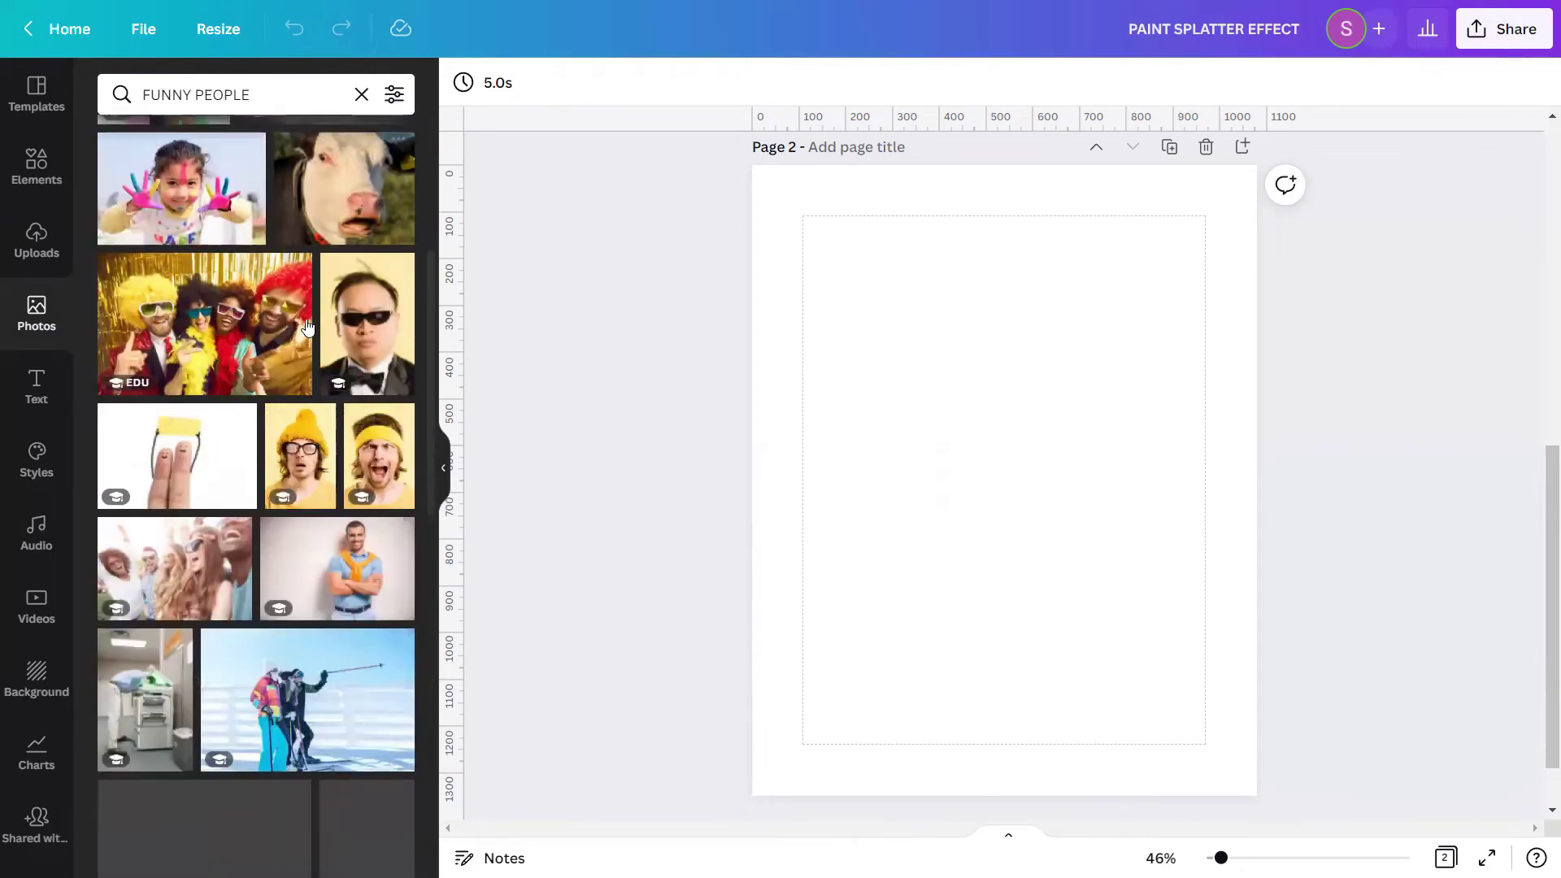
{"action": "scroll", "coordinate": [316, 321], "scroll_direction": "down", "scroll_amount": 1}
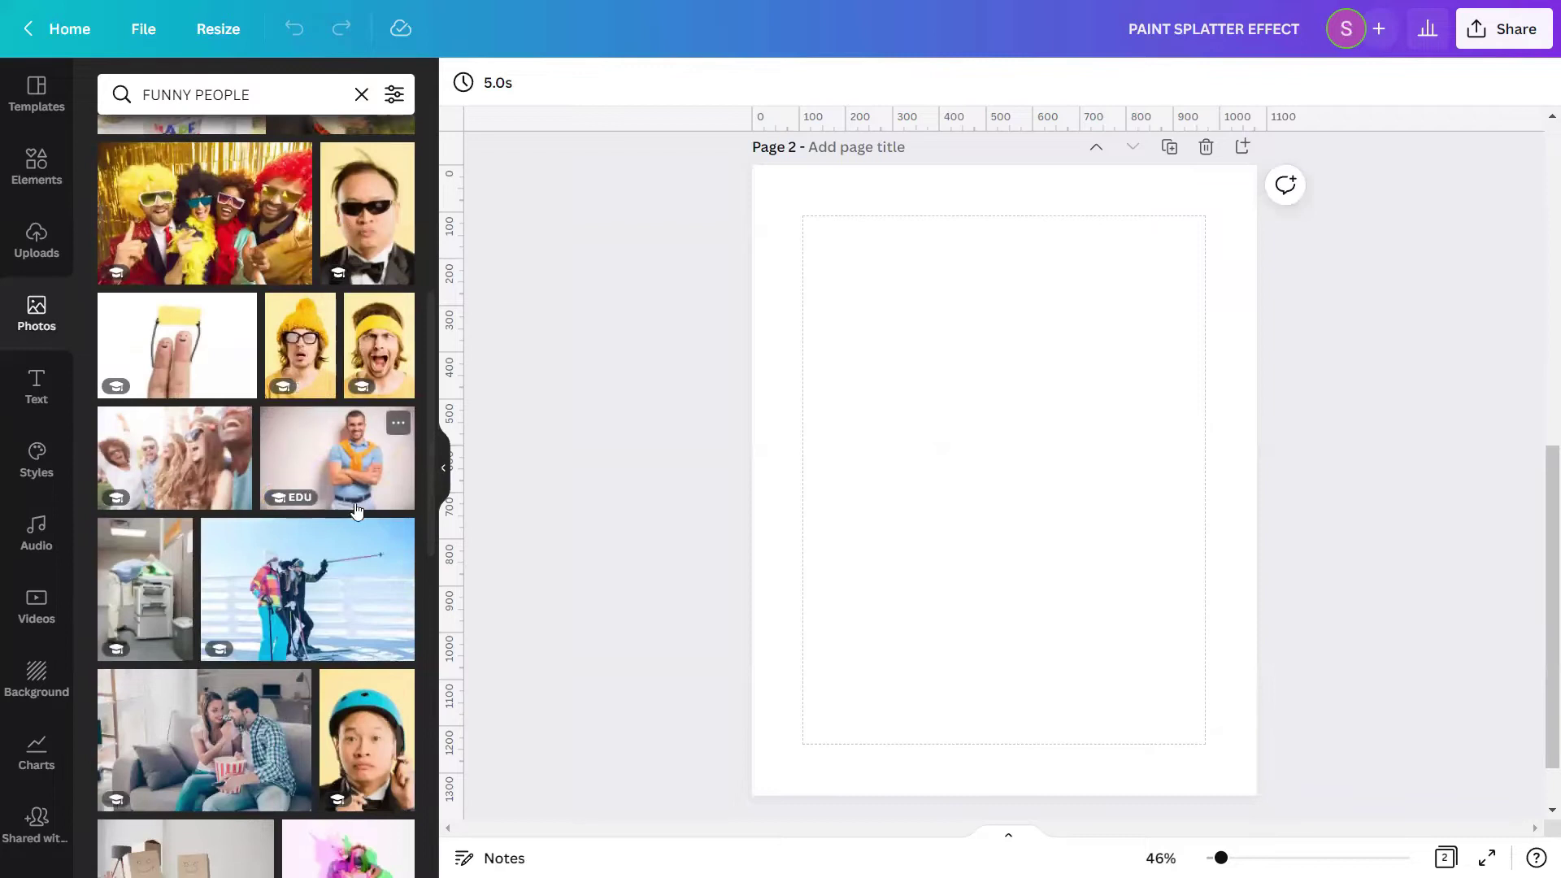
Step: Open the orange-sweater photo's collection and add the sunglasses photo to Page 2
{"action": "left_click", "coordinate": [397, 425]}
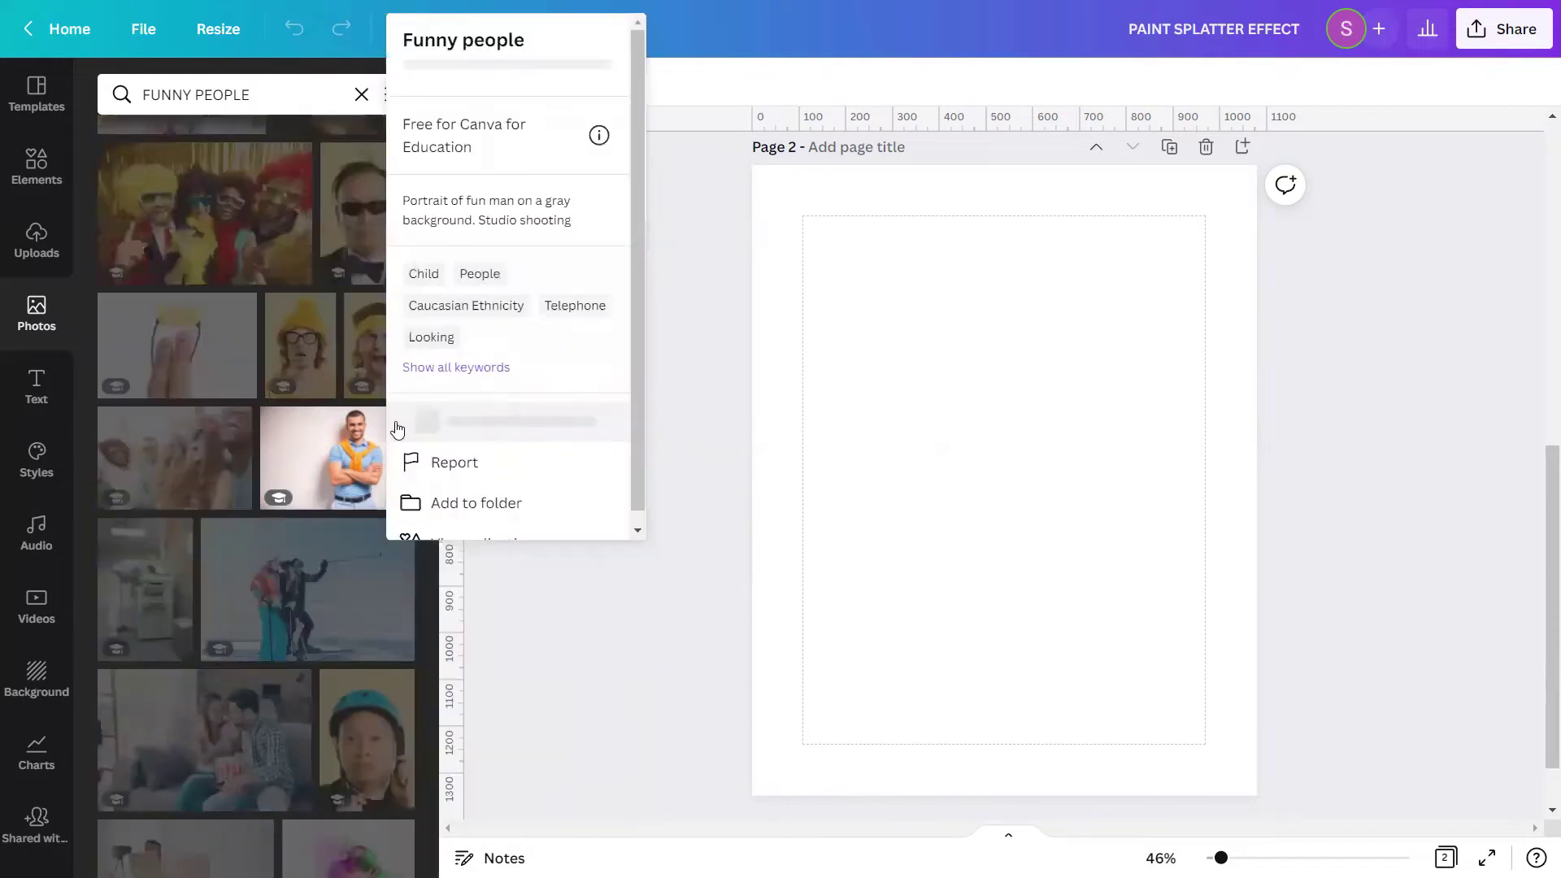
{"action": "scroll", "coordinate": [479, 243], "scroll_direction": "down", "scroll_amount": 1}
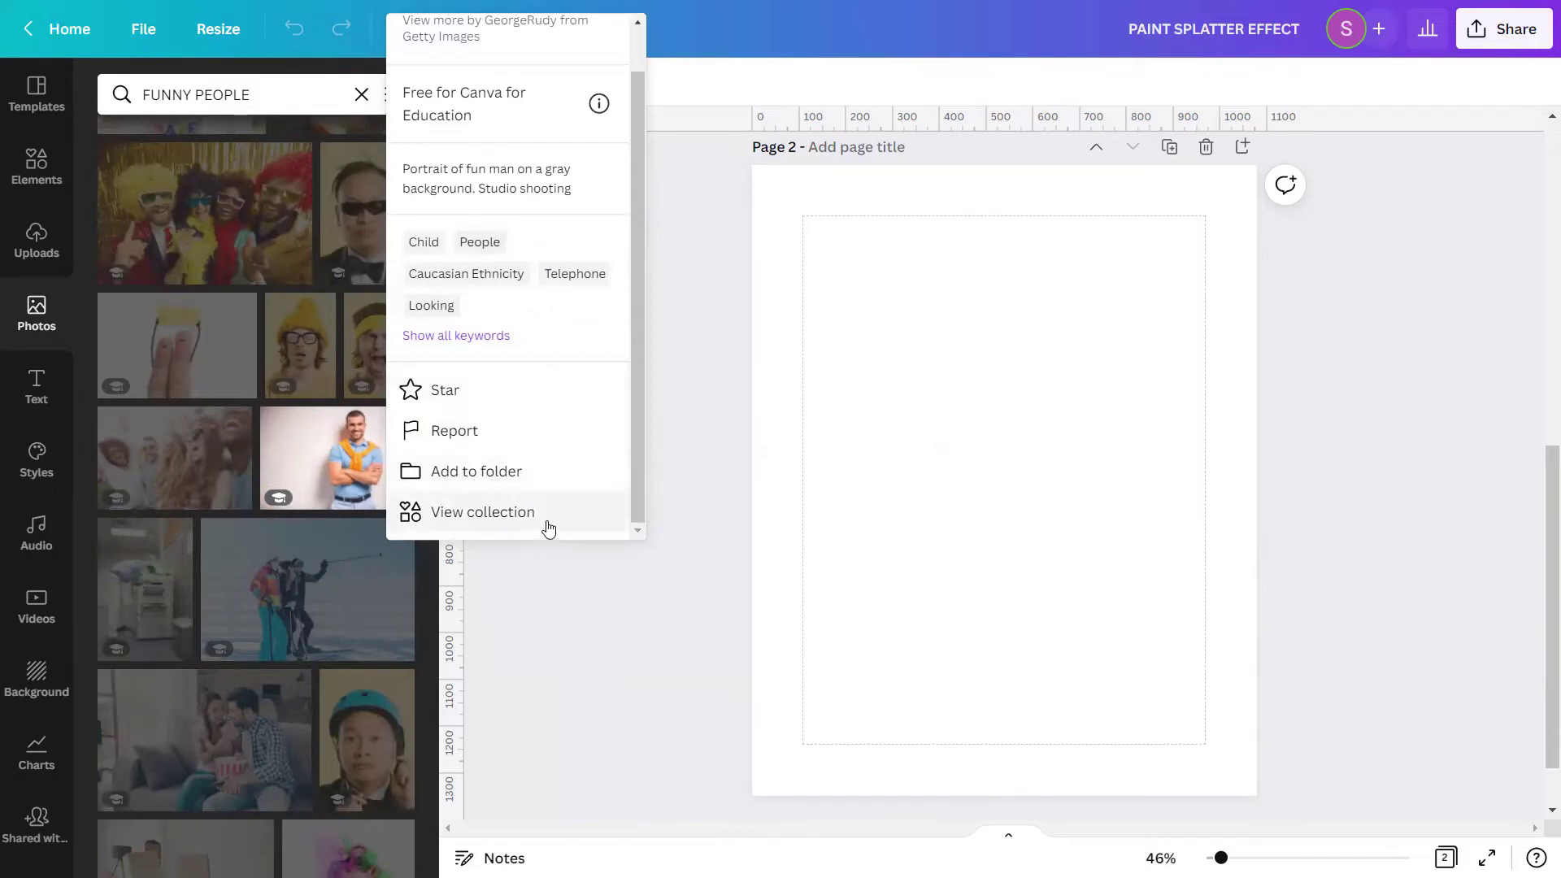
{"action": "left_click", "coordinate": [454, 512]}
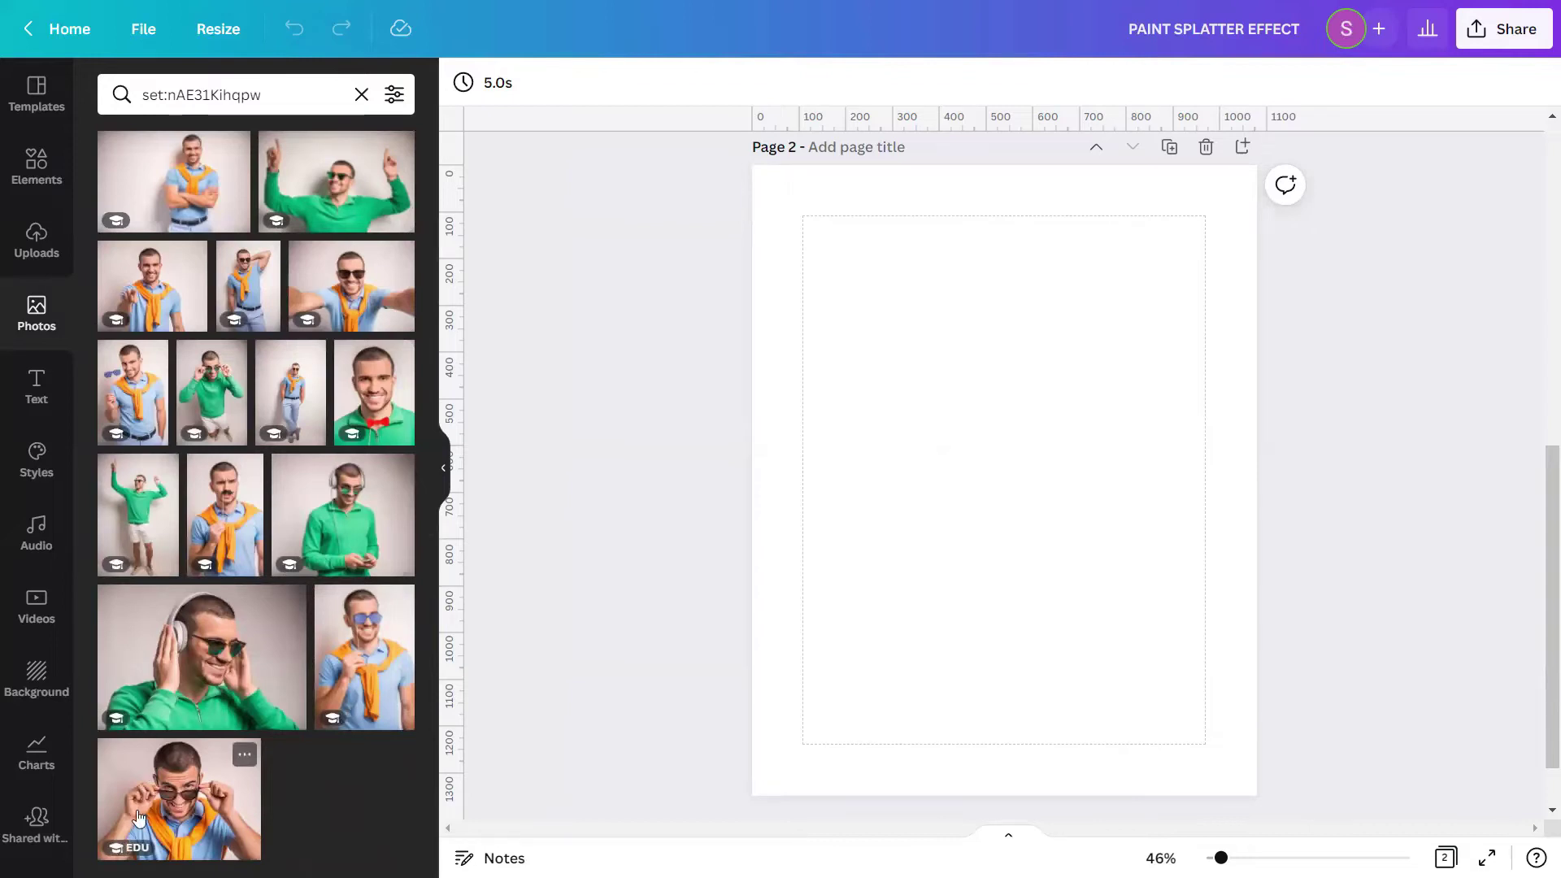
{"action": "left_click", "coordinate": [244, 759]}
{"action": "left_click", "coordinate": [189, 796]}
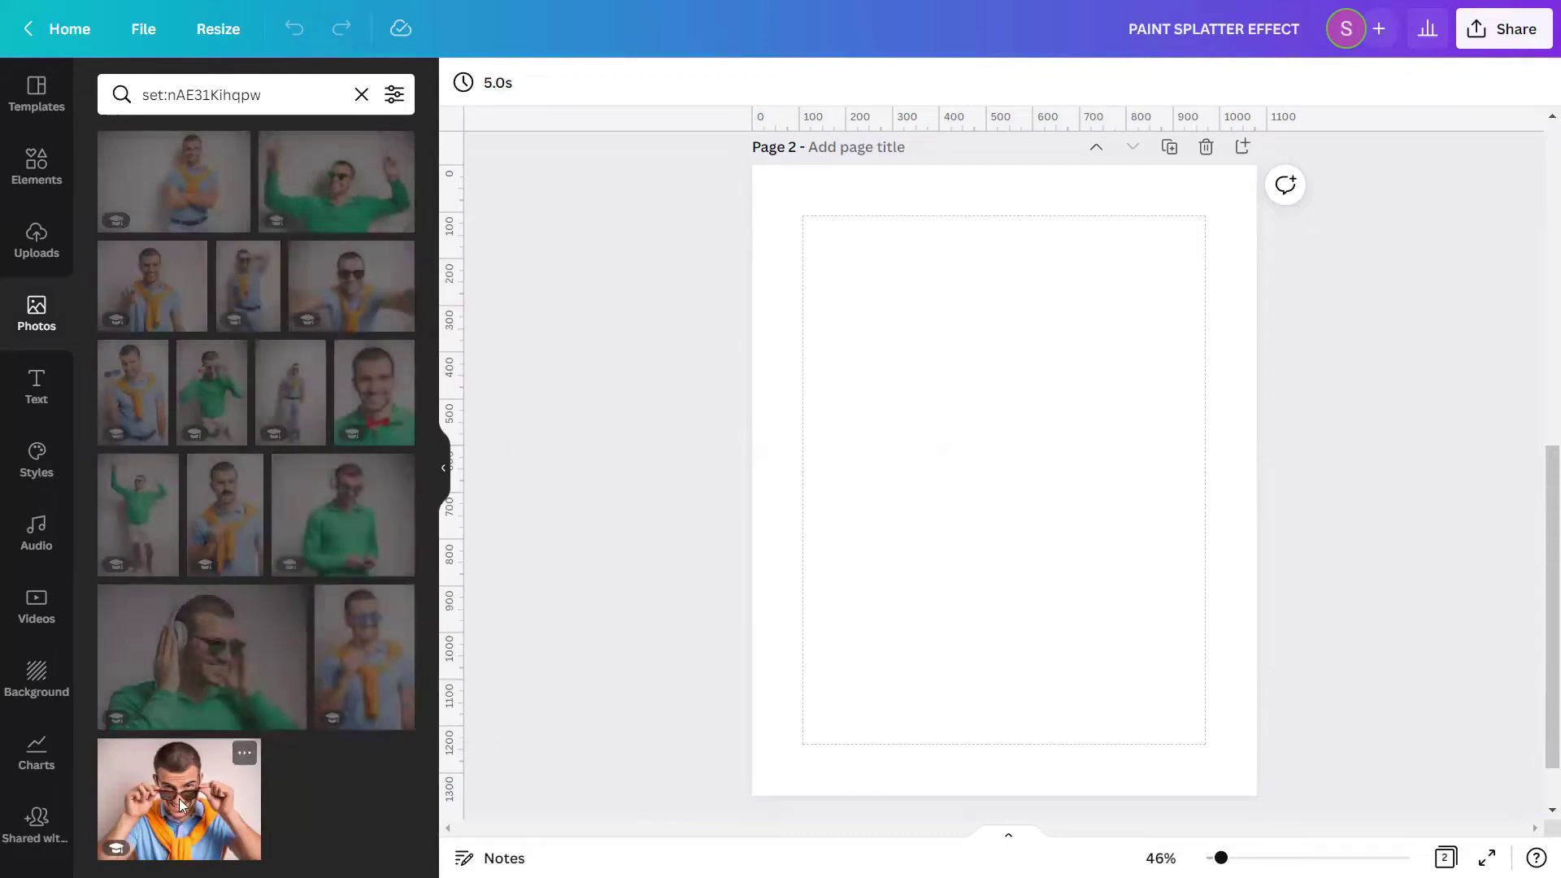
Step: Place the sunglasses photo and apply the Windel paint effect at Medium intensity
{"action": "left_click", "coordinate": [179, 798]}
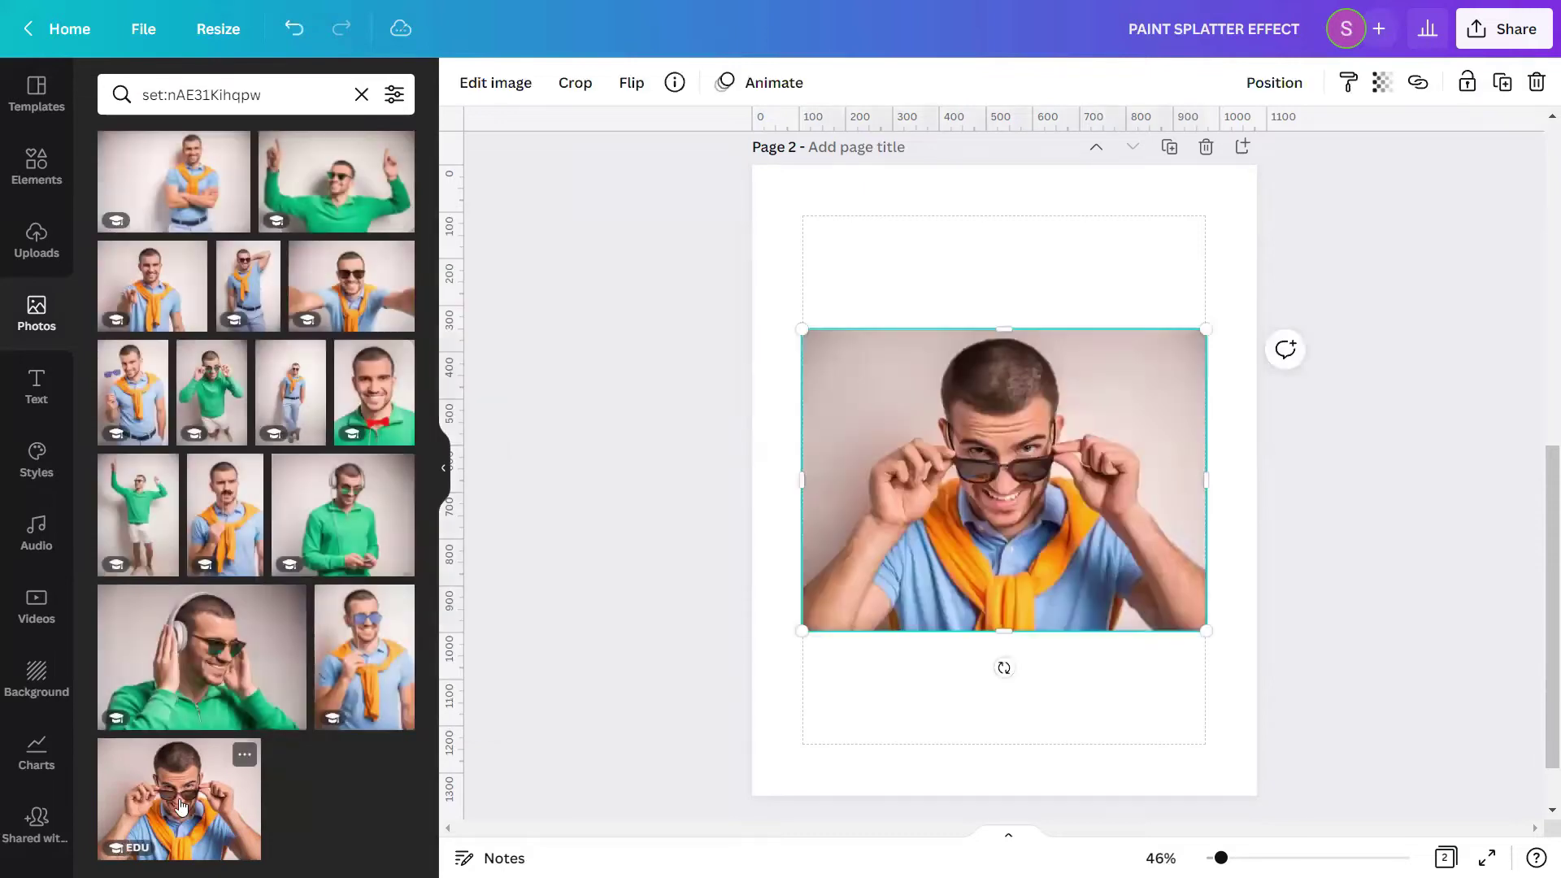
{"action": "left_click", "coordinate": [443, 469]}
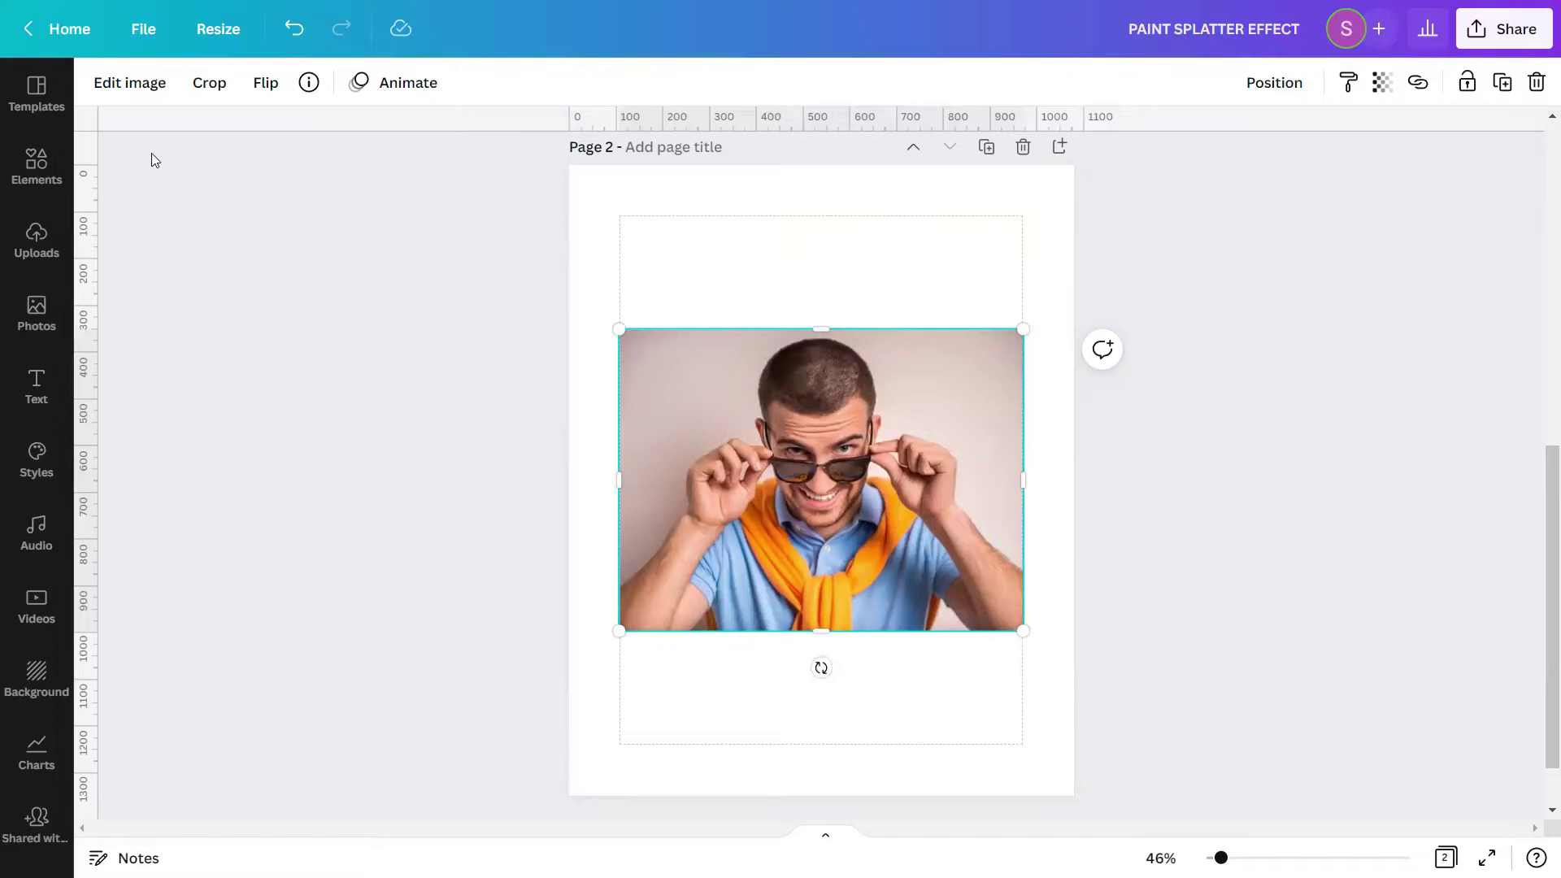
{"action": "left_click", "coordinate": [94, 92]}
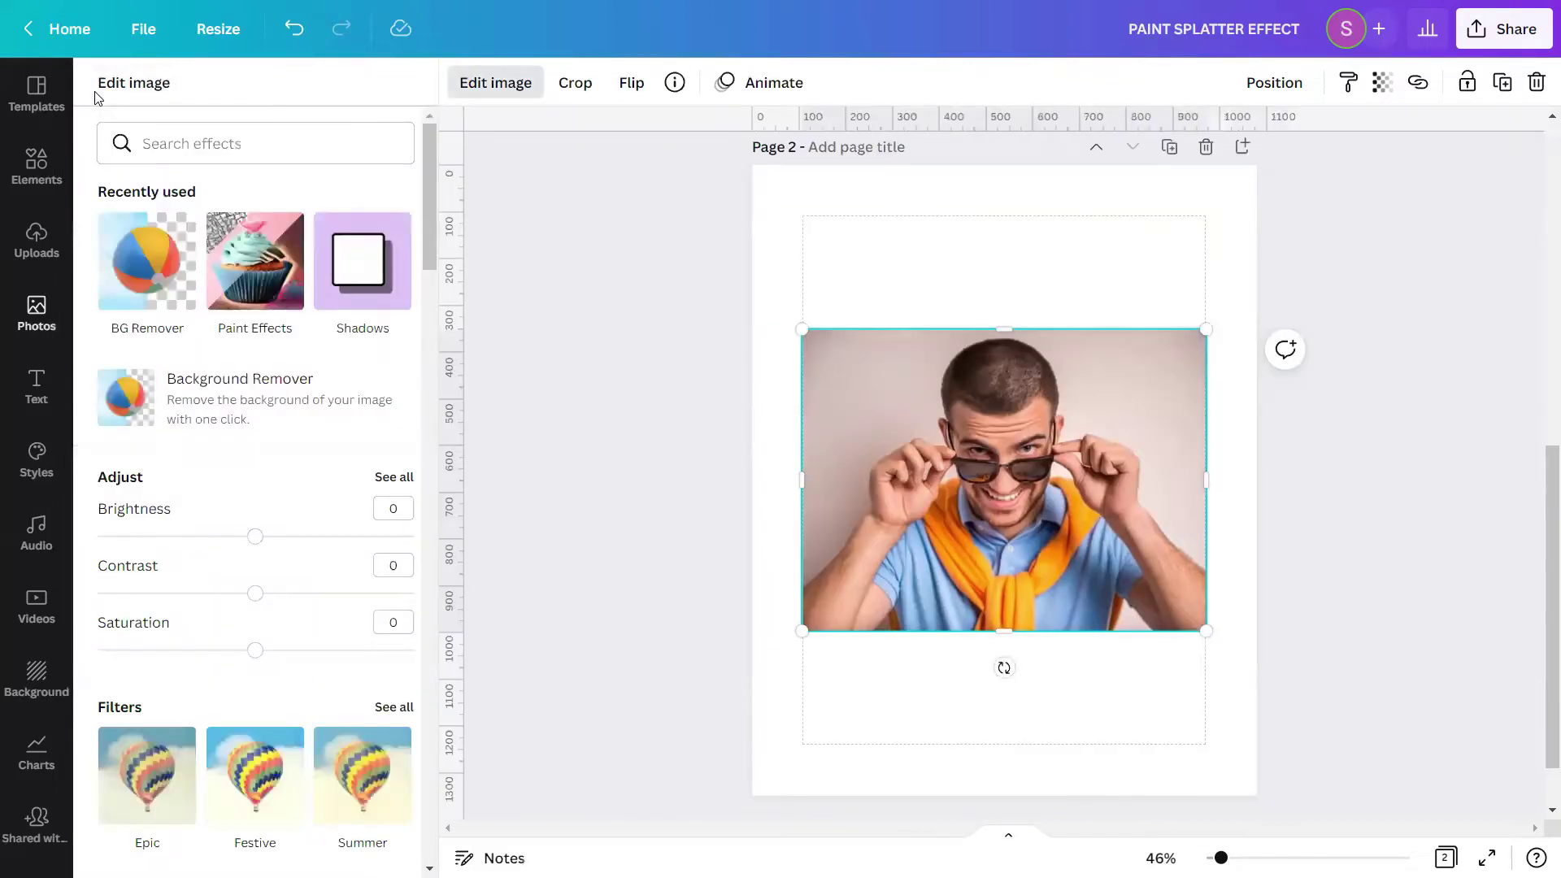
{"action": "scroll", "coordinate": [155, 347], "scroll_direction": "down", "scroll_amount": 2}
{"action": "scroll", "coordinate": [157, 347], "scroll_direction": "down", "scroll_amount": 10}
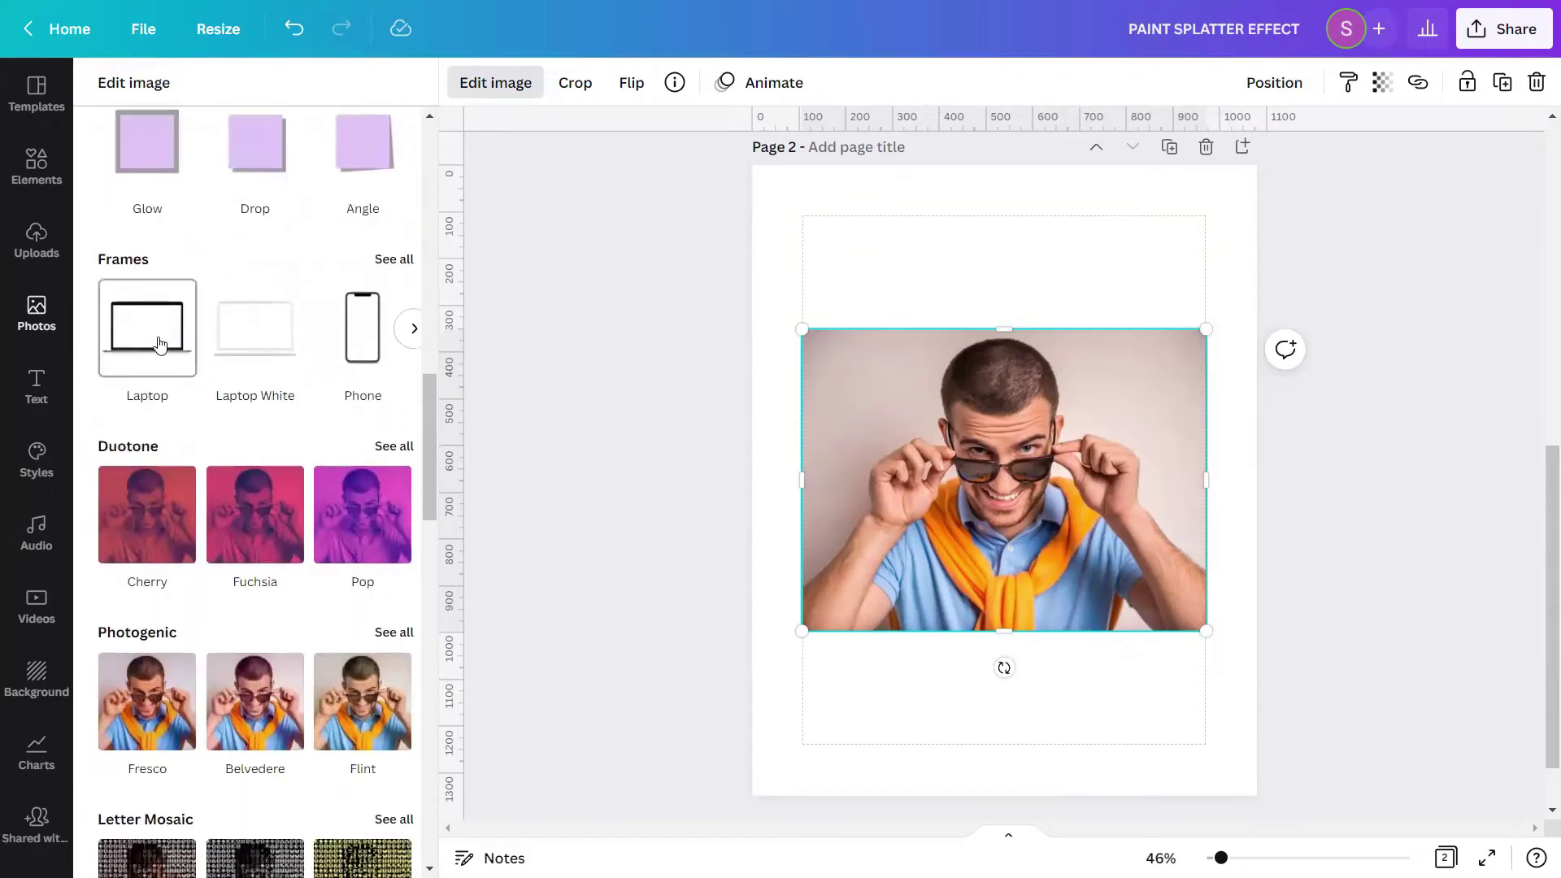
{"action": "scroll", "coordinate": [157, 347], "scroll_direction": "down", "scroll_amount": 4}
{"action": "scroll", "coordinate": [159, 336], "scroll_direction": "down", "scroll_amount": 4}
{"action": "scroll", "coordinate": [162, 342], "scroll_direction": "down", "scroll_amount": 1}
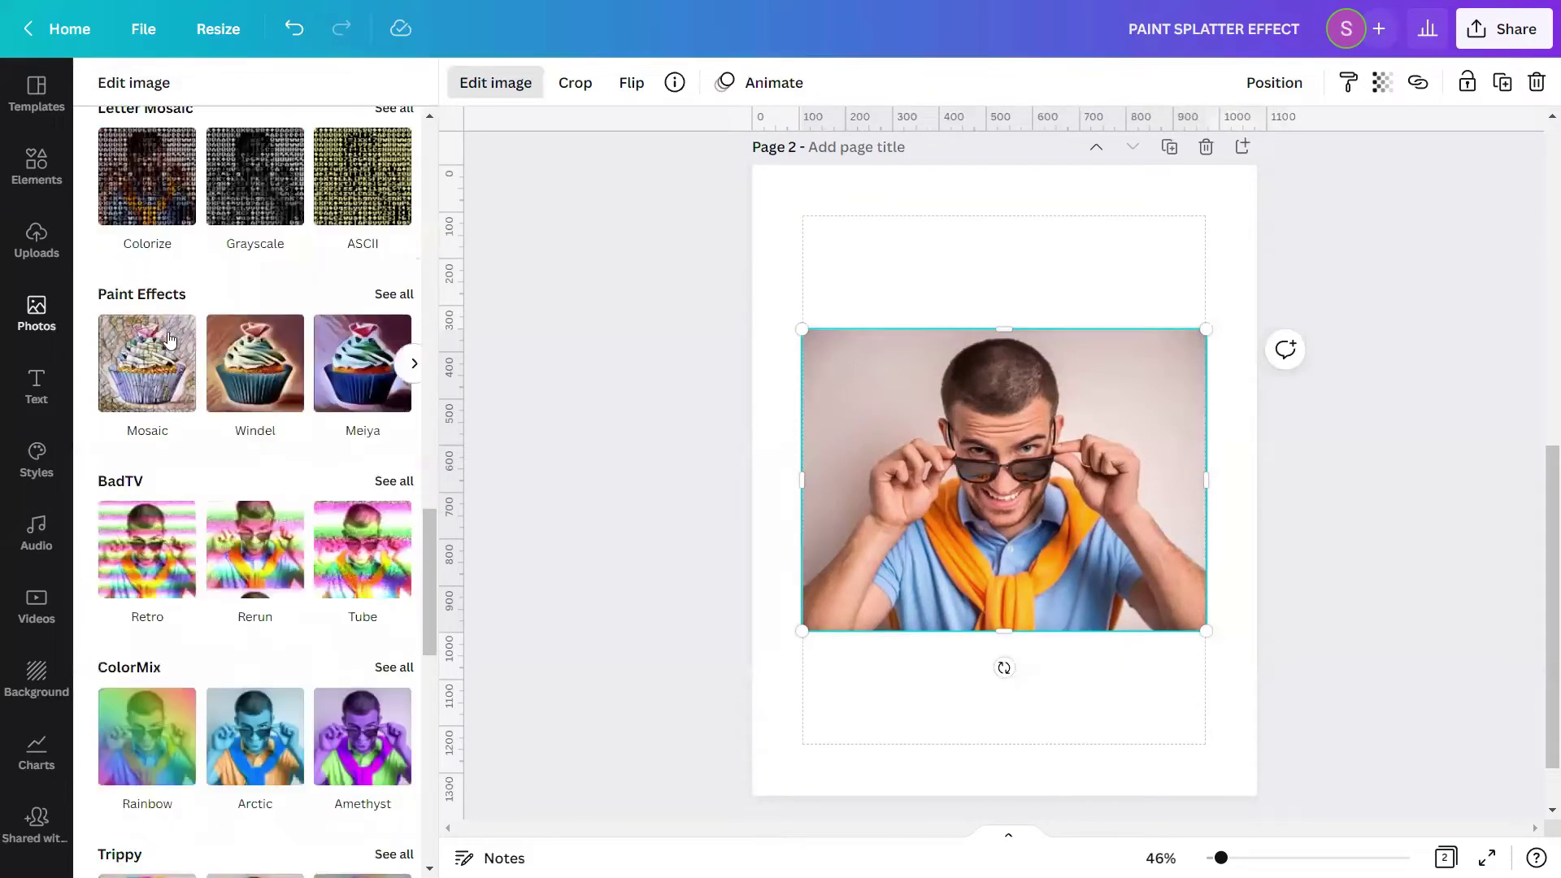
{"action": "left_click", "coordinate": [391, 296]}
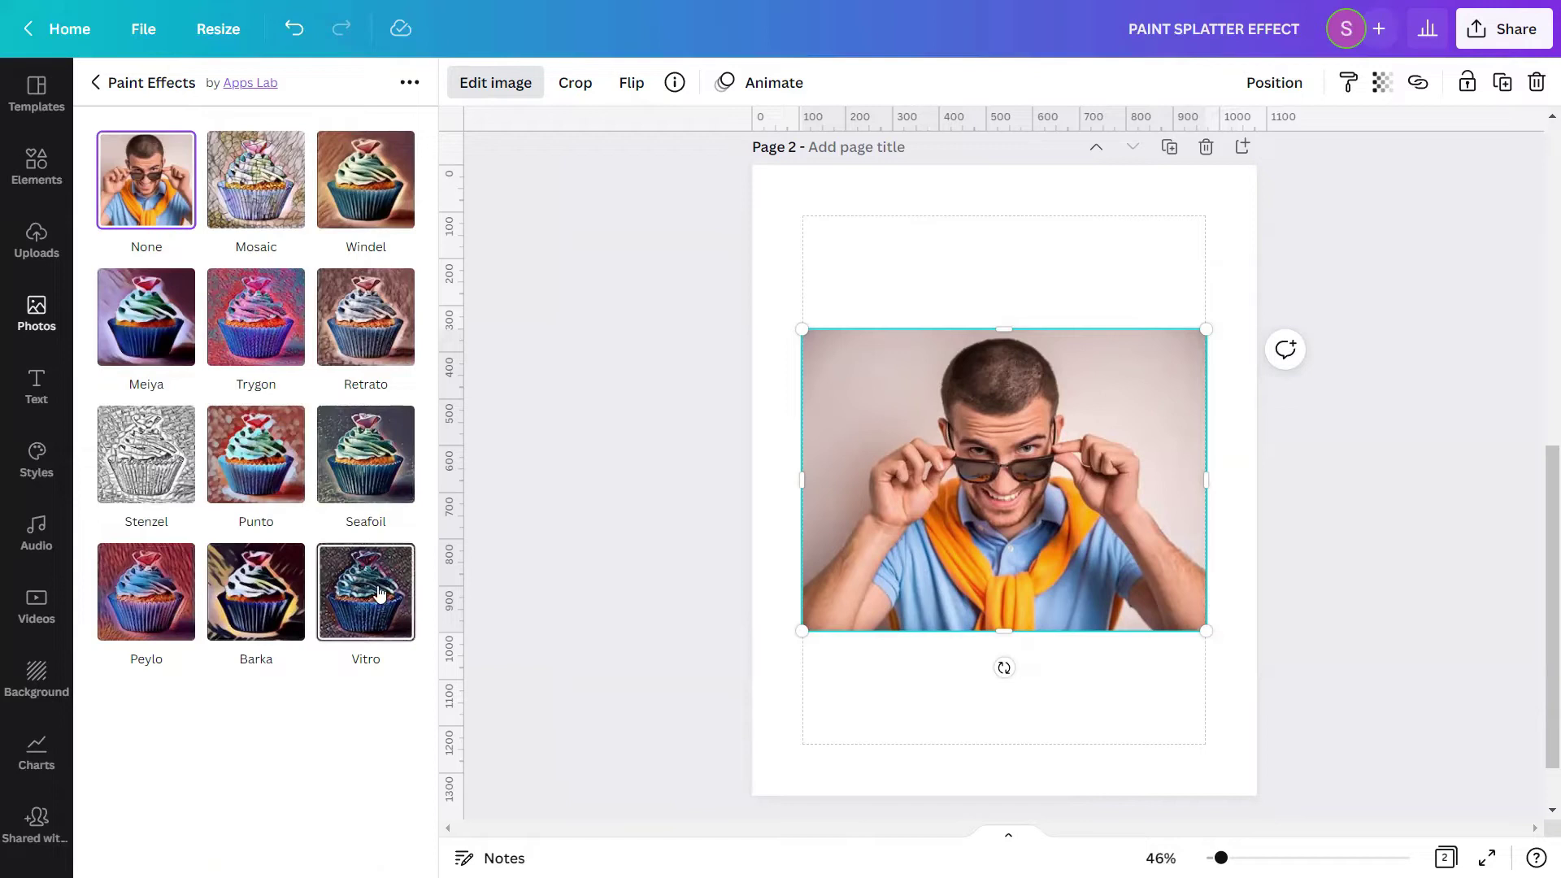
{"action": "left_click", "coordinate": [370, 185]}
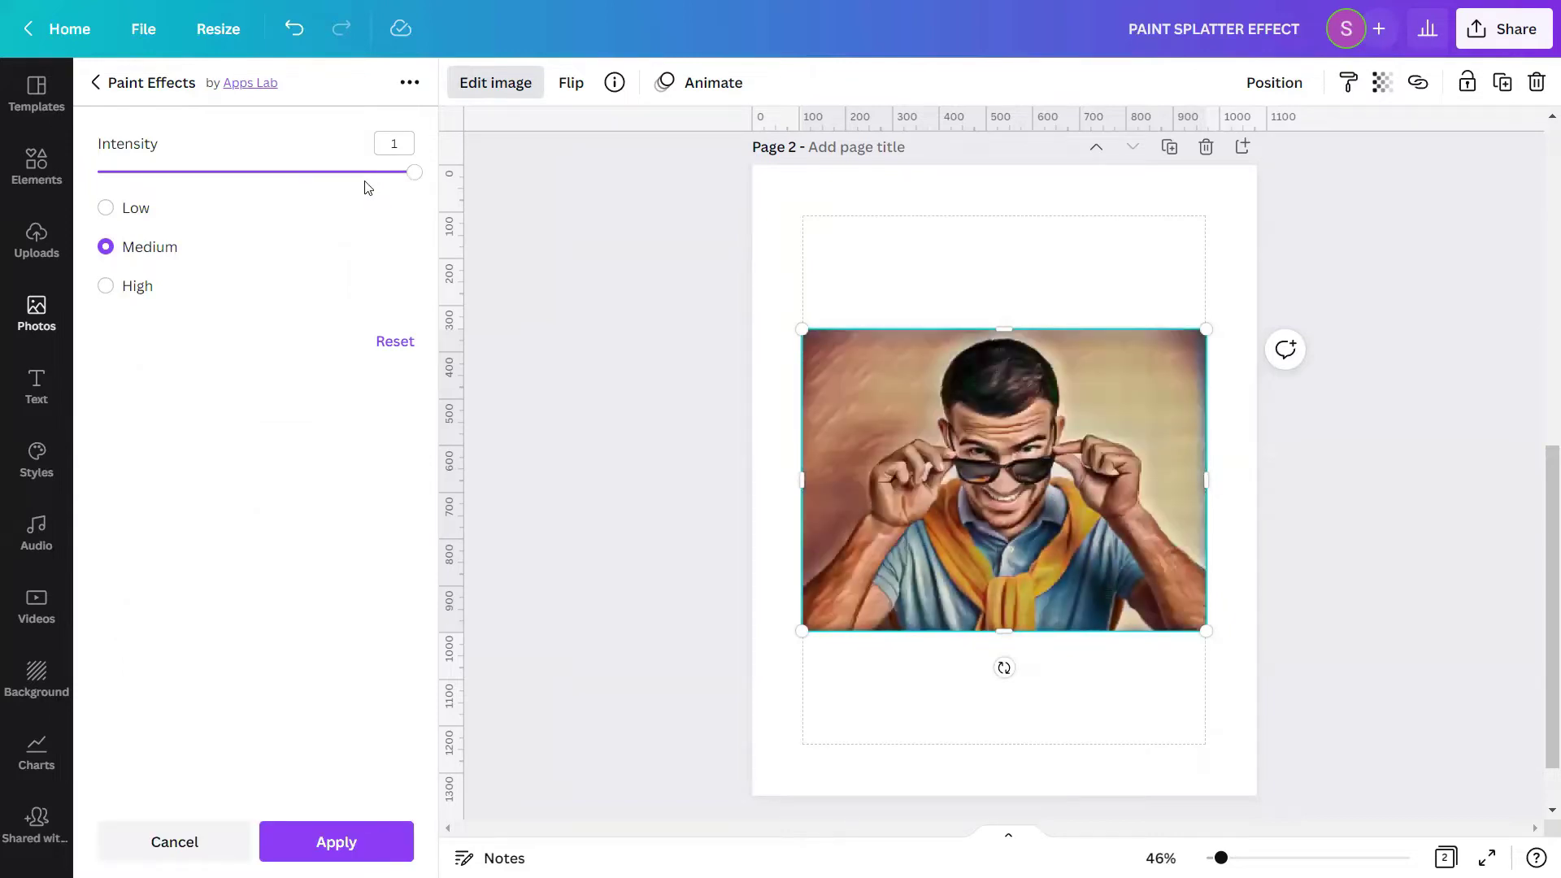
{"action": "mouse_move", "coordinate": [414, 172]}
{"action": "left_mouse_down"}
{"action": "mouse_move", "coordinate": [95, 173]}
{"action": "mouse_move", "coordinate": [413, 173]}
{"action": "left_mouse_up"}
{"action": "left_click", "coordinate": [319, 844]}
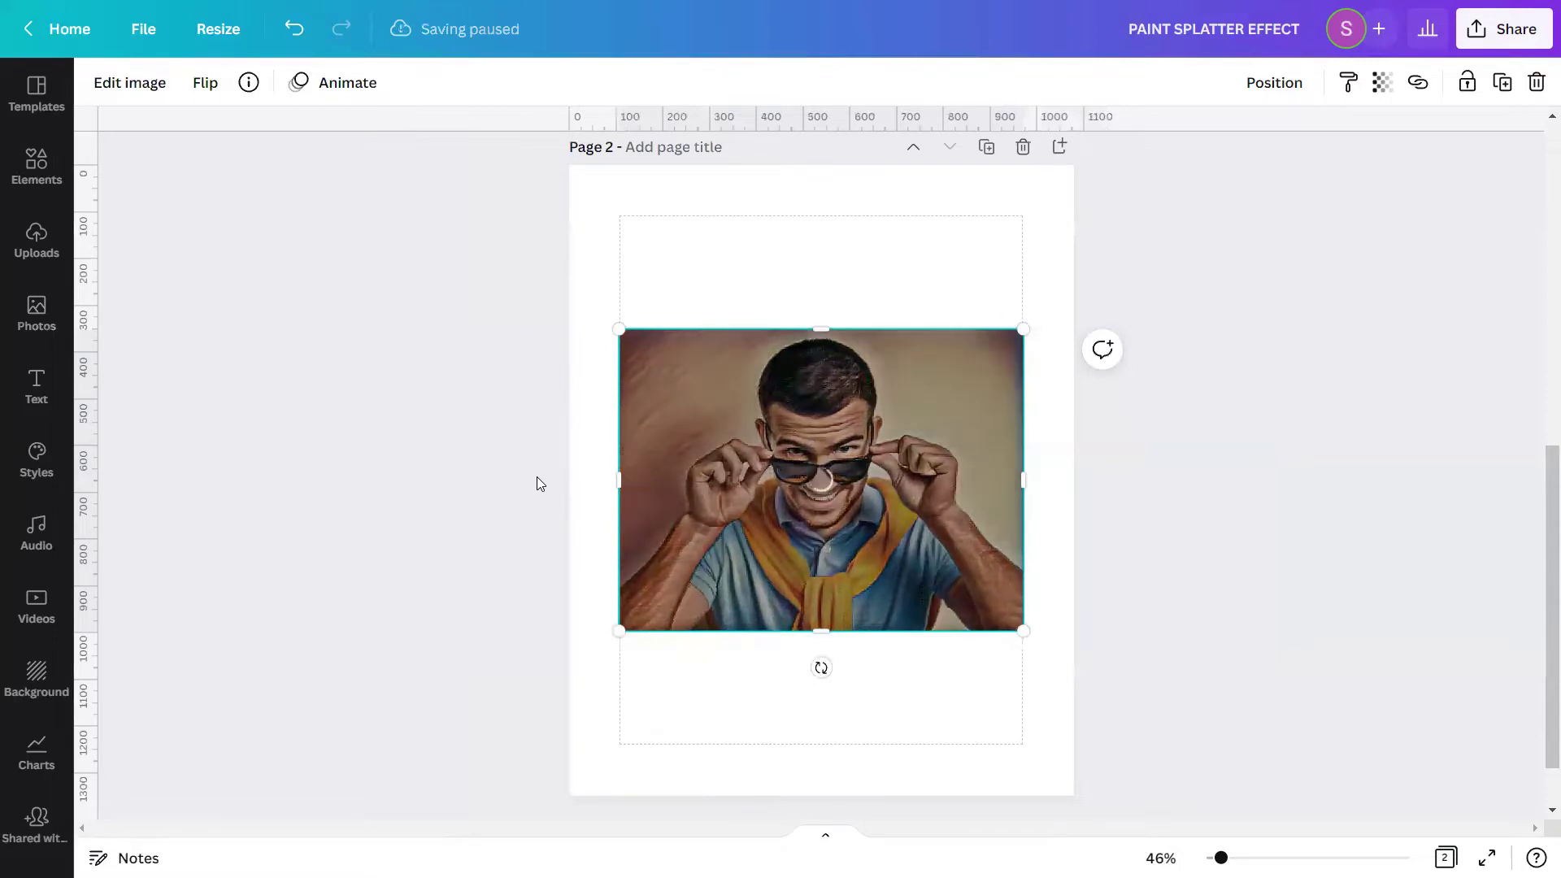
Step: Shrink the painted photo to the top of Page 2, duplicate it below, and add a blank Page 3
{"action": "left_click_drag", "start_coordinate": [1021, 342], "coordinate": [919, 428]}
{"action": "left_click_drag", "start_coordinate": [806, 503], "coordinate": [872, 307]}
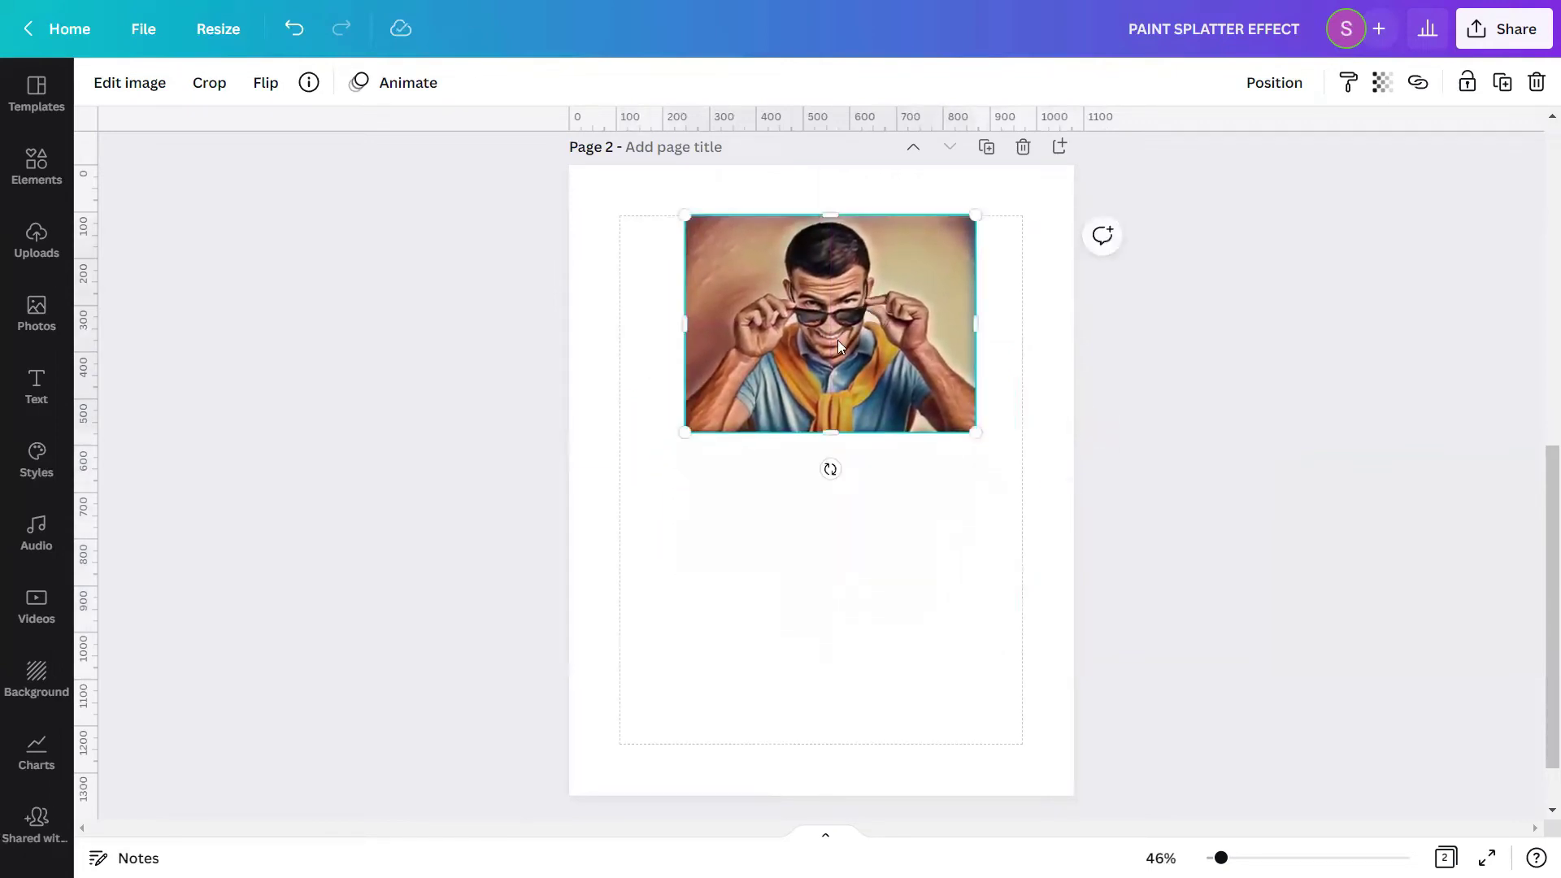
{"action": "left_click", "coordinate": [1502, 82]}
{"action": "left_click_drag", "start_coordinate": [864, 354], "coordinate": [857, 585]}
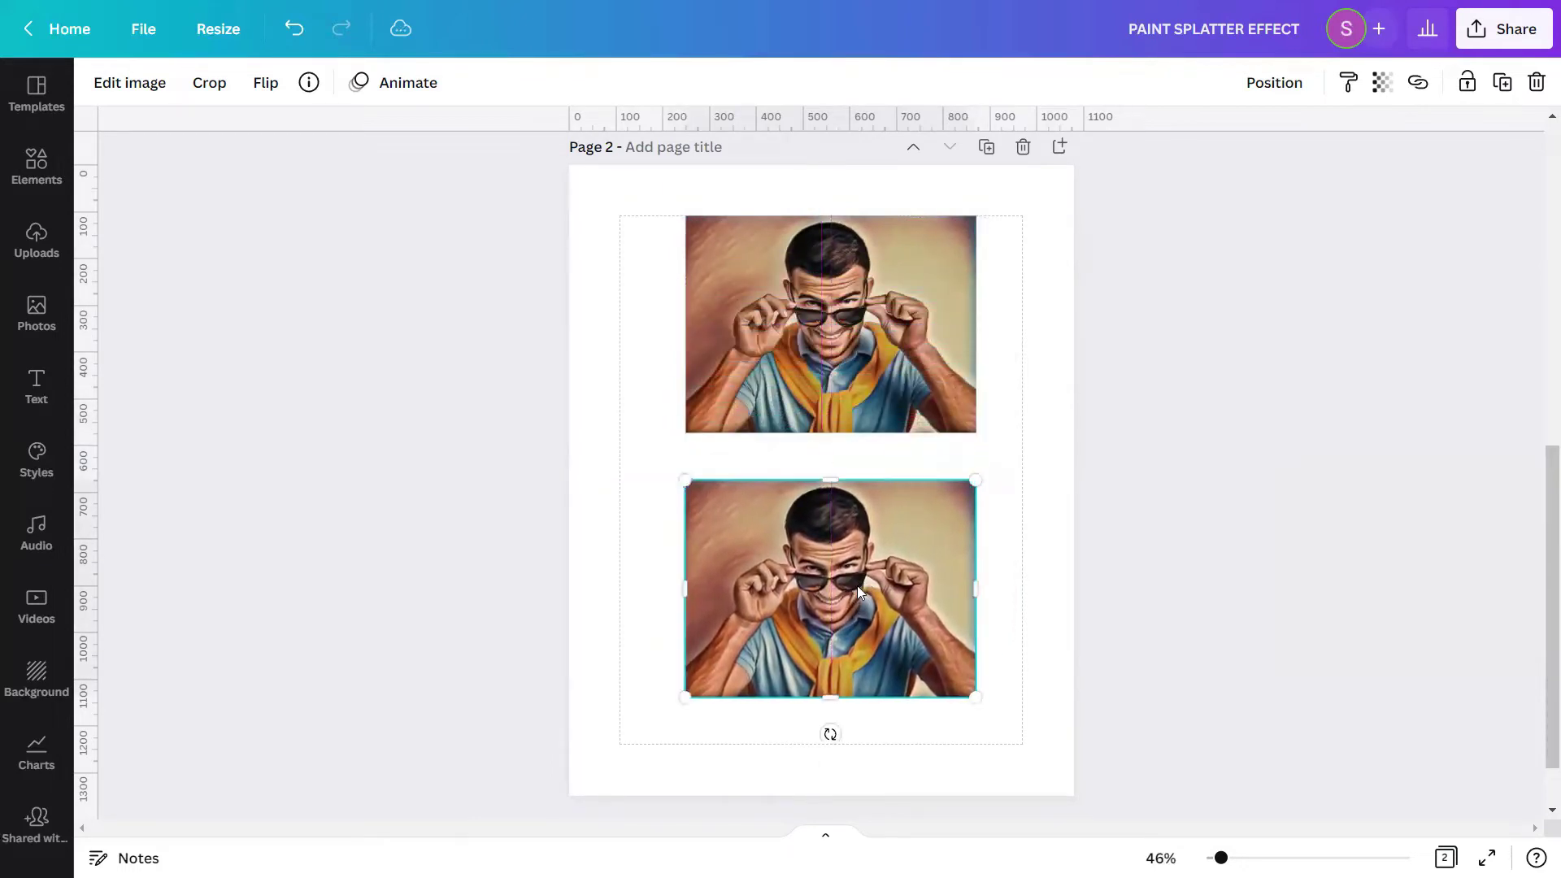
{"action": "left_click", "coordinate": [1038, 507]}
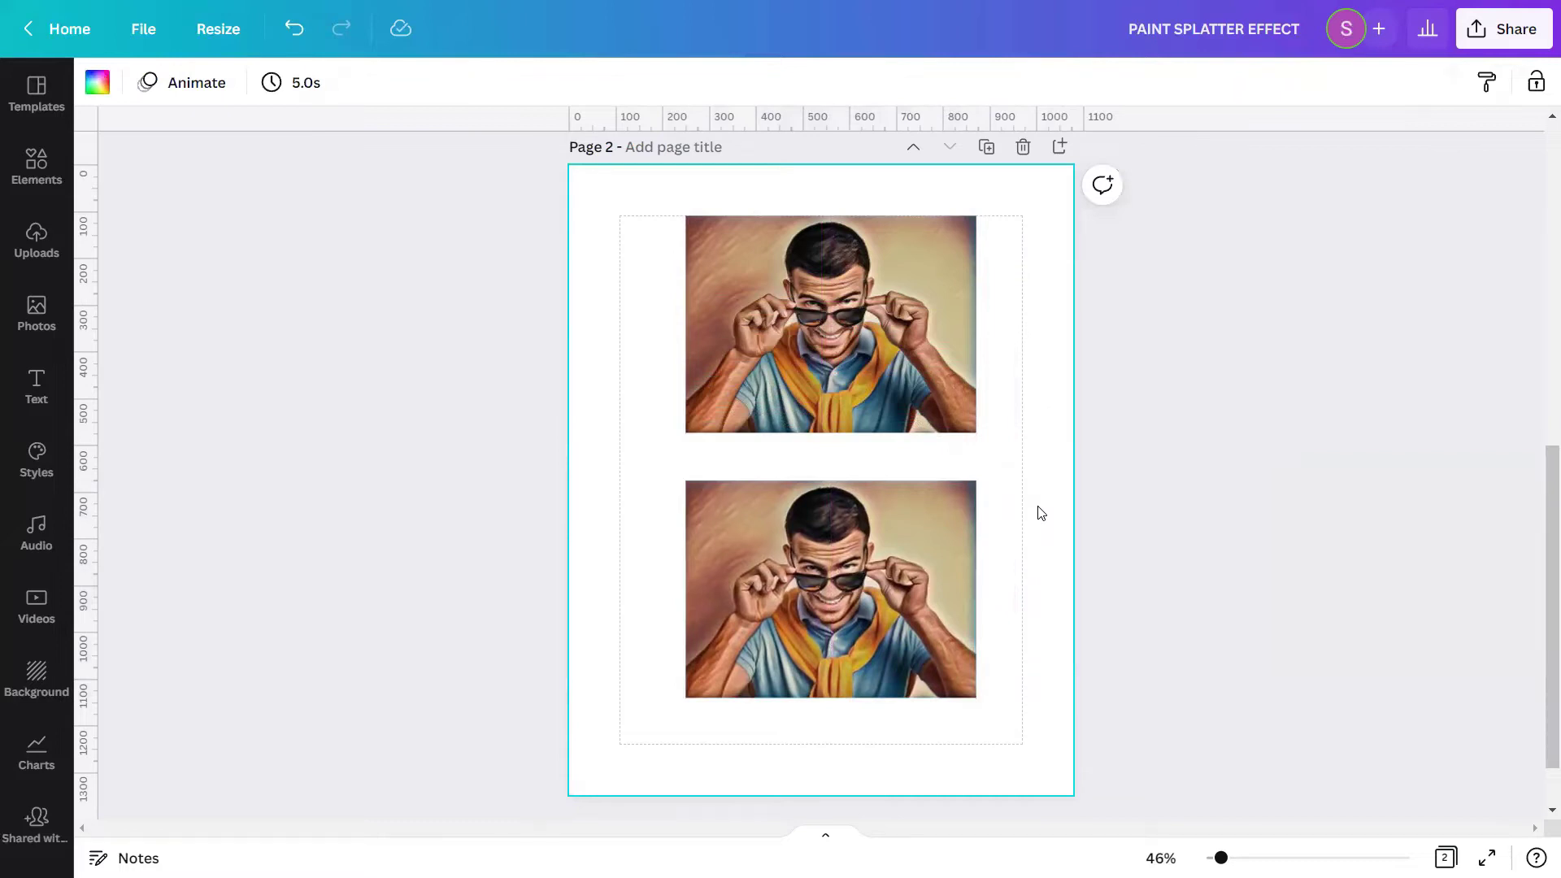
{"action": "scroll", "coordinate": [1046, 544], "scroll_direction": "down", "scroll_amount": 2}
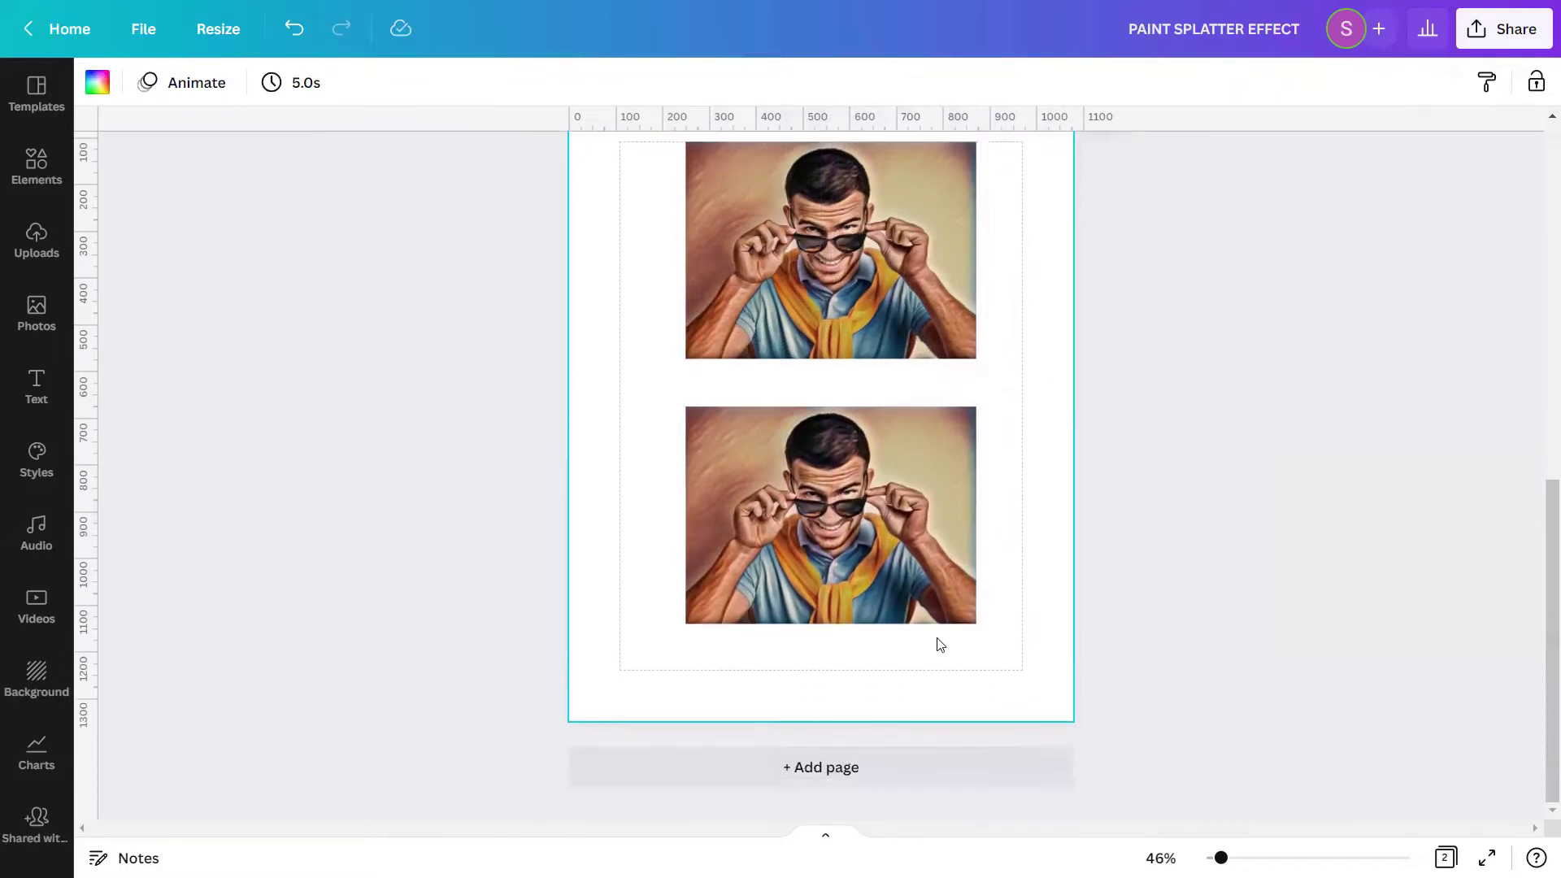
{"action": "left_click", "coordinate": [795, 780]}
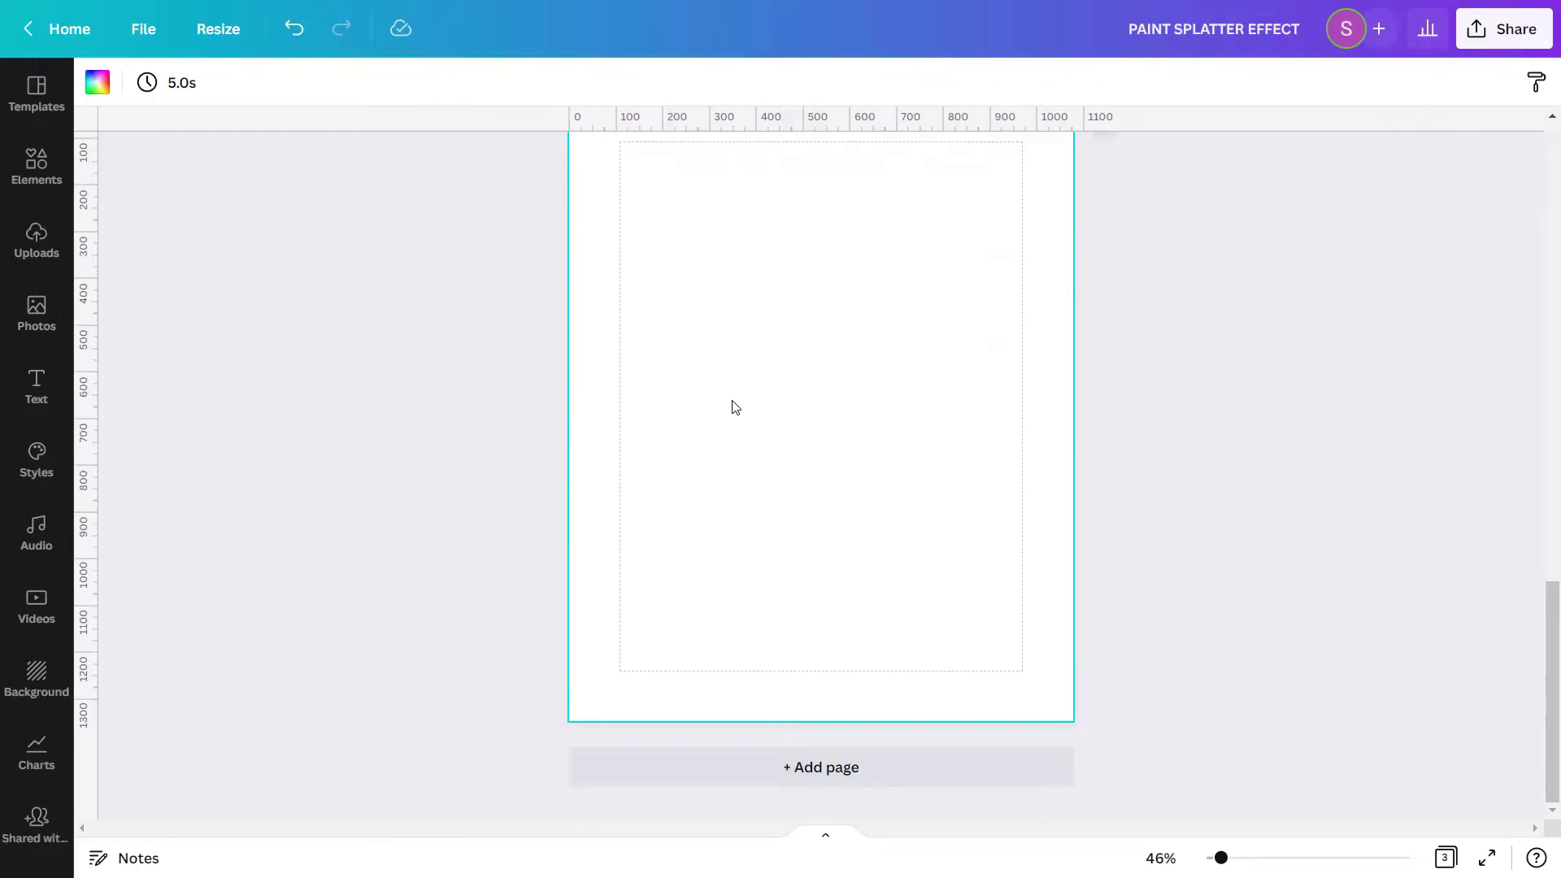
Step: Search elements for 'FRAME' and add a circle frame to Page 3
{"action": "scroll", "coordinate": [778, 401], "scroll_direction": "up", "scroll_amount": 3}
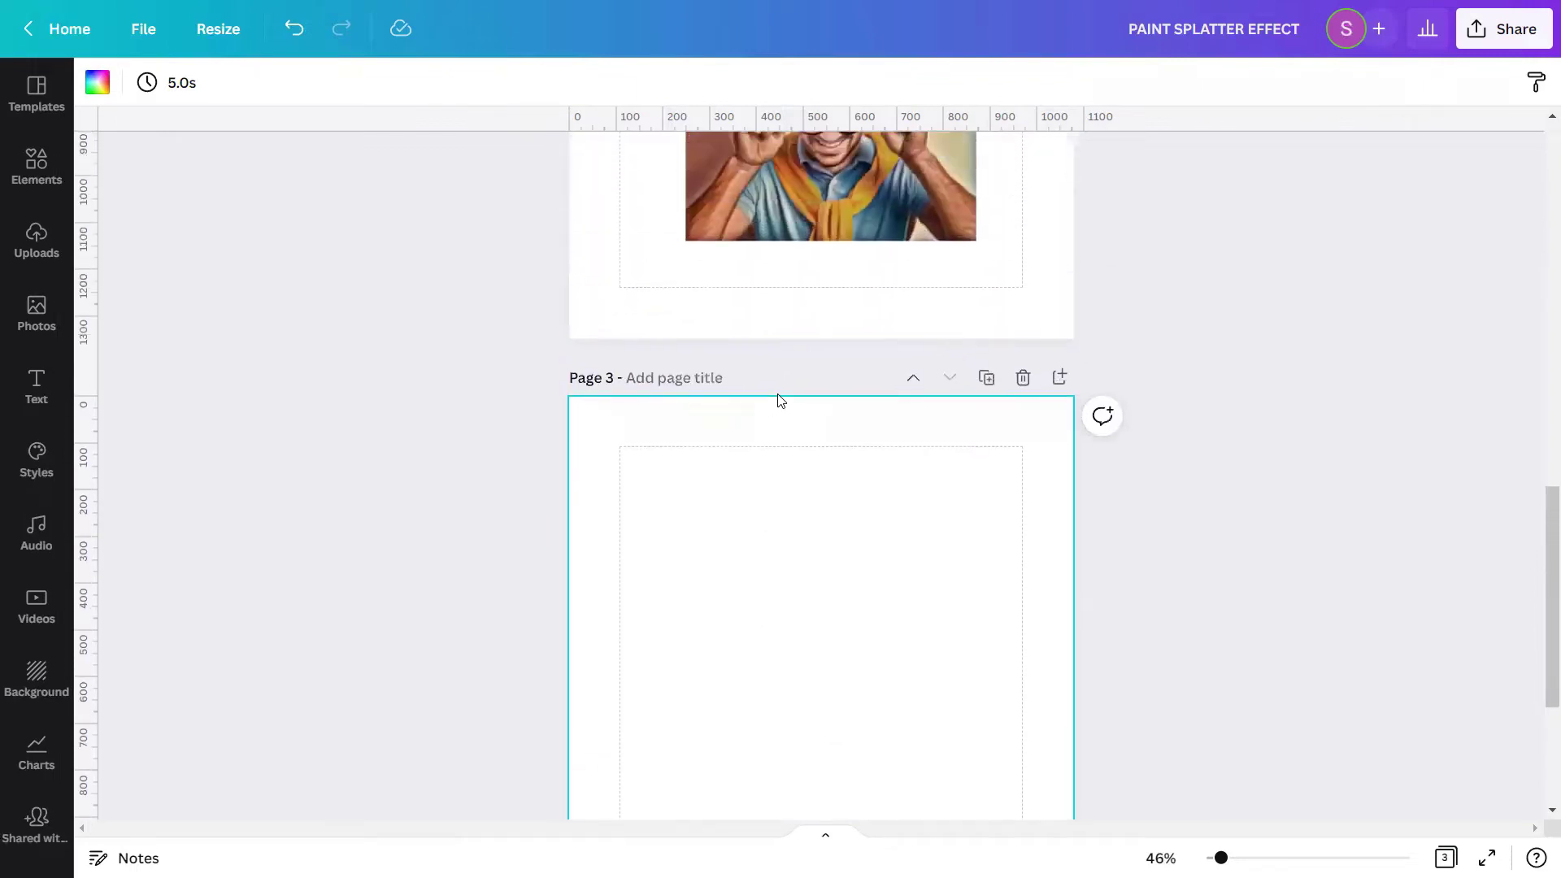
{"action": "scroll", "coordinate": [778, 401], "scroll_direction": "up", "scroll_amount": 1}
{"action": "scroll", "coordinate": [778, 401], "scroll_direction": "down", "scroll_amount": 3}
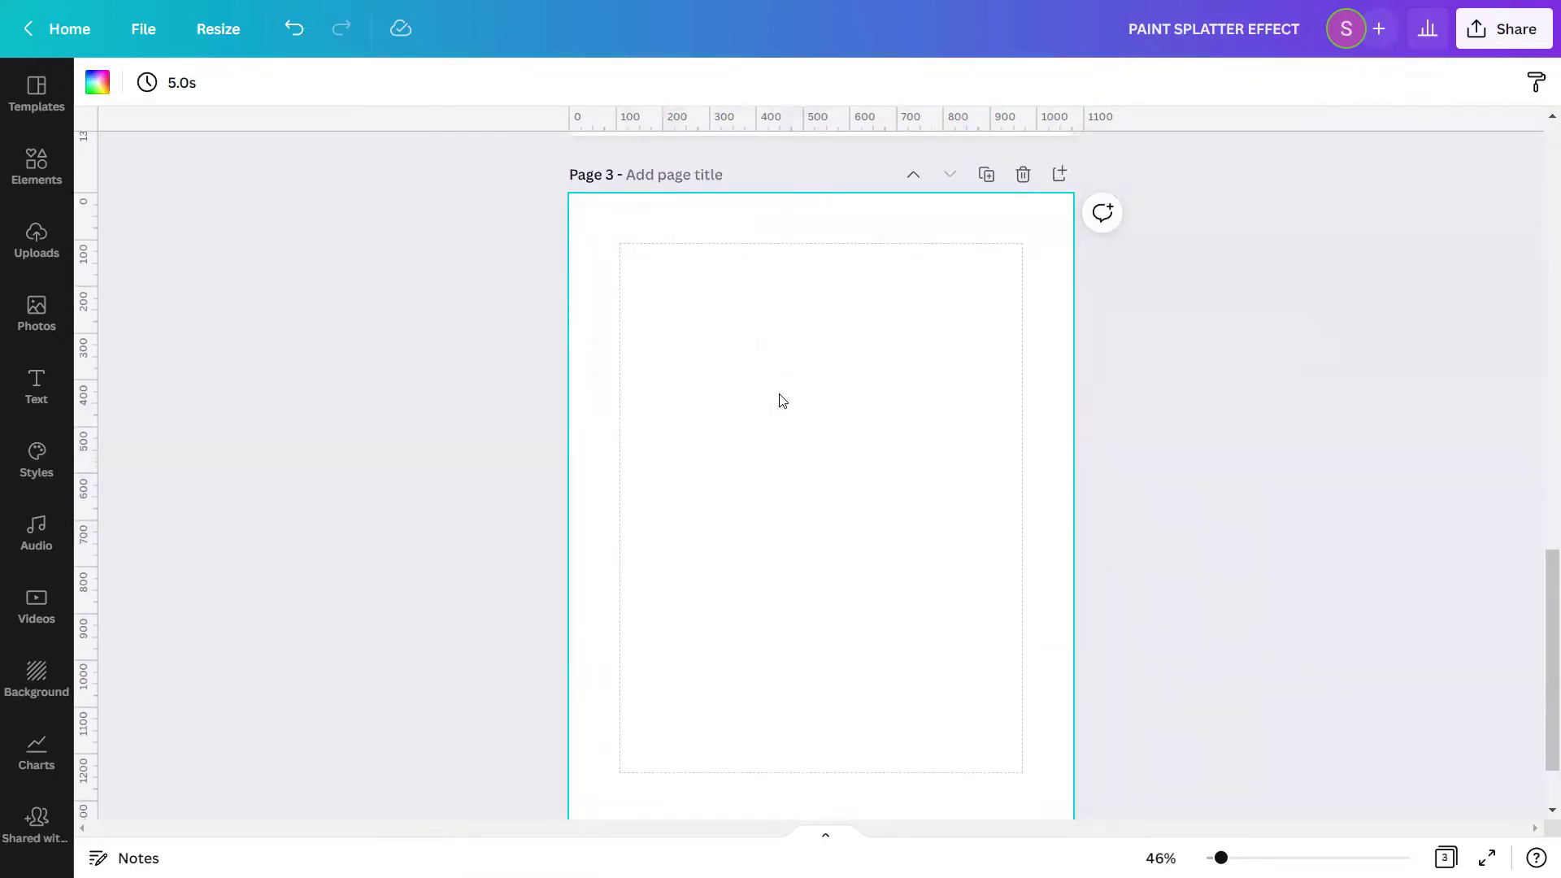
{"action": "left_click", "coordinate": [24, 160]}
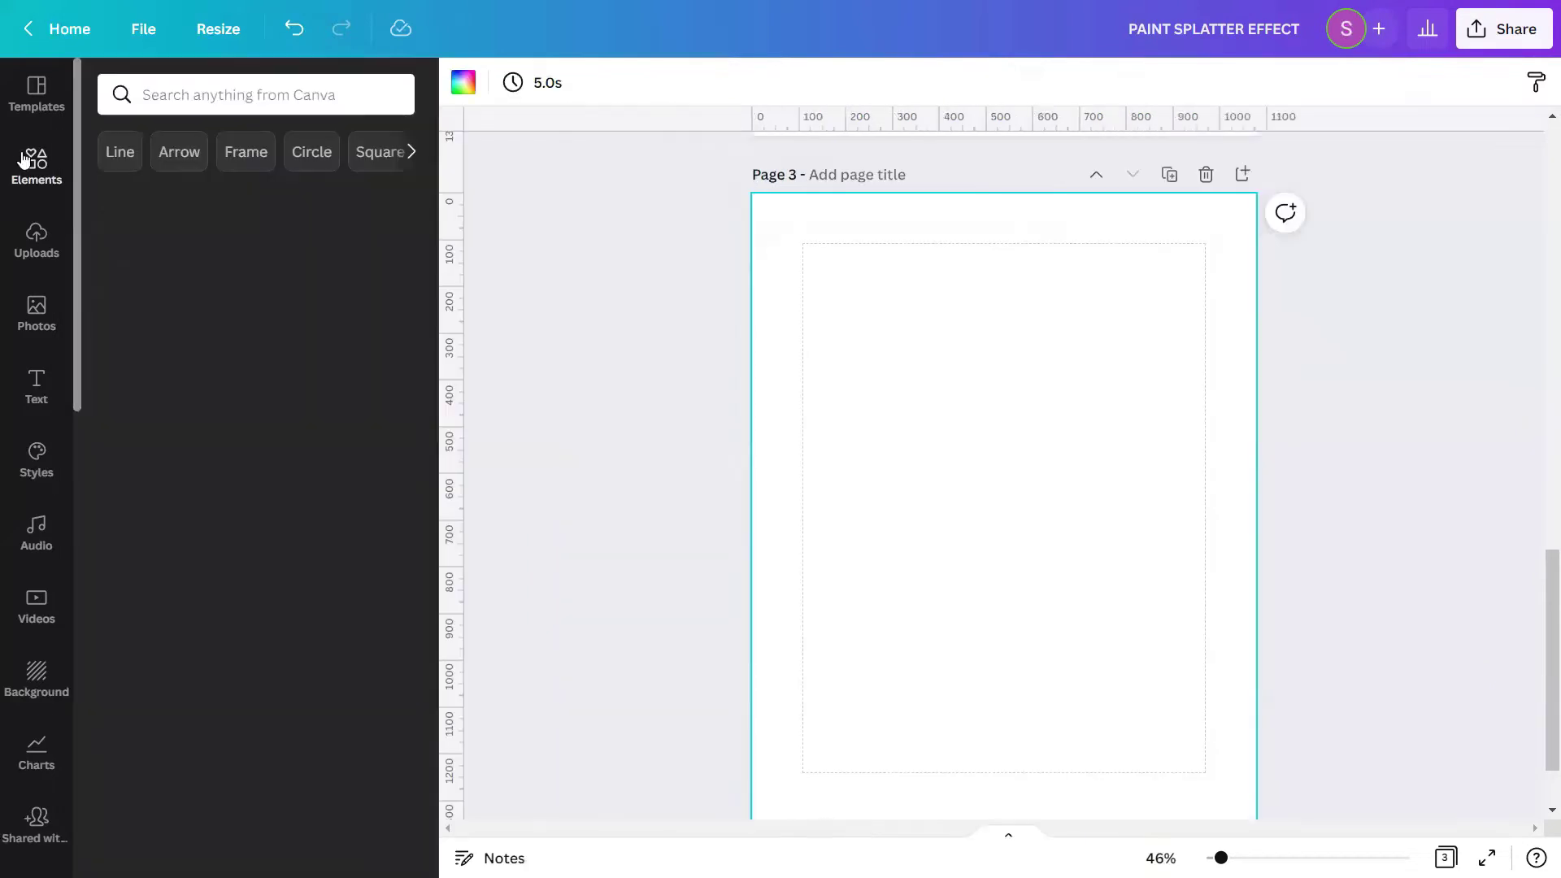
{"action": "left_click", "coordinate": [145, 92]}
{"action": "type", "text": "FRAME"}
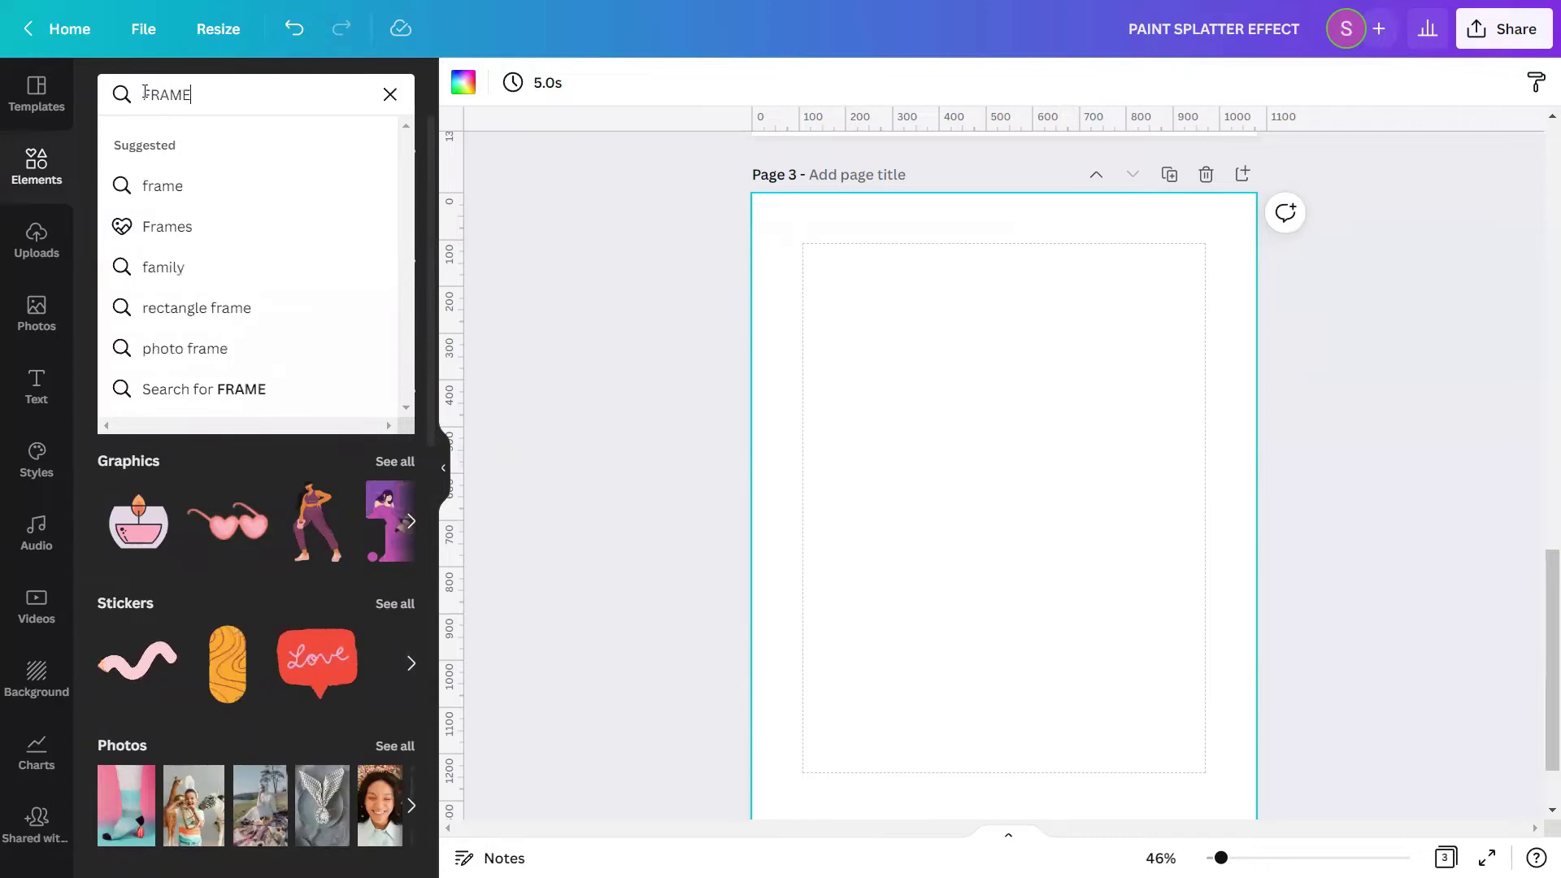
{"action": "key", "text": "Return"}
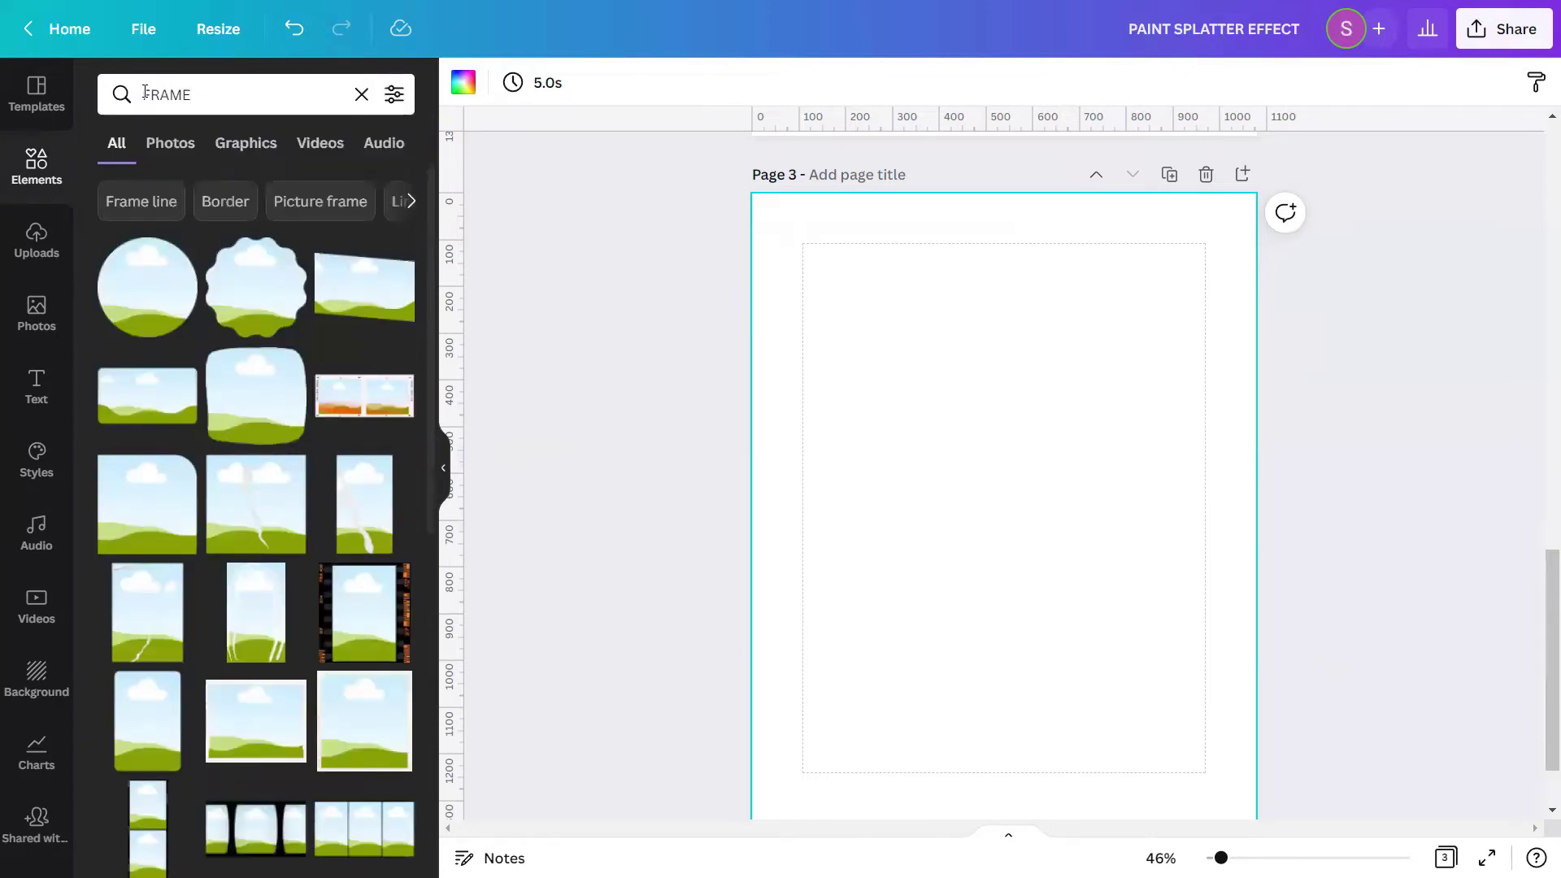
{"action": "left_click", "coordinate": [126, 303]}
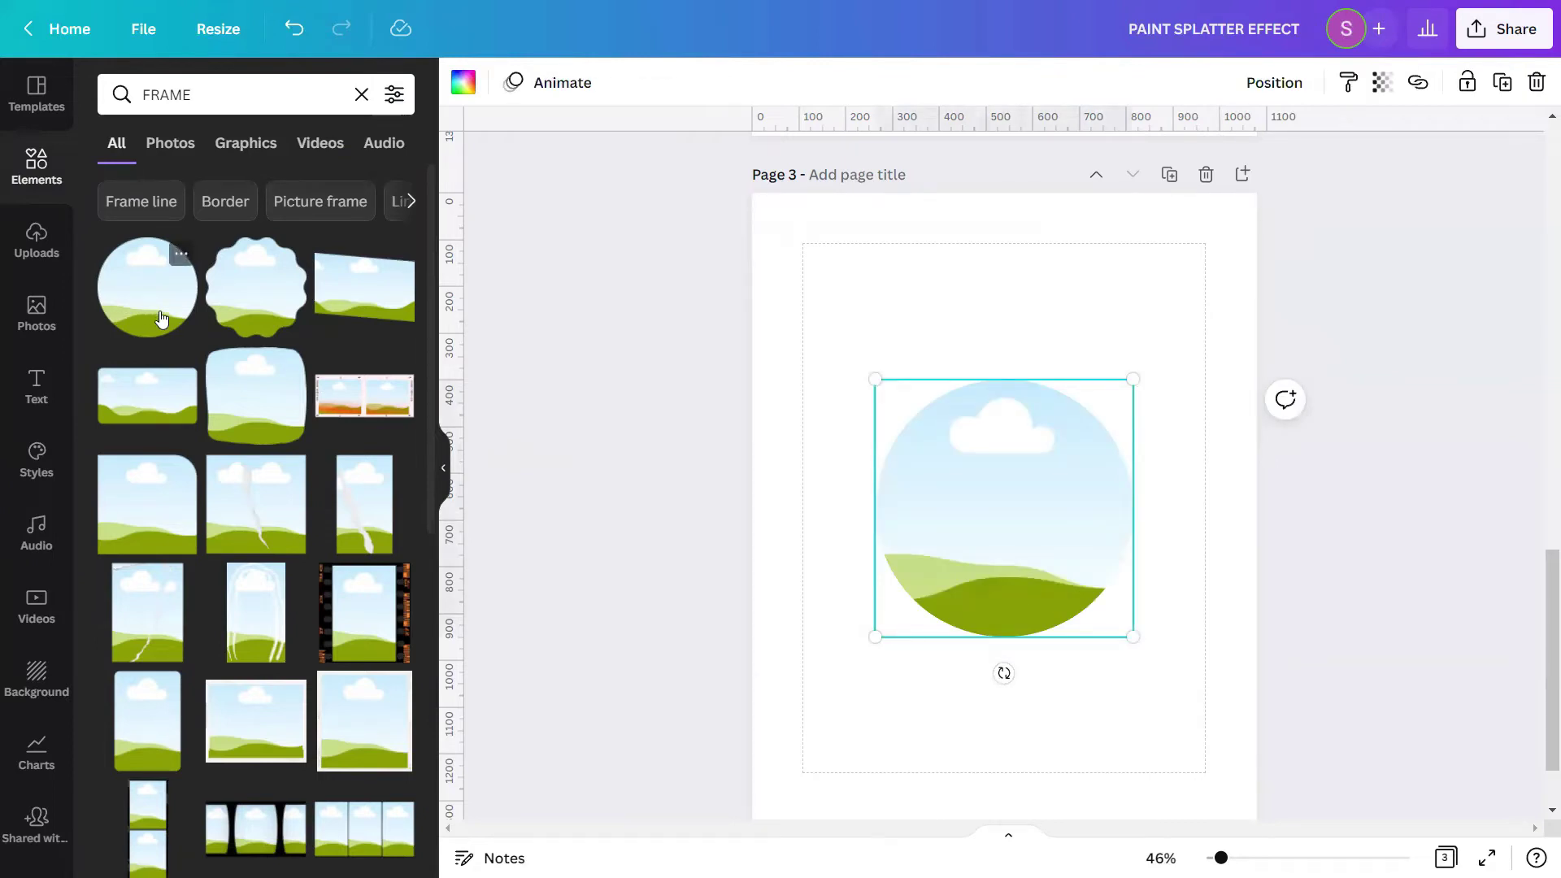
Step: Enlarge the circle frame to about 707 by 707 and centre it on the page
{"action": "left_click", "coordinate": [443, 471]}
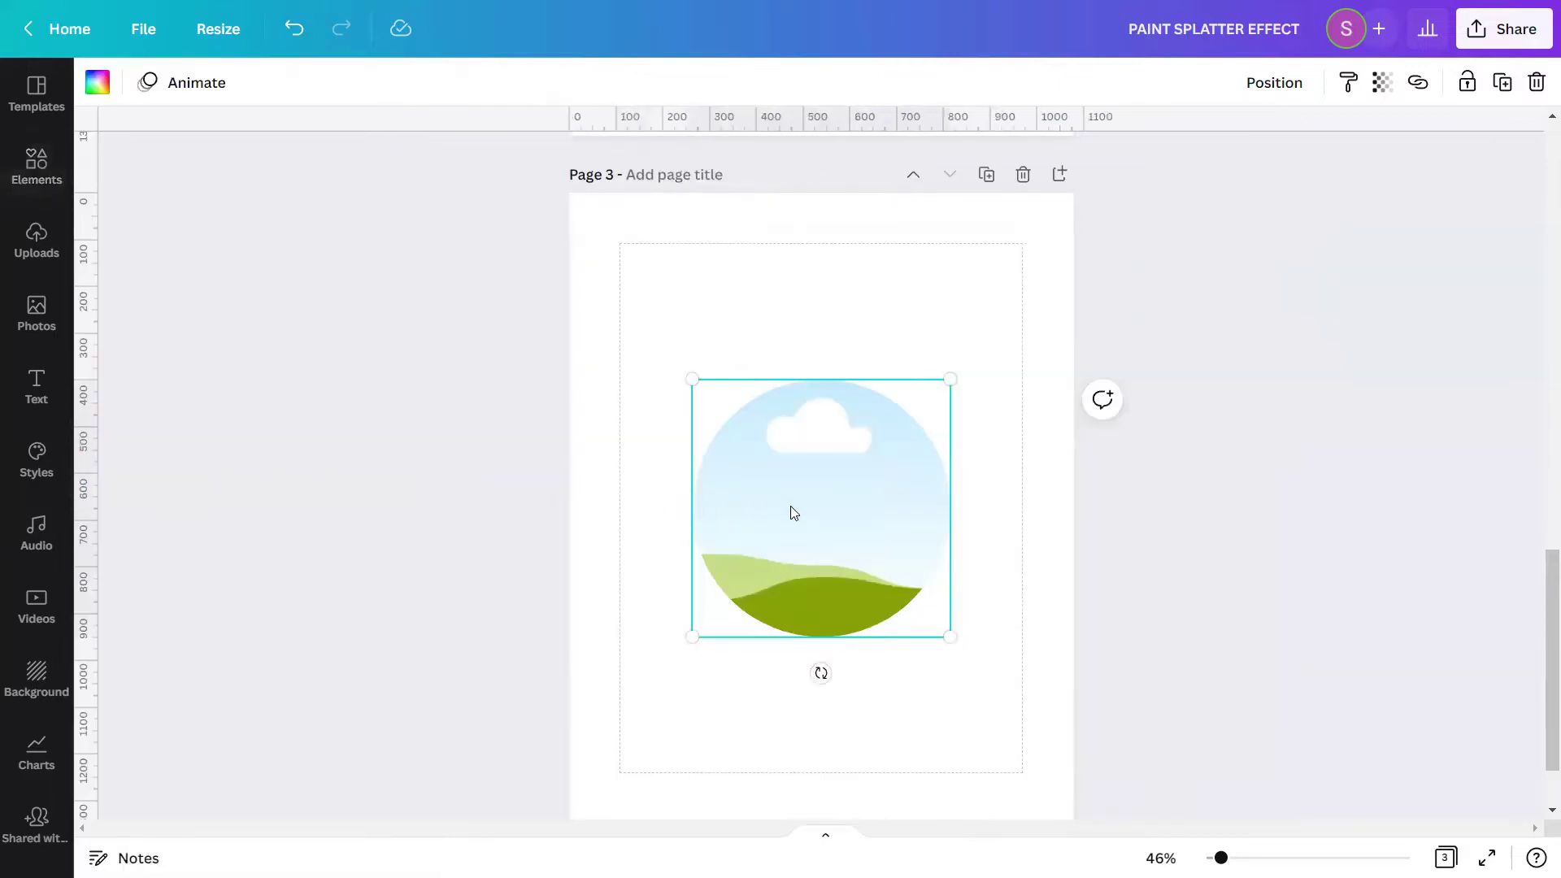
{"action": "left_click_drag", "start_coordinate": [955, 377], "coordinate": [1000, 356]}
{"action": "left_click_drag", "start_coordinate": [679, 338], "coordinate": [649, 297]}
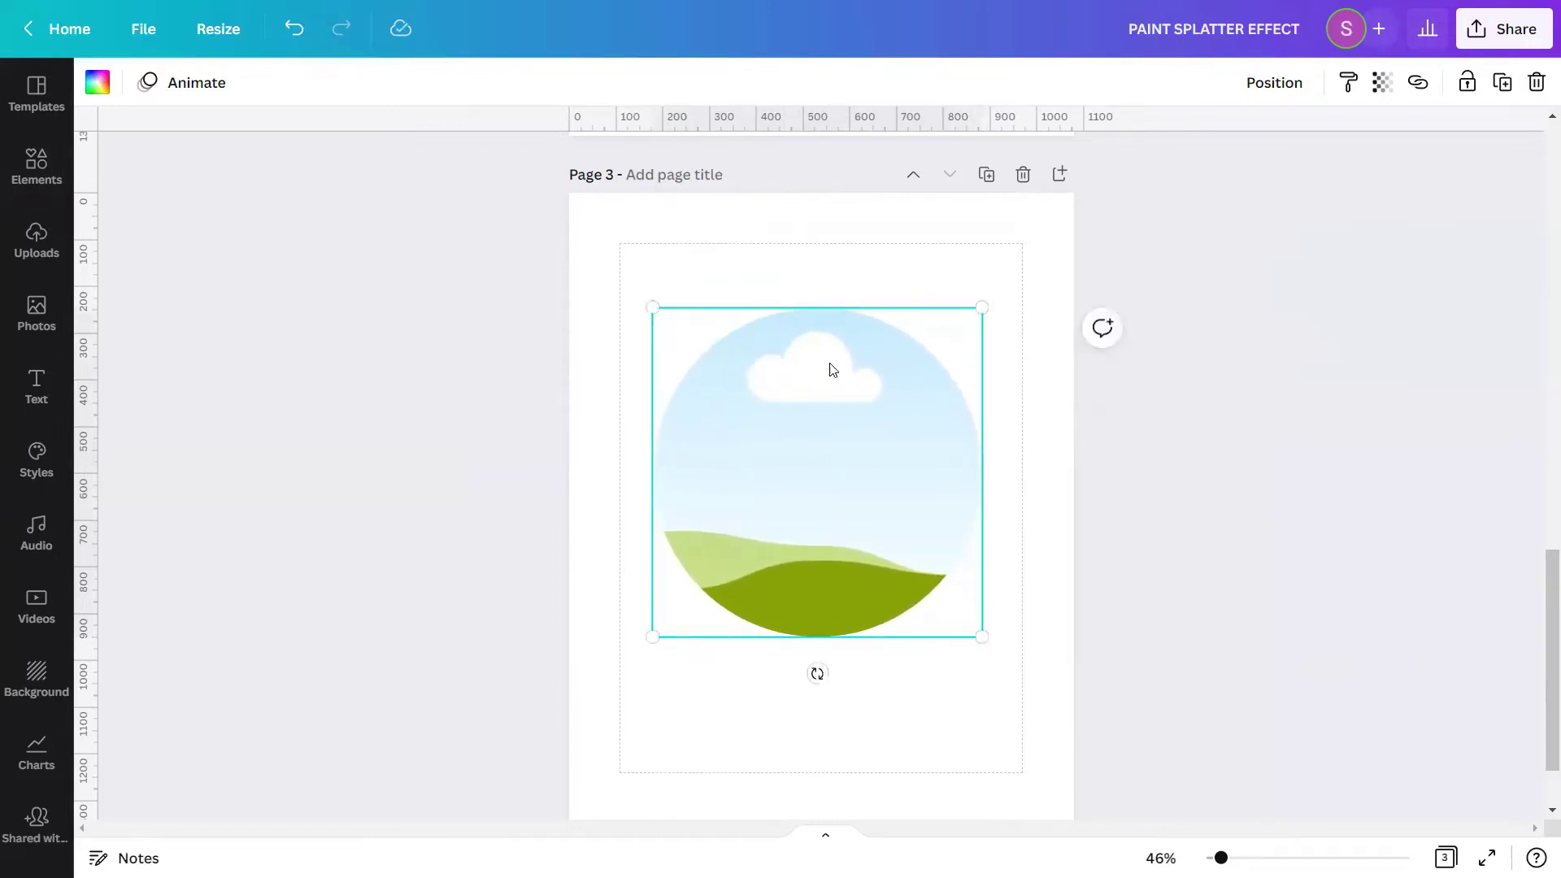
{"action": "left_click", "coordinate": [1299, 90]}
{"action": "left_click", "coordinate": [1154, 271]}
{"action": "left_click", "coordinate": [981, 272]}
{"action": "key", "text": "Escape"}
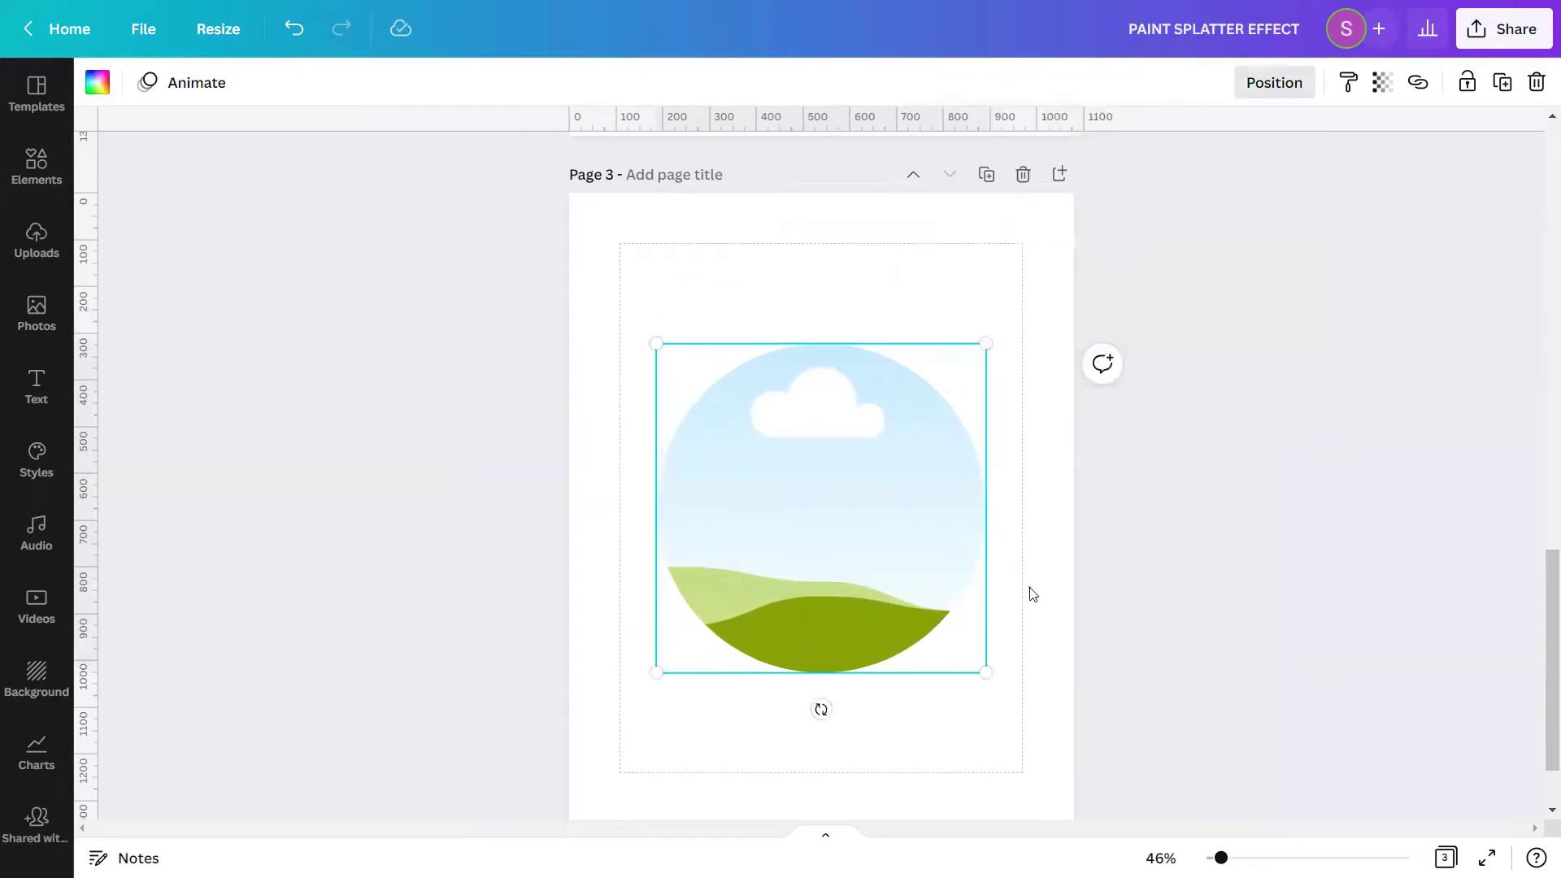
{"action": "left_click", "coordinate": [1031, 594]}
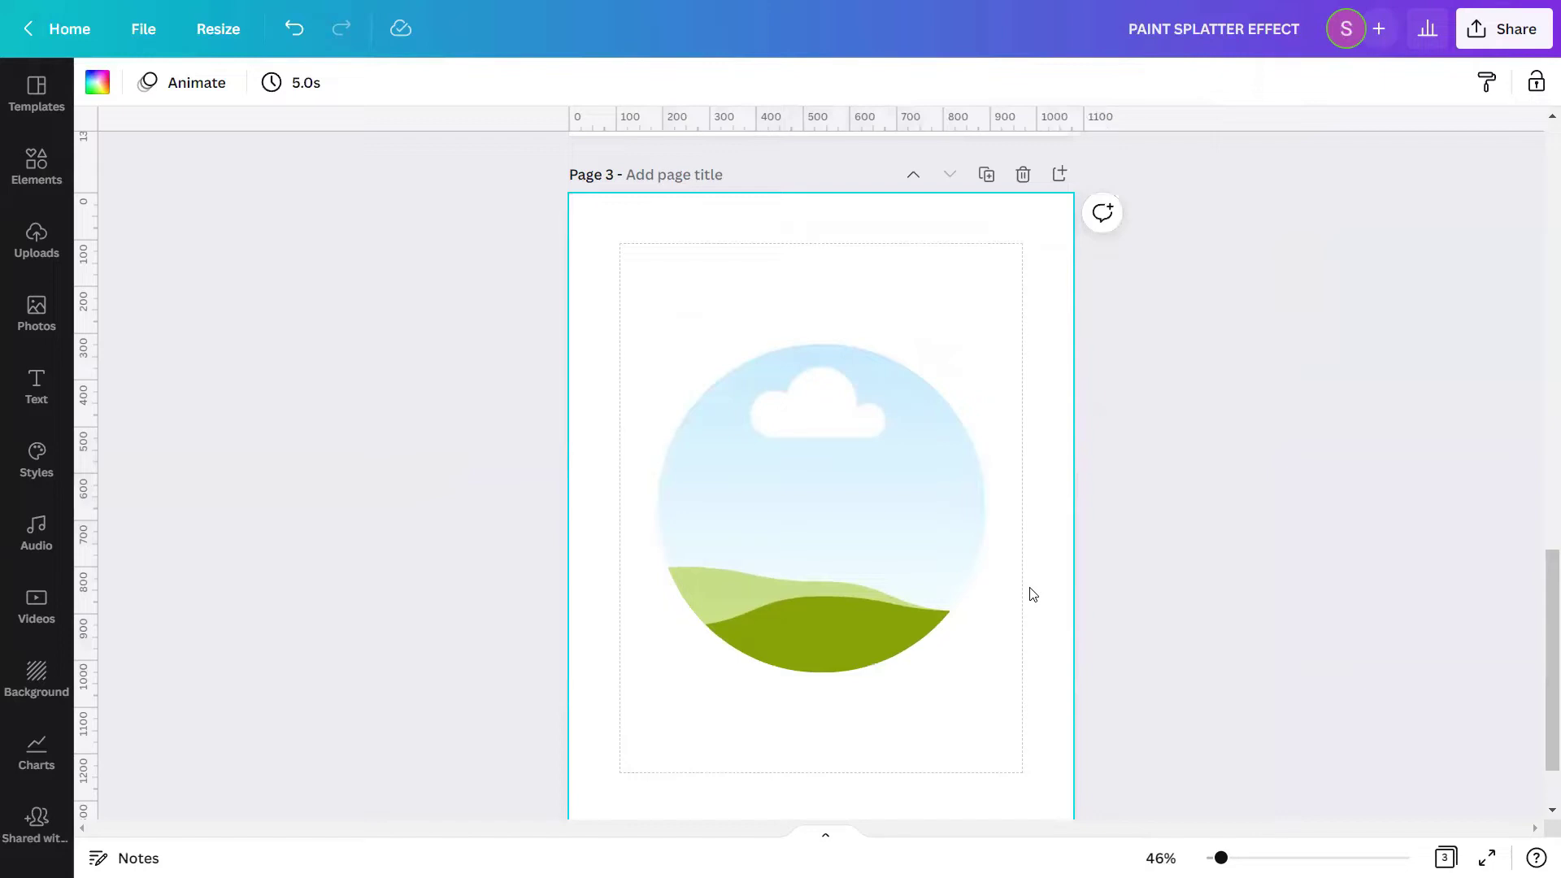
Step: Drag the painted portrait photo from Page 2 into the circle frame
{"action": "scroll", "coordinate": [1032, 593], "scroll_direction": "up", "scroll_amount": 4}
{"action": "left_click_drag", "start_coordinate": [879, 238], "coordinate": [871, 727]}
{"action": "left_click", "coordinate": [979, 637]}
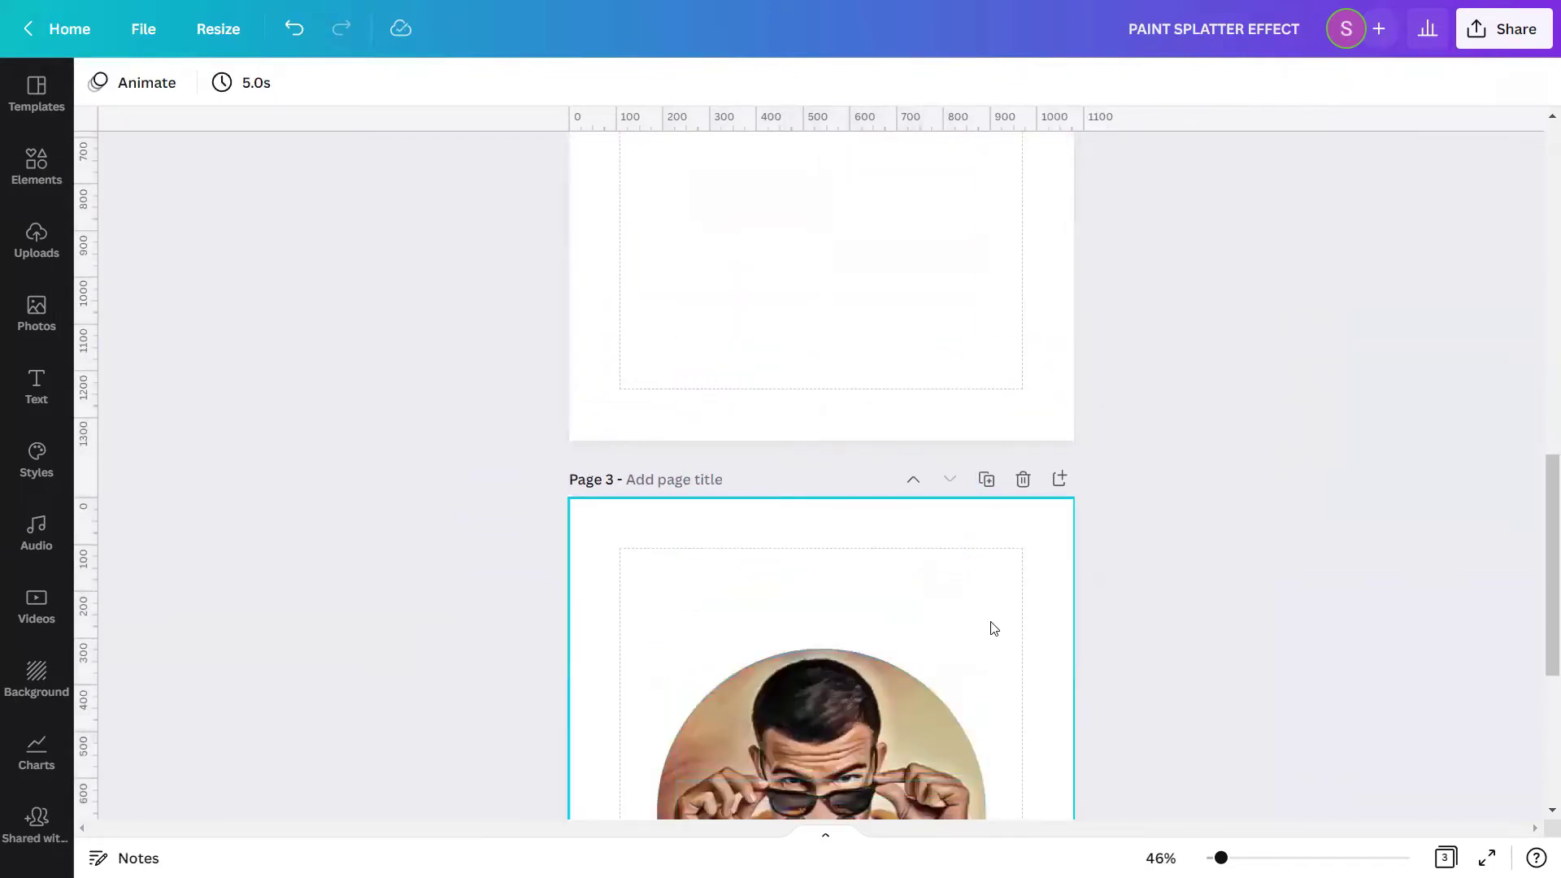
{"action": "scroll", "coordinate": [994, 629], "scroll_direction": "down", "scroll_amount": 4}
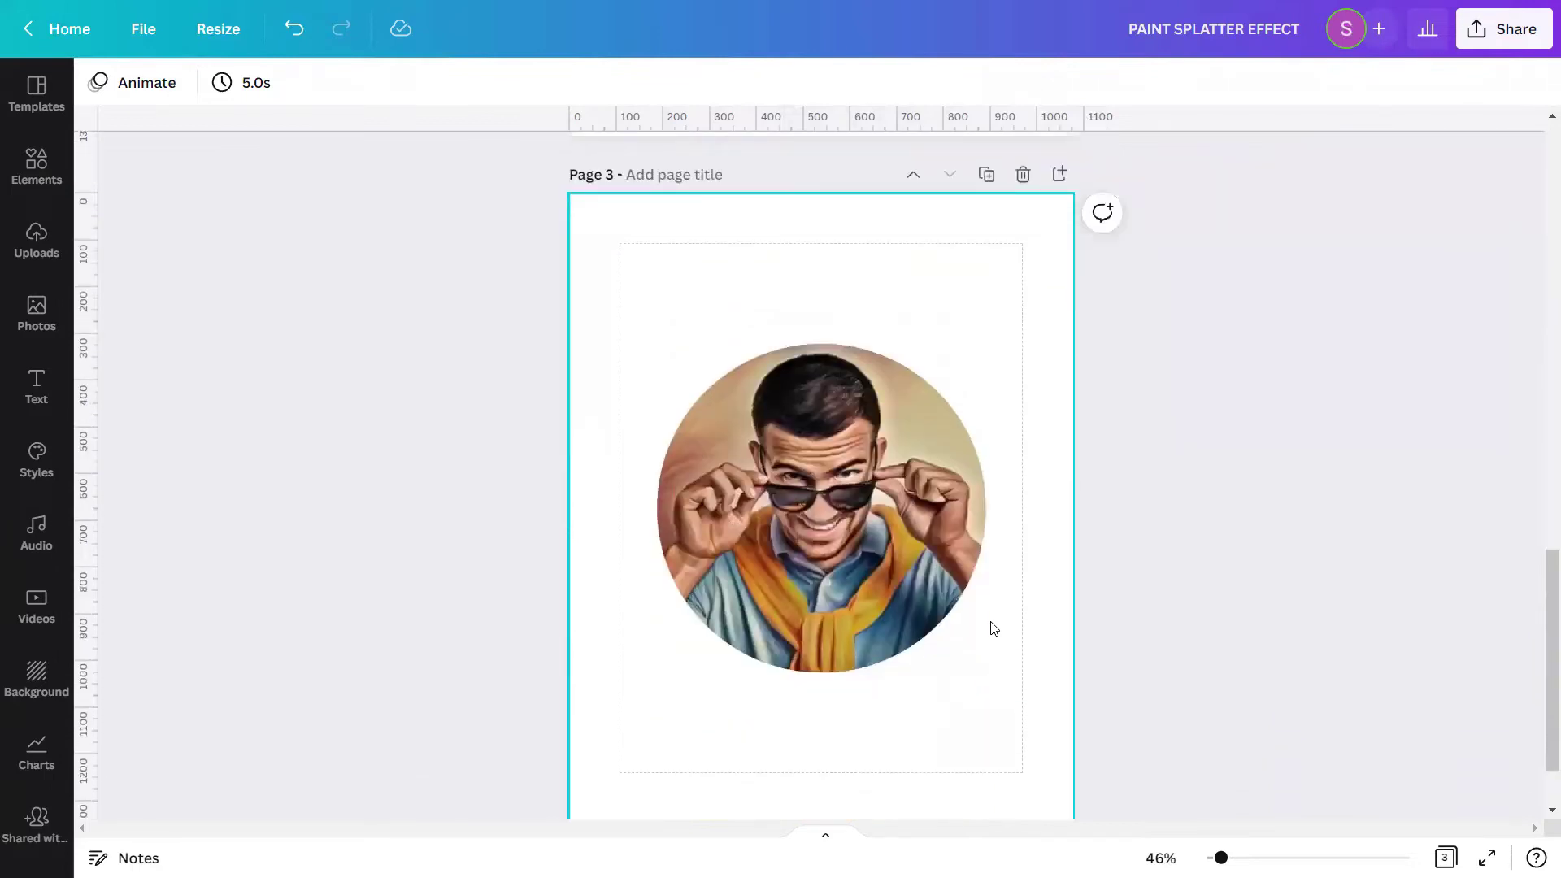
{"action": "scroll", "coordinate": [994, 628], "scroll_direction": "down", "scroll_amount": 1}
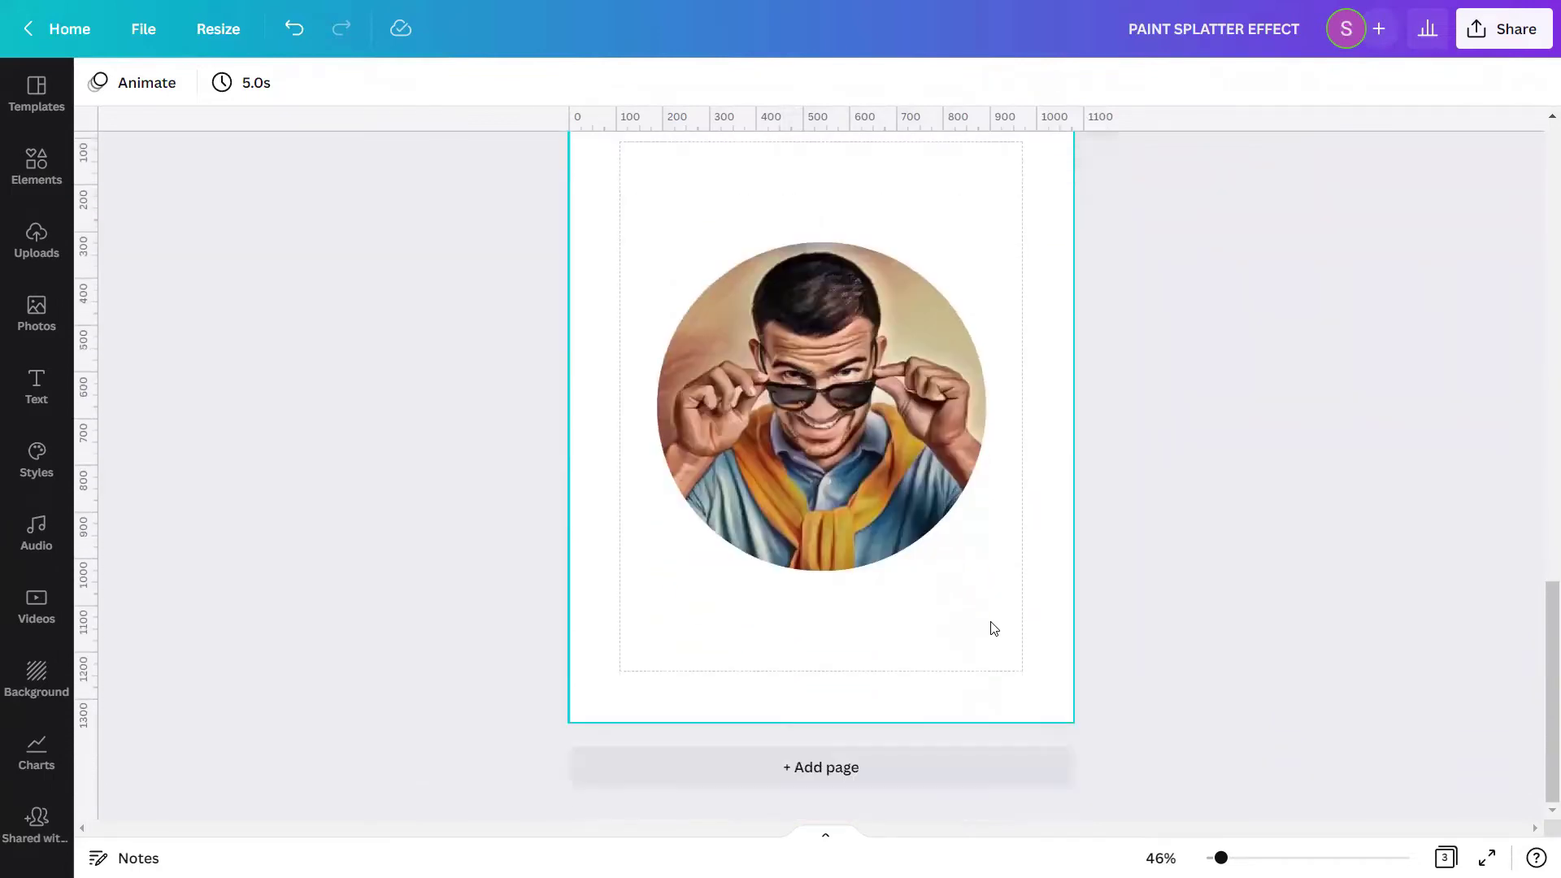
Step: Enlarge the photo and shift it up inside the circle so the man fills it
{"action": "left_click", "coordinate": [887, 478]}
{"action": "double_click", "coordinate": [886, 478]}
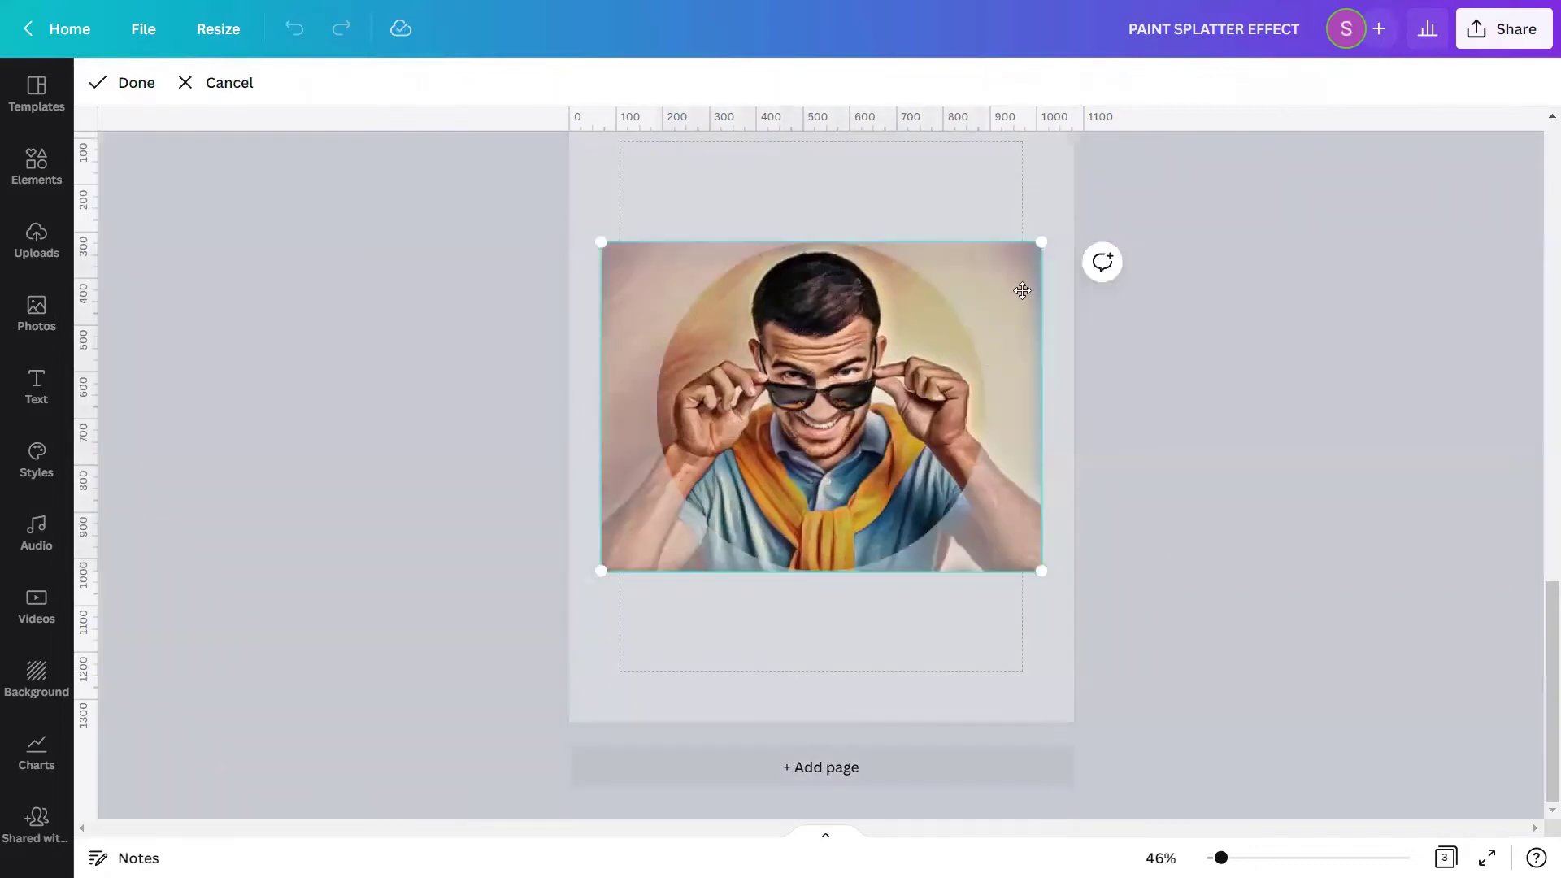
{"action": "left_click_drag", "start_coordinate": [1051, 248], "coordinate": [1068, 201]}
{"action": "left_click_drag", "start_coordinate": [600, 571], "coordinate": [570, 593]}
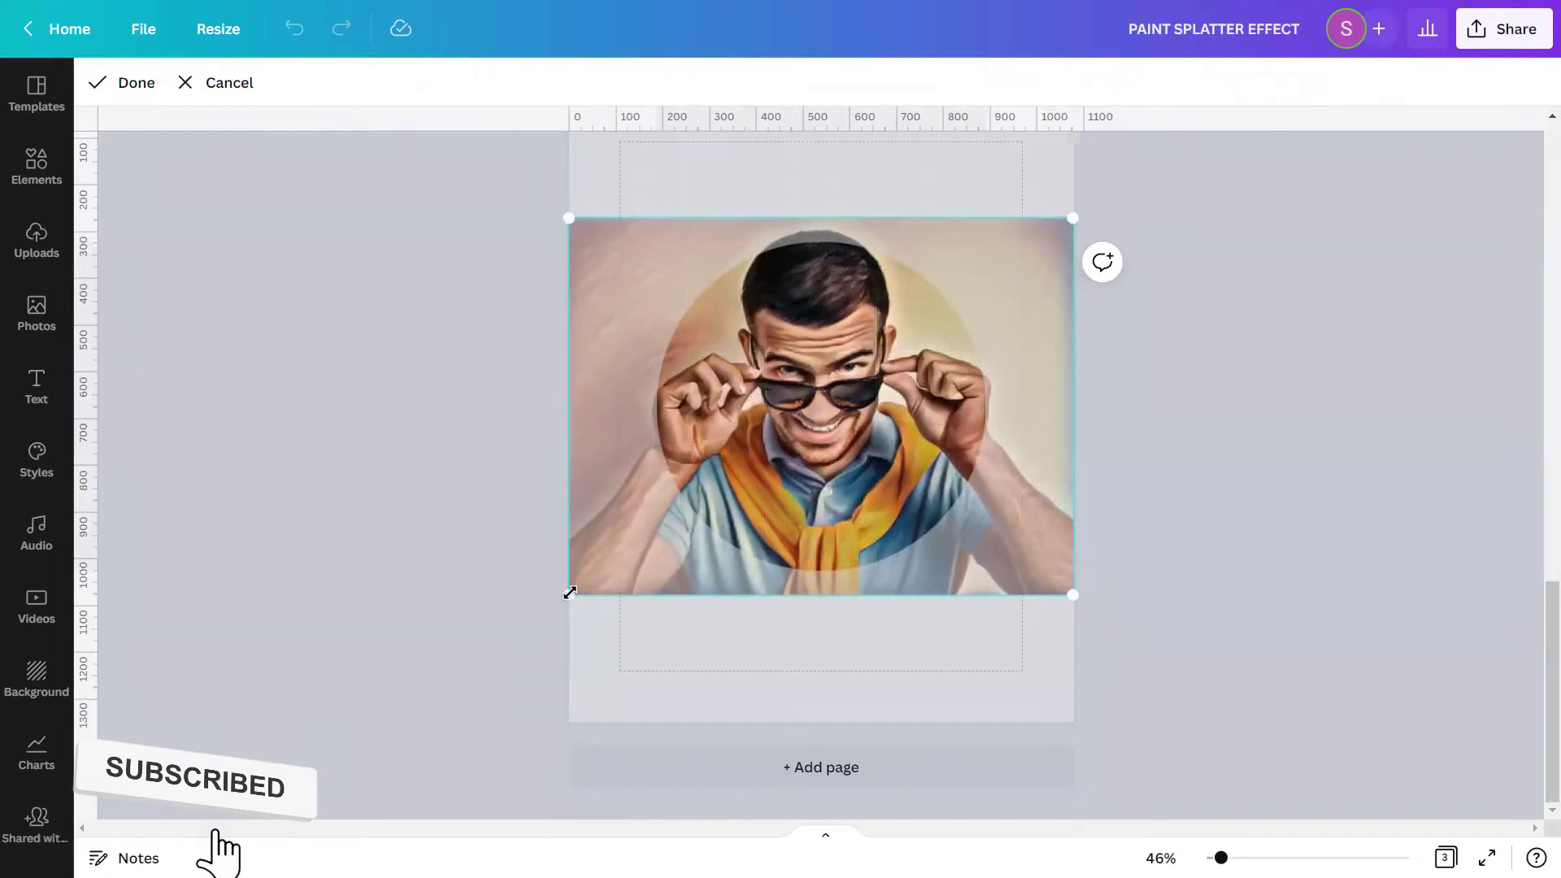
{"action": "left_click_drag", "start_coordinate": [870, 440], "coordinate": [876, 382]}
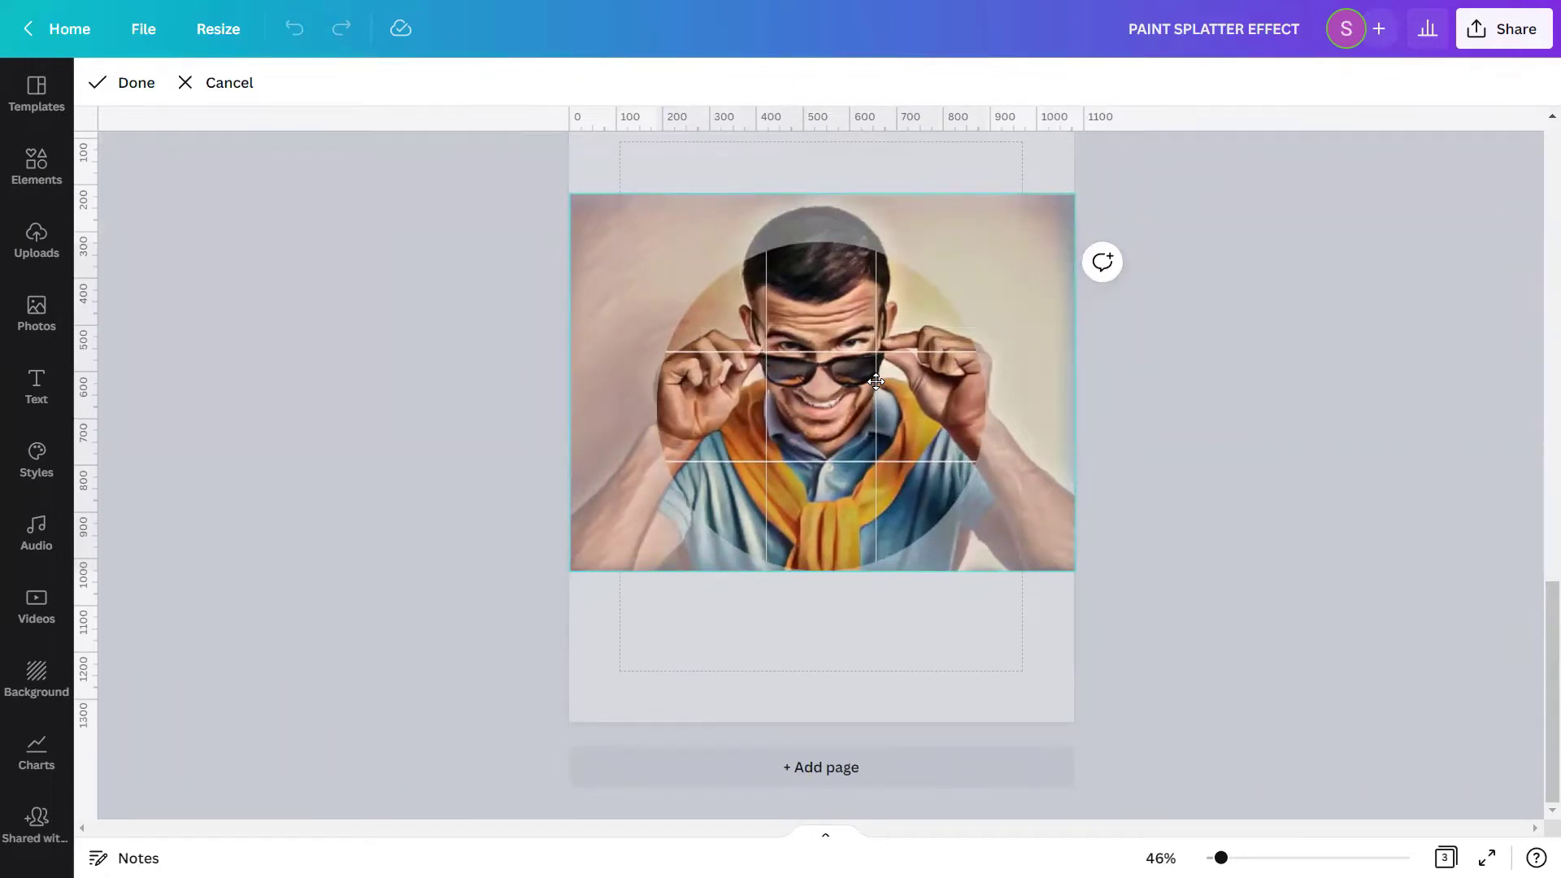
{"action": "left_click_drag", "start_coordinate": [875, 382], "coordinate": [876, 382]}
{"action": "left_click", "coordinate": [140, 84]}
{"action": "left_click", "coordinate": [1409, 581]}
Step: Clear the FRAME search and search elements for 'PAINT SPLATTER'
{"action": "scroll", "coordinate": [1315, 506], "scroll_direction": "up", "scroll_amount": 1}
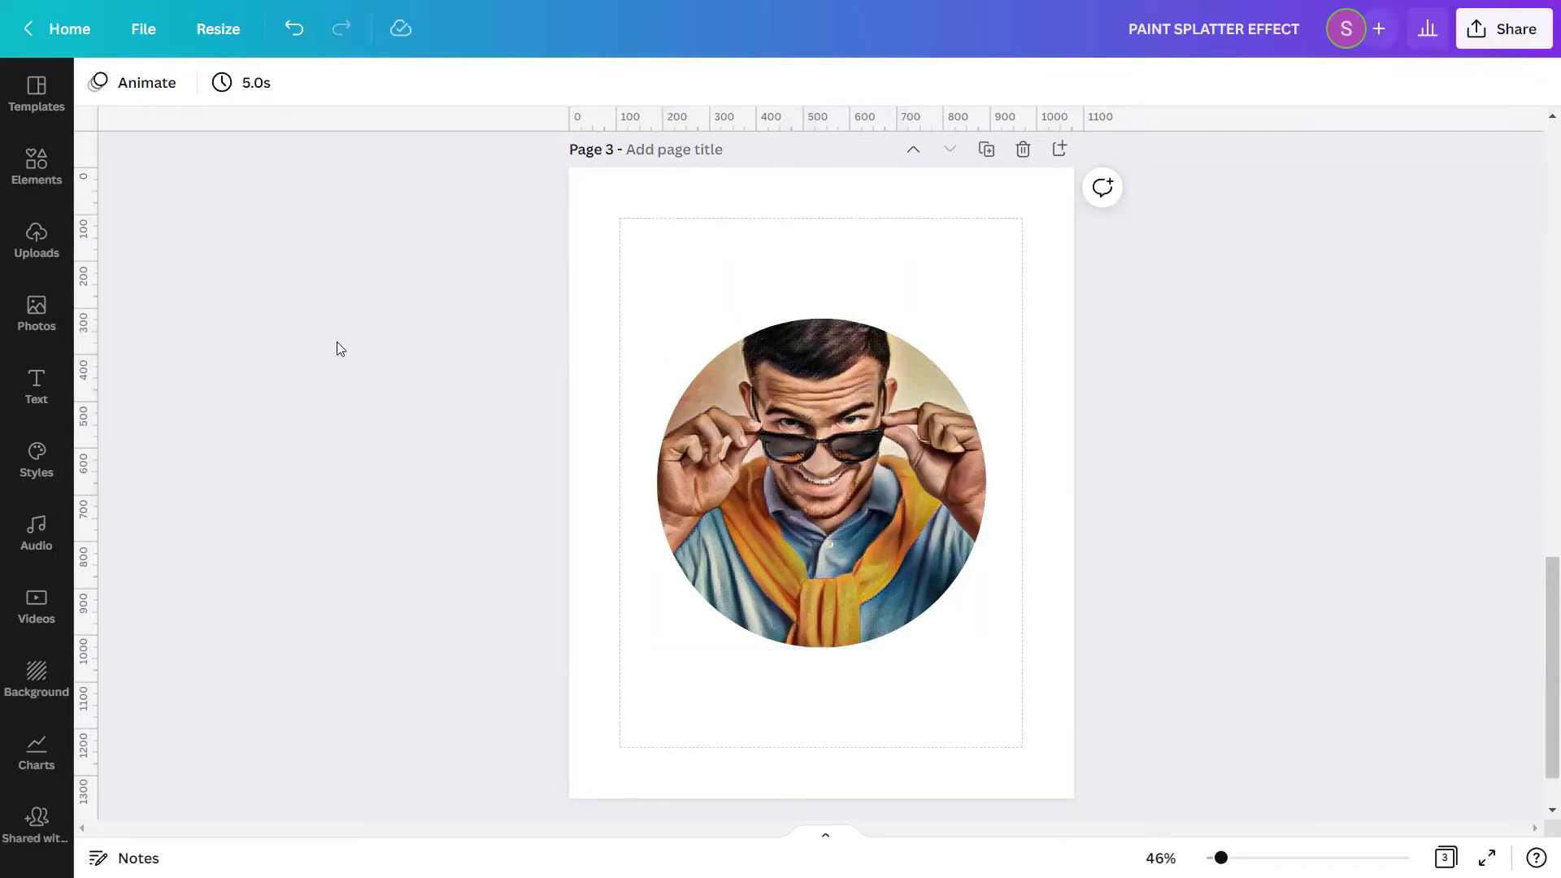
{"action": "left_click", "coordinate": [36, 167]}
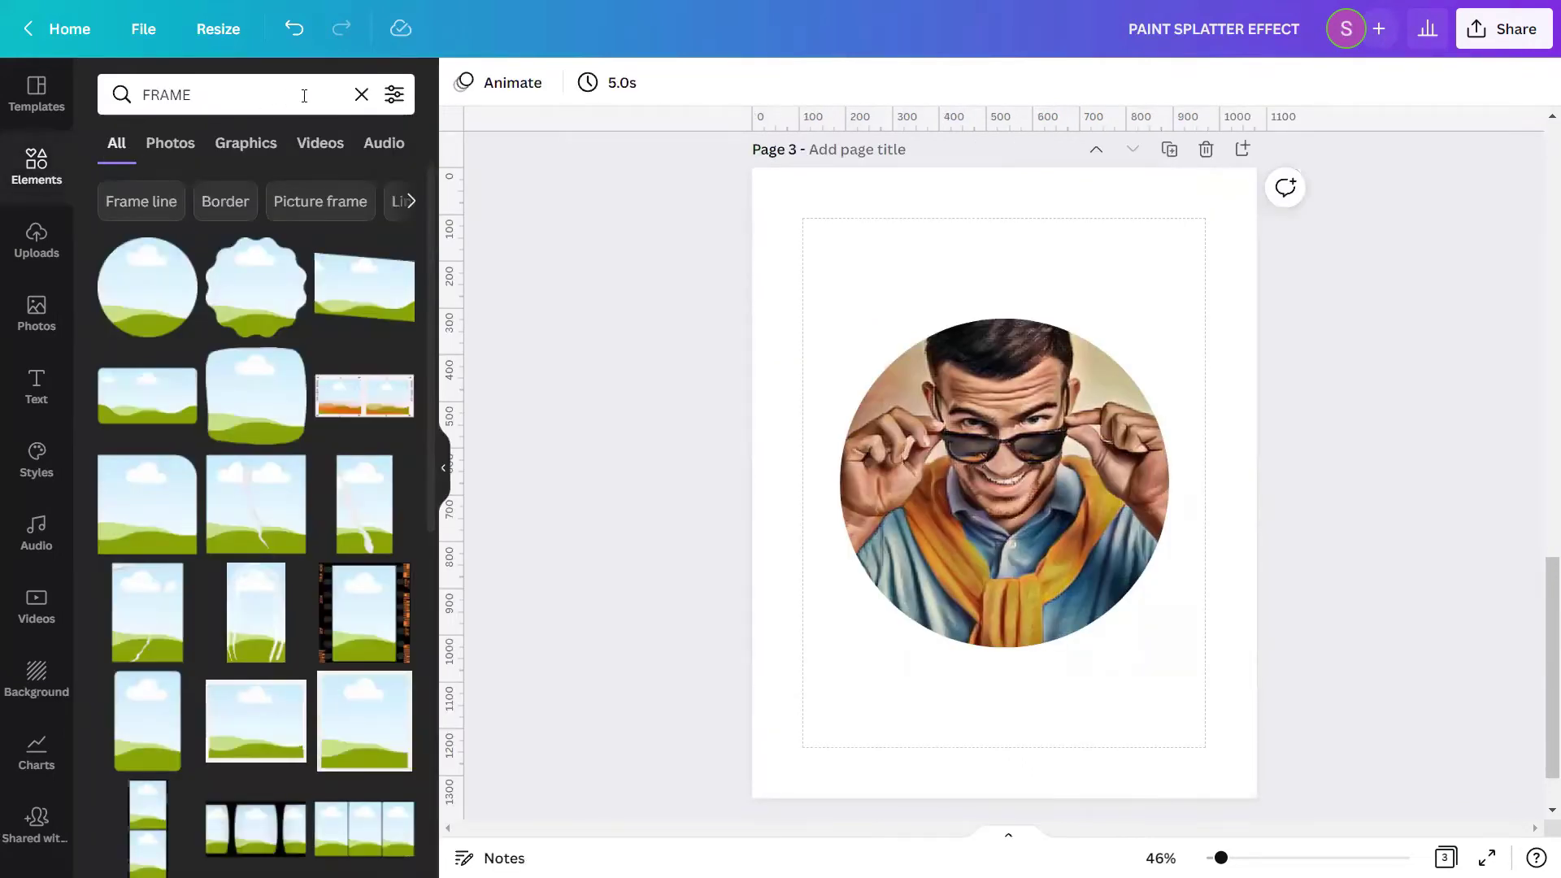
{"action": "left_click", "coordinate": [362, 95]}
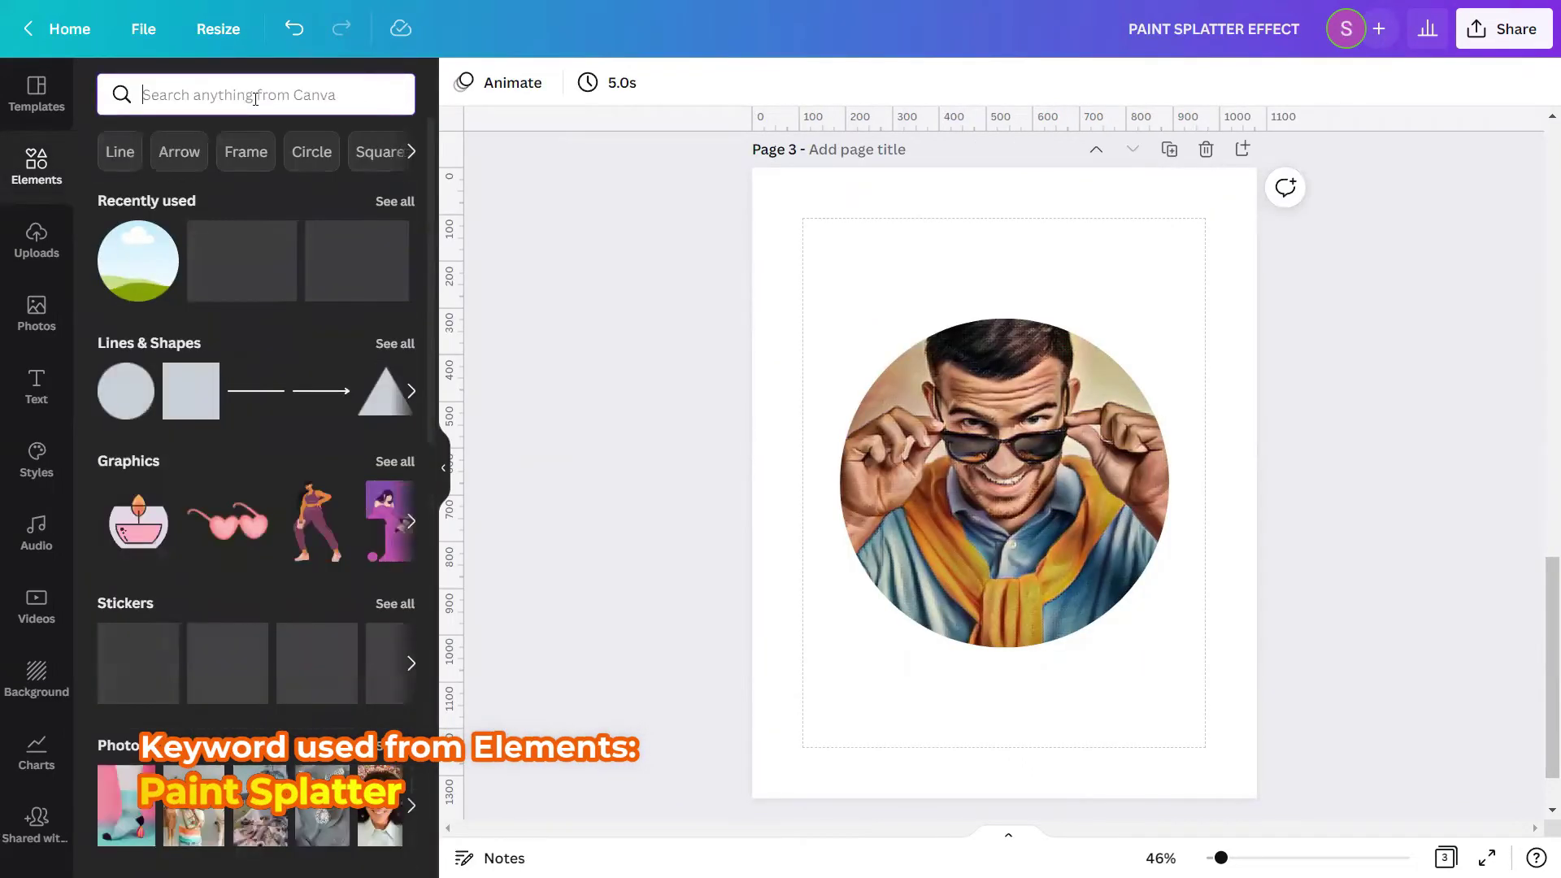
{"action": "type", "text": "PAINT SPLATTER"}
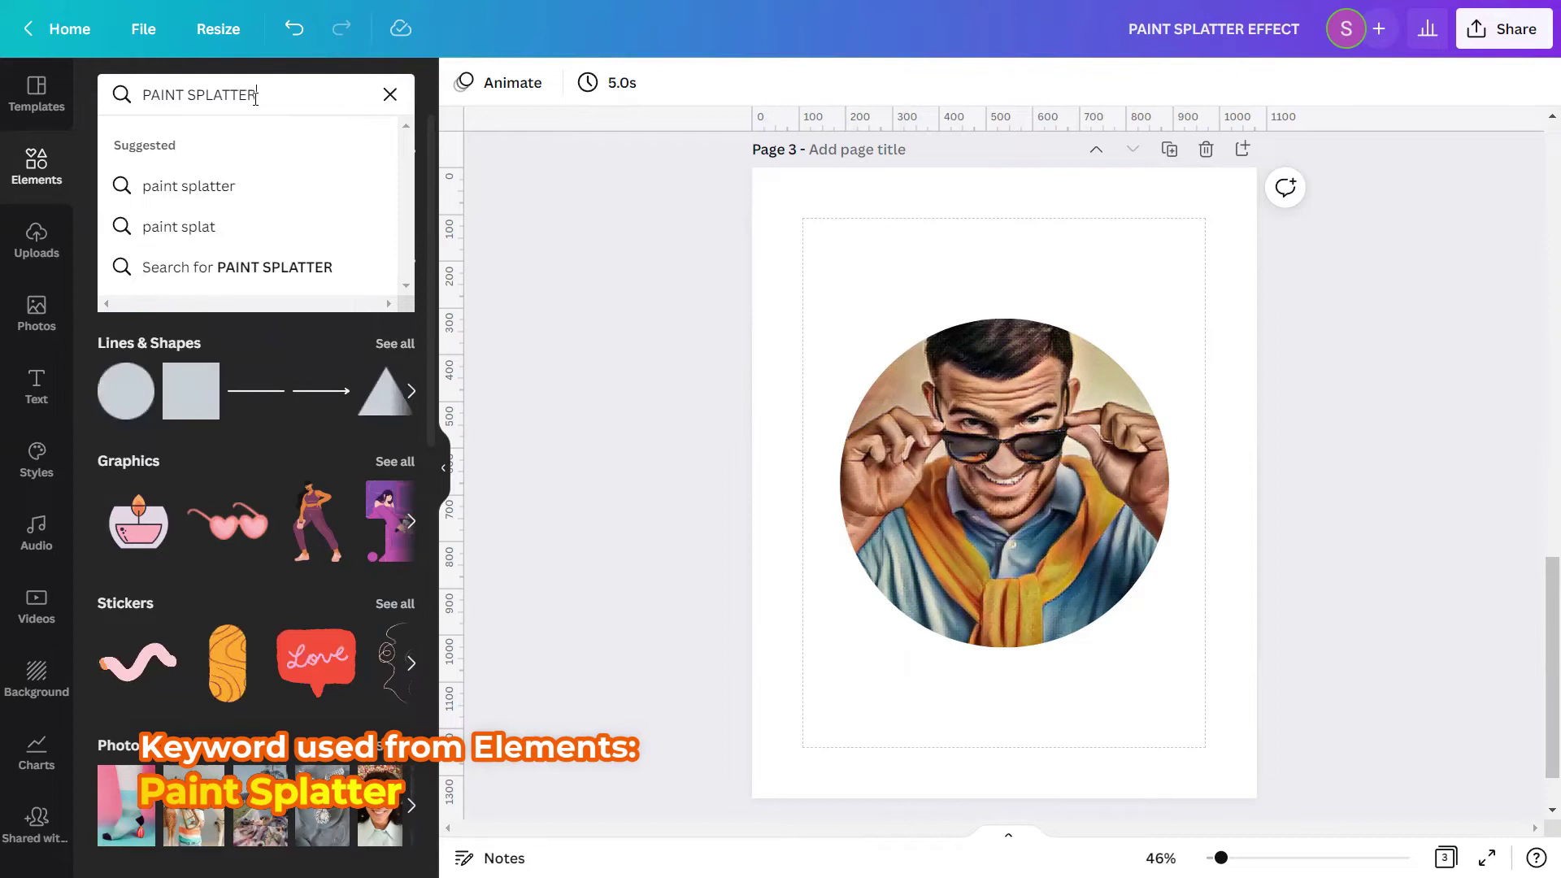
{"action": "key", "text": "Return"}
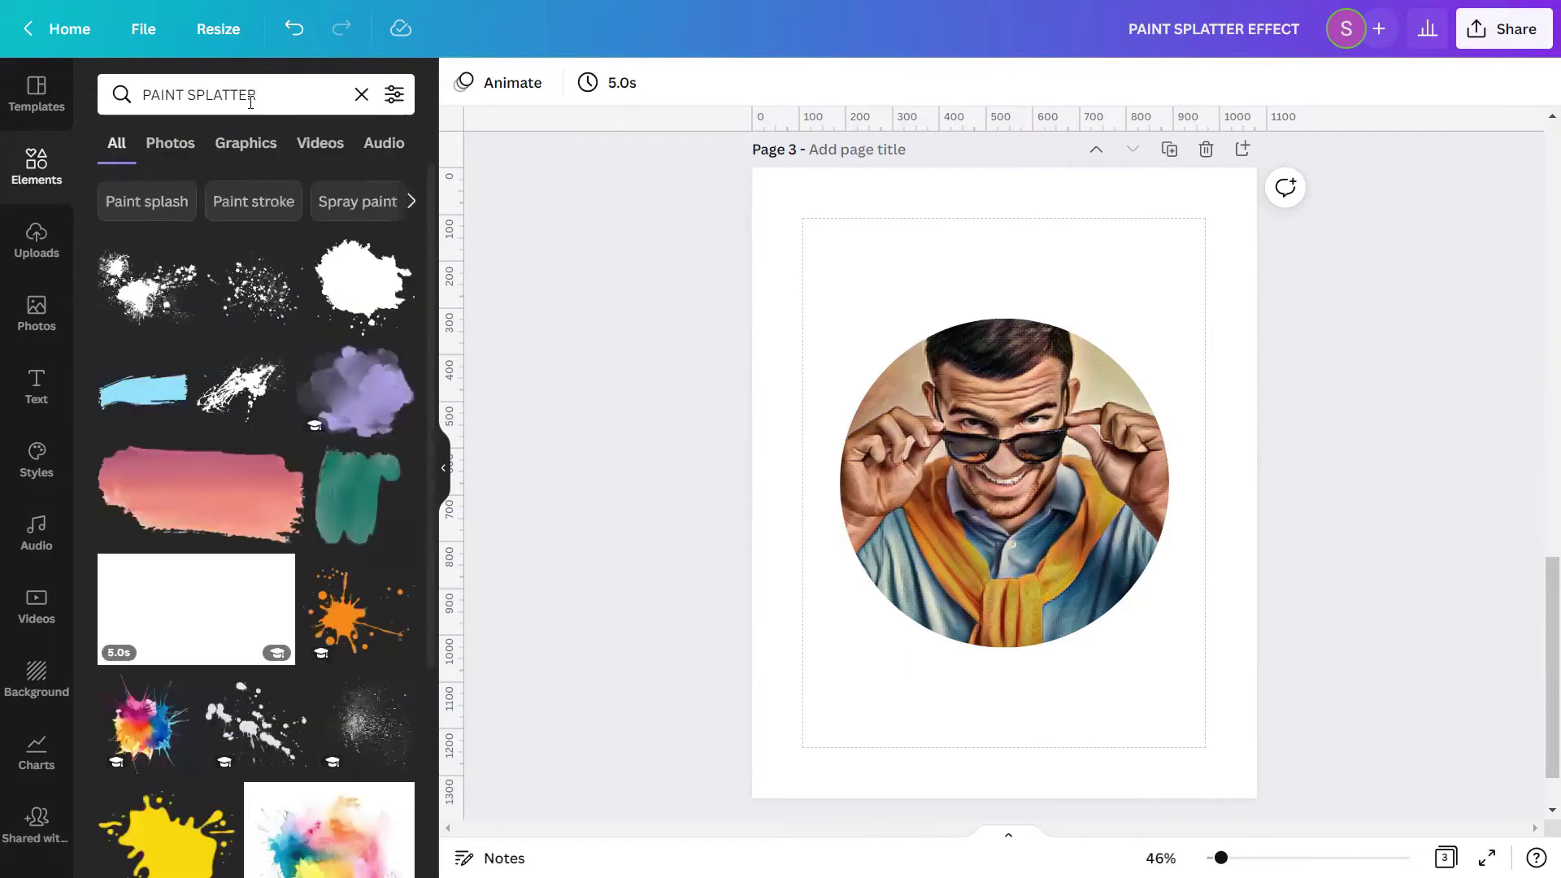
Step: Filter to Graphics and place the black speckled splatter at the page's bottom-left corner
{"action": "left_click", "coordinate": [252, 145]}
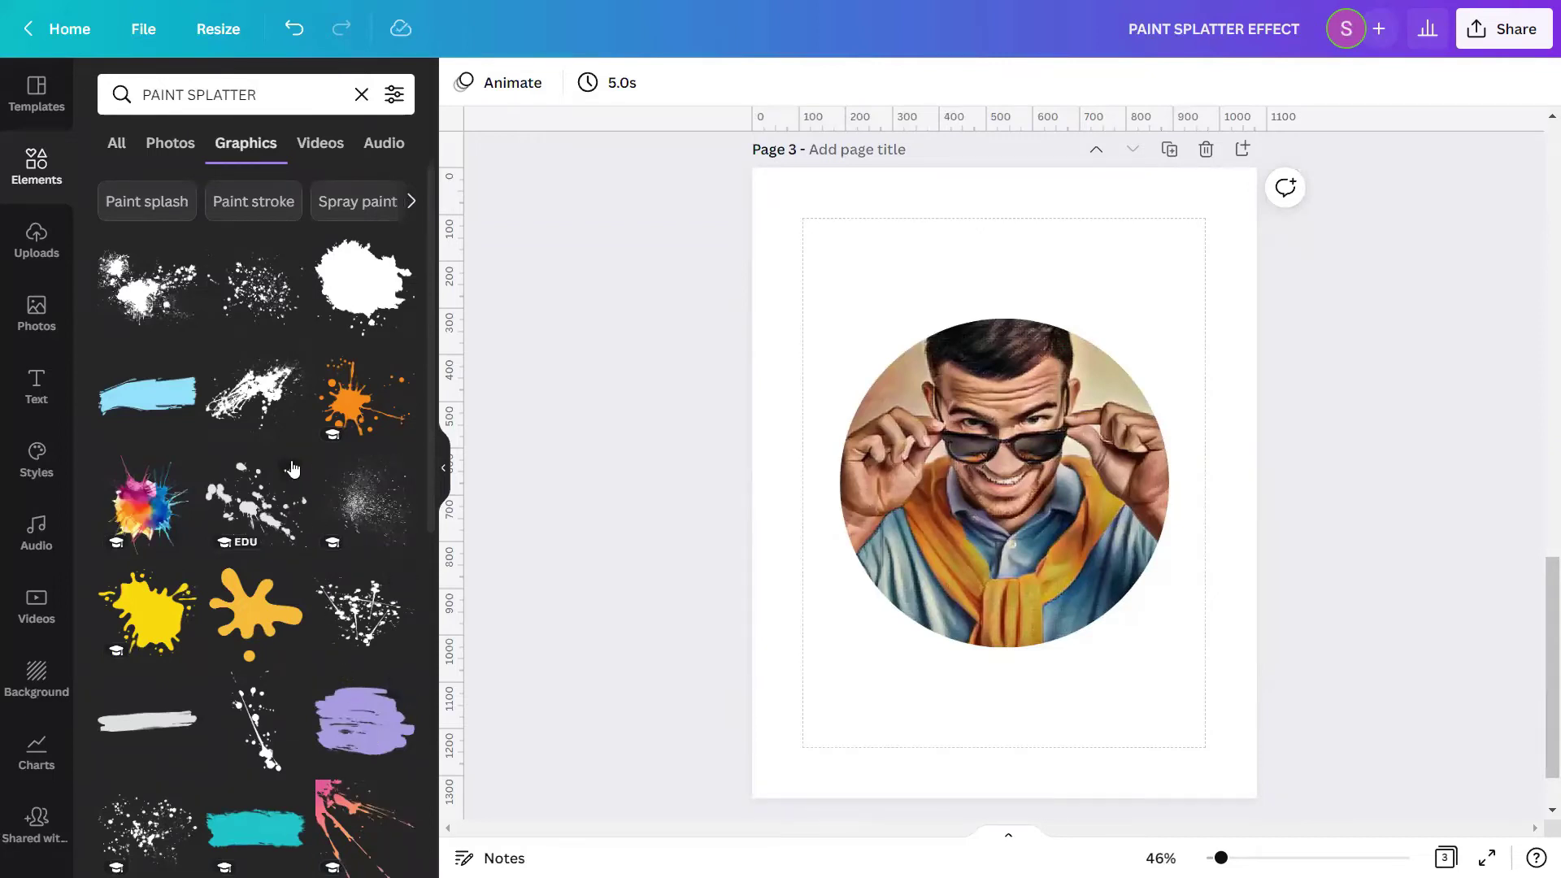
{"action": "left_click", "coordinate": [289, 257]}
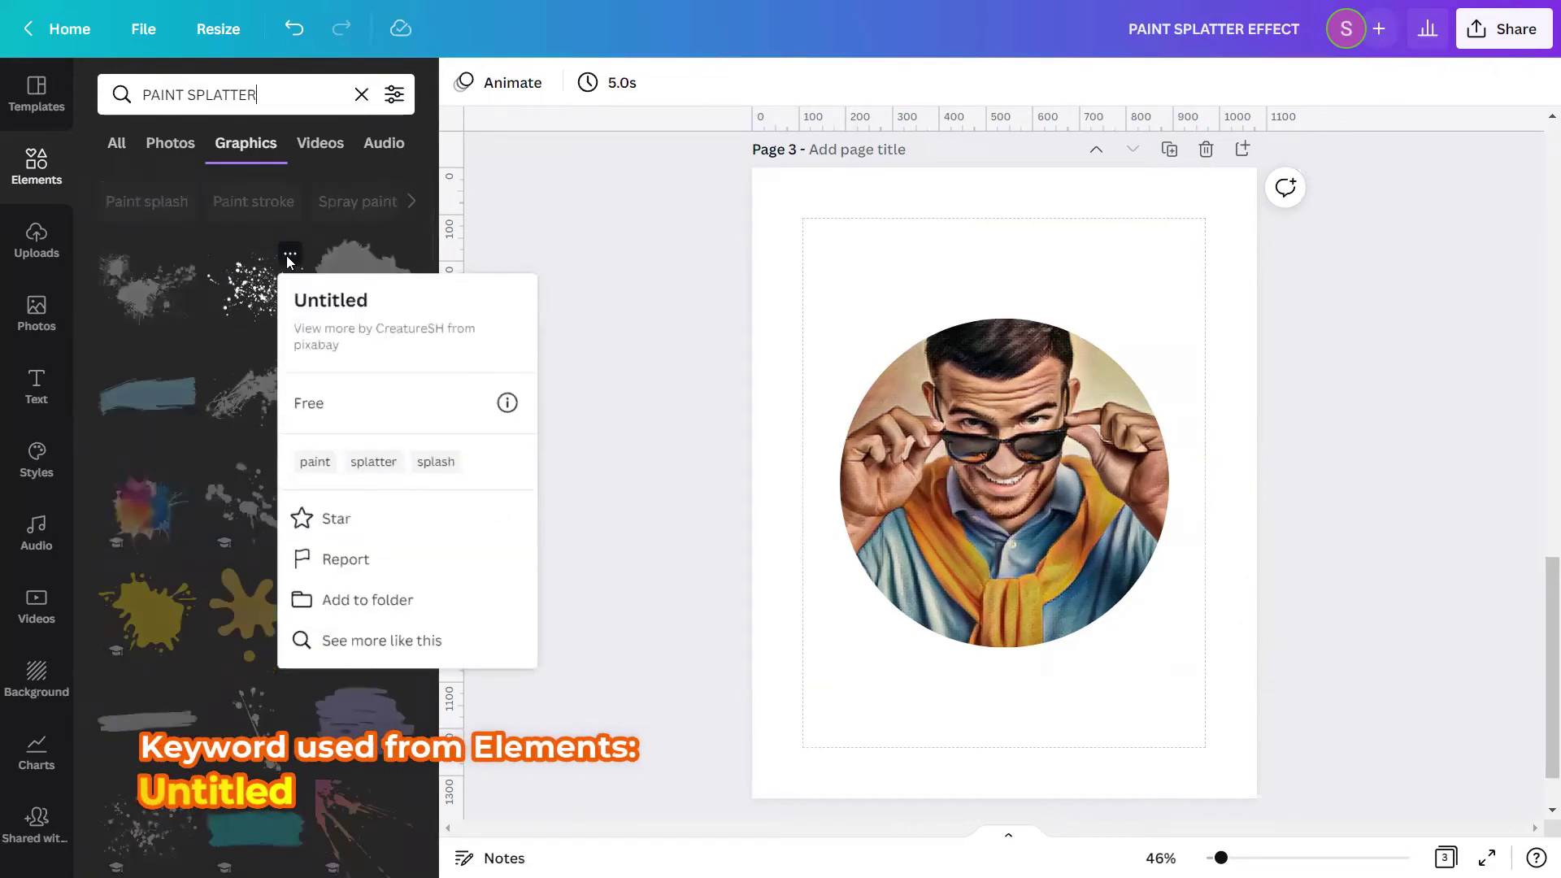
{"action": "left_click", "coordinate": [290, 255]}
{"action": "left_click", "coordinate": [265, 293]}
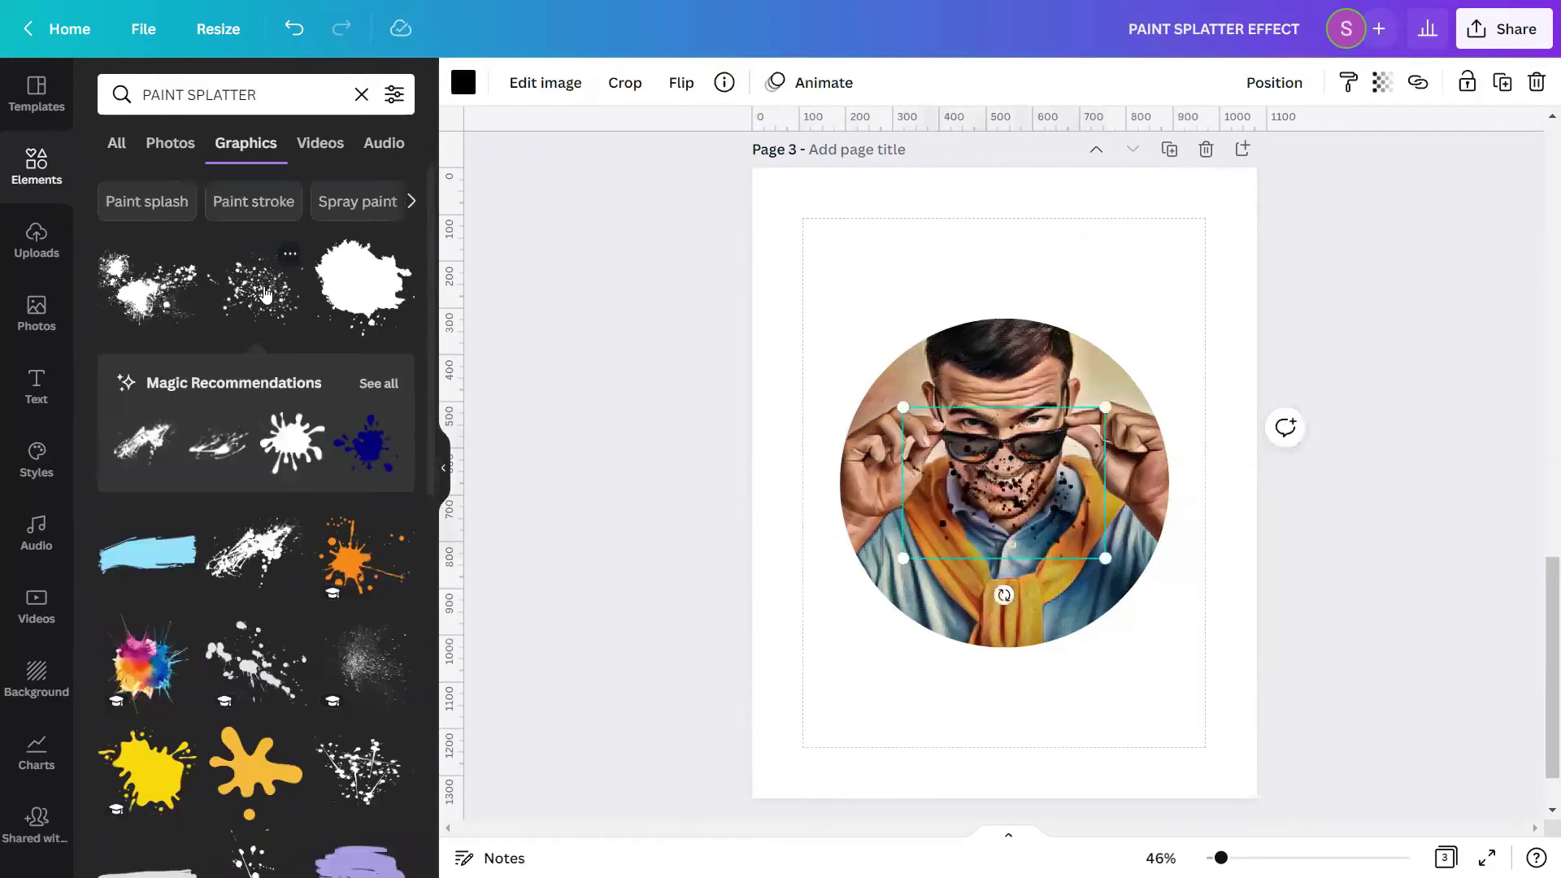
{"action": "left_click_drag", "start_coordinate": [982, 490], "coordinate": [770, 818]}
{"action": "left_click", "coordinate": [989, 722]}
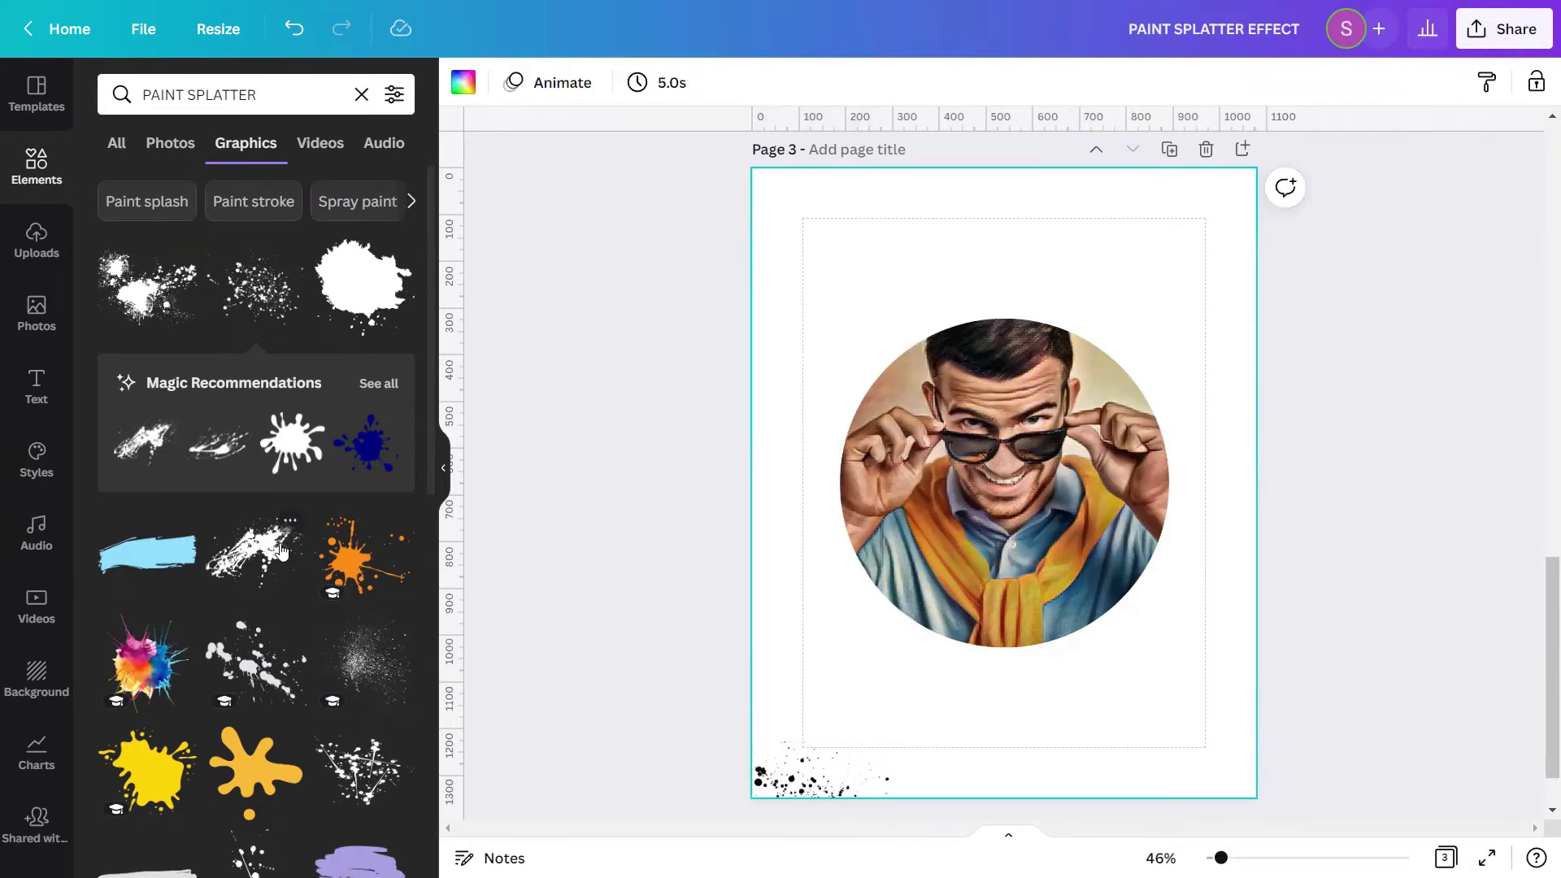
Step: Add the Red Paint Splash and move it to the page's bottom edge
{"action": "scroll", "coordinate": [280, 550], "scroll_direction": "down", "scroll_amount": 10}
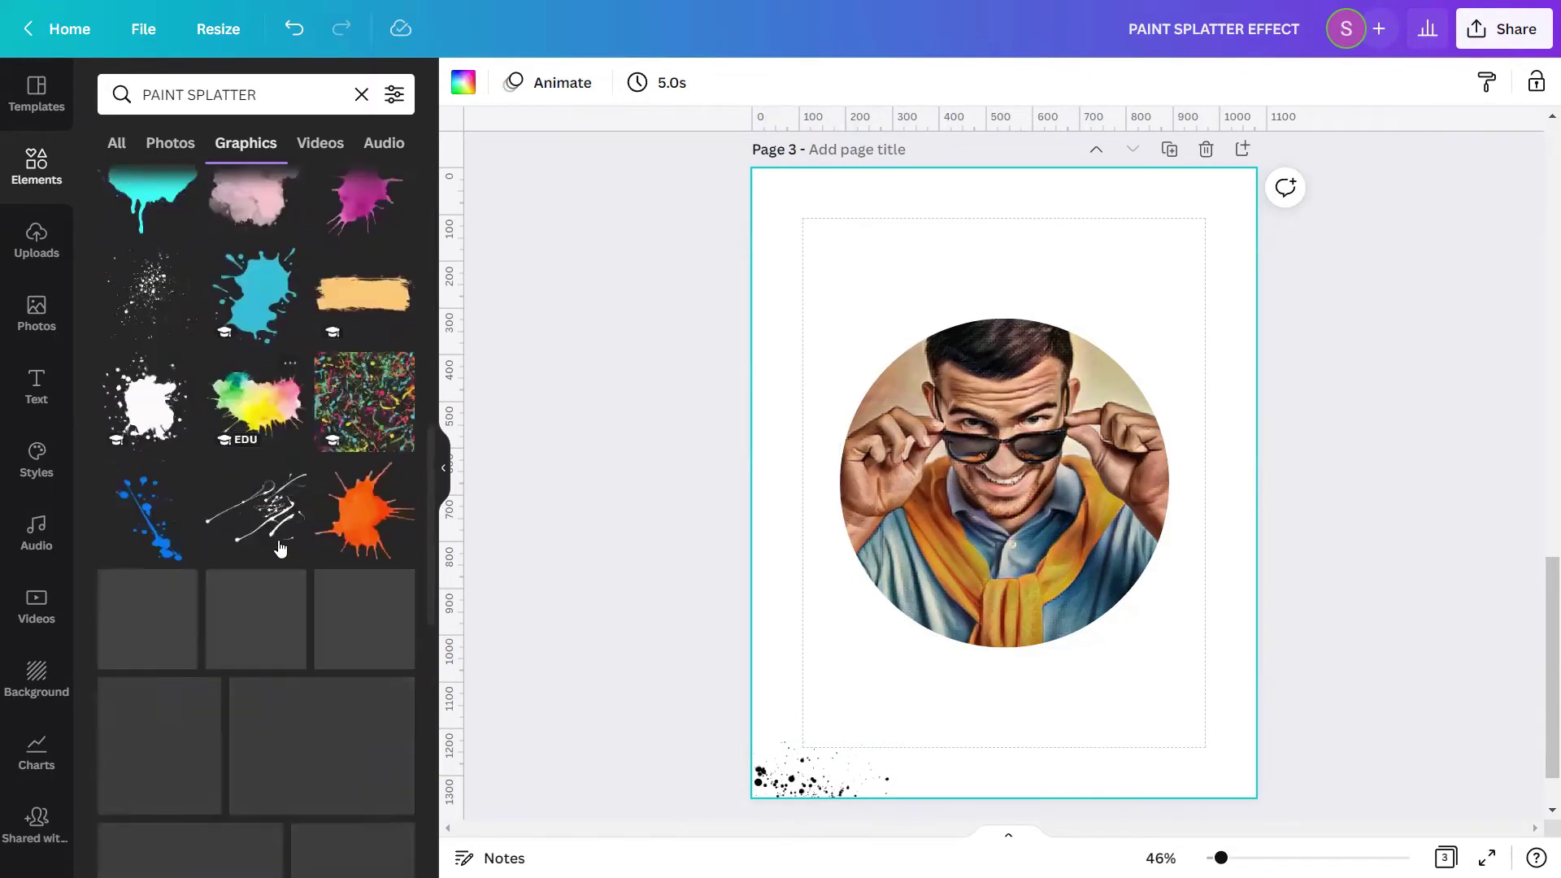
{"action": "scroll", "coordinate": [280, 551], "scroll_direction": "down", "scroll_amount": 4}
{"action": "scroll", "coordinate": [280, 551], "scroll_direction": "down", "scroll_amount": 10}
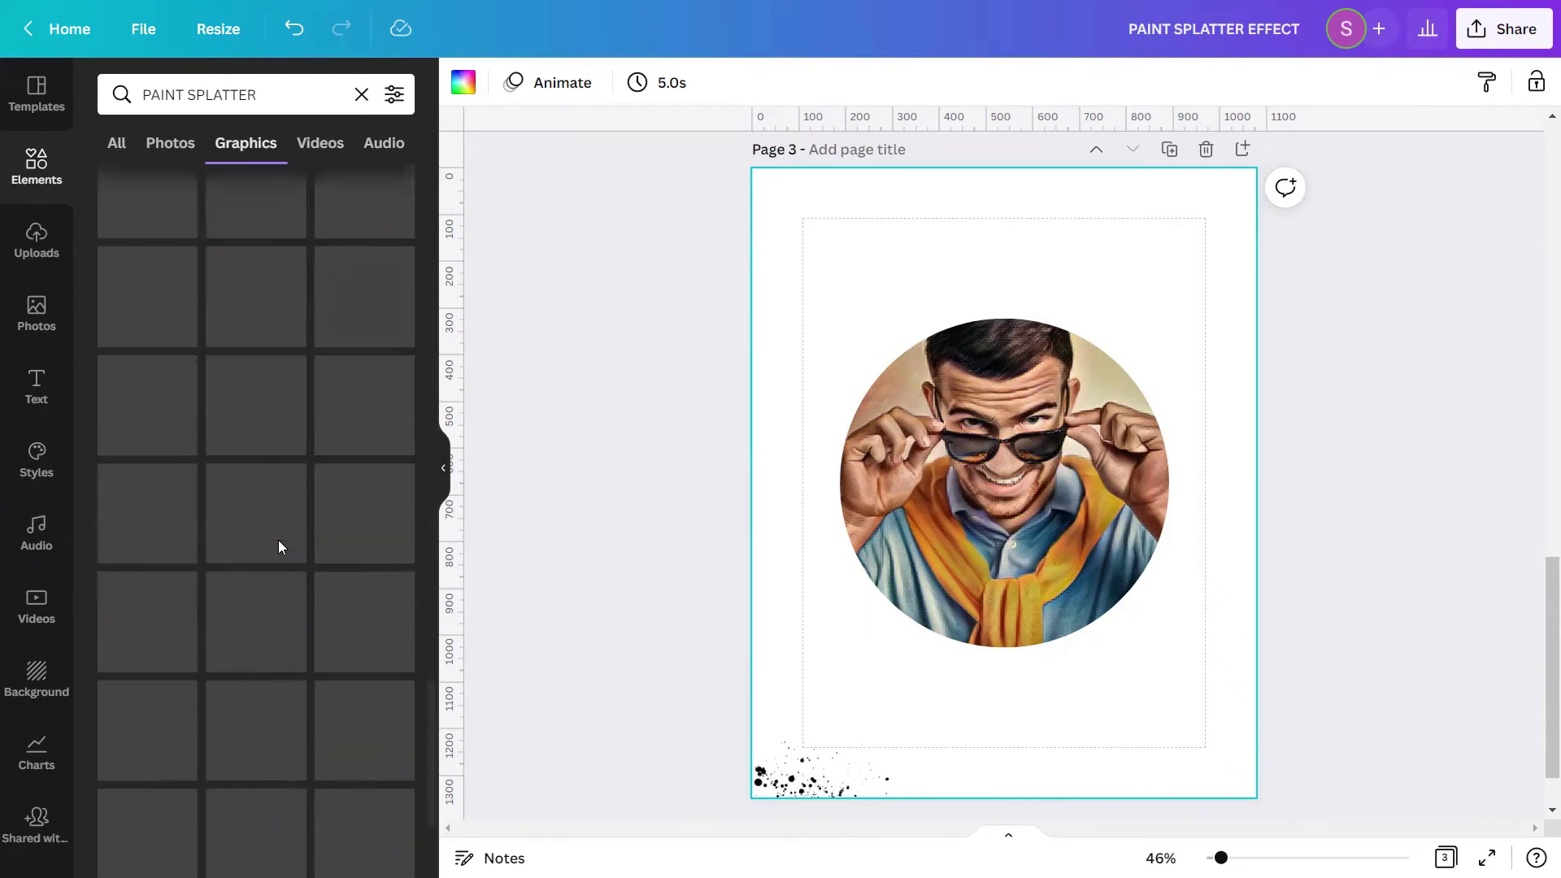
{"action": "scroll", "coordinate": [278, 540], "scroll_direction": "down", "scroll_amount": 6}
{"action": "scroll", "coordinate": [280, 549], "scroll_direction": "down", "scroll_amount": 4}
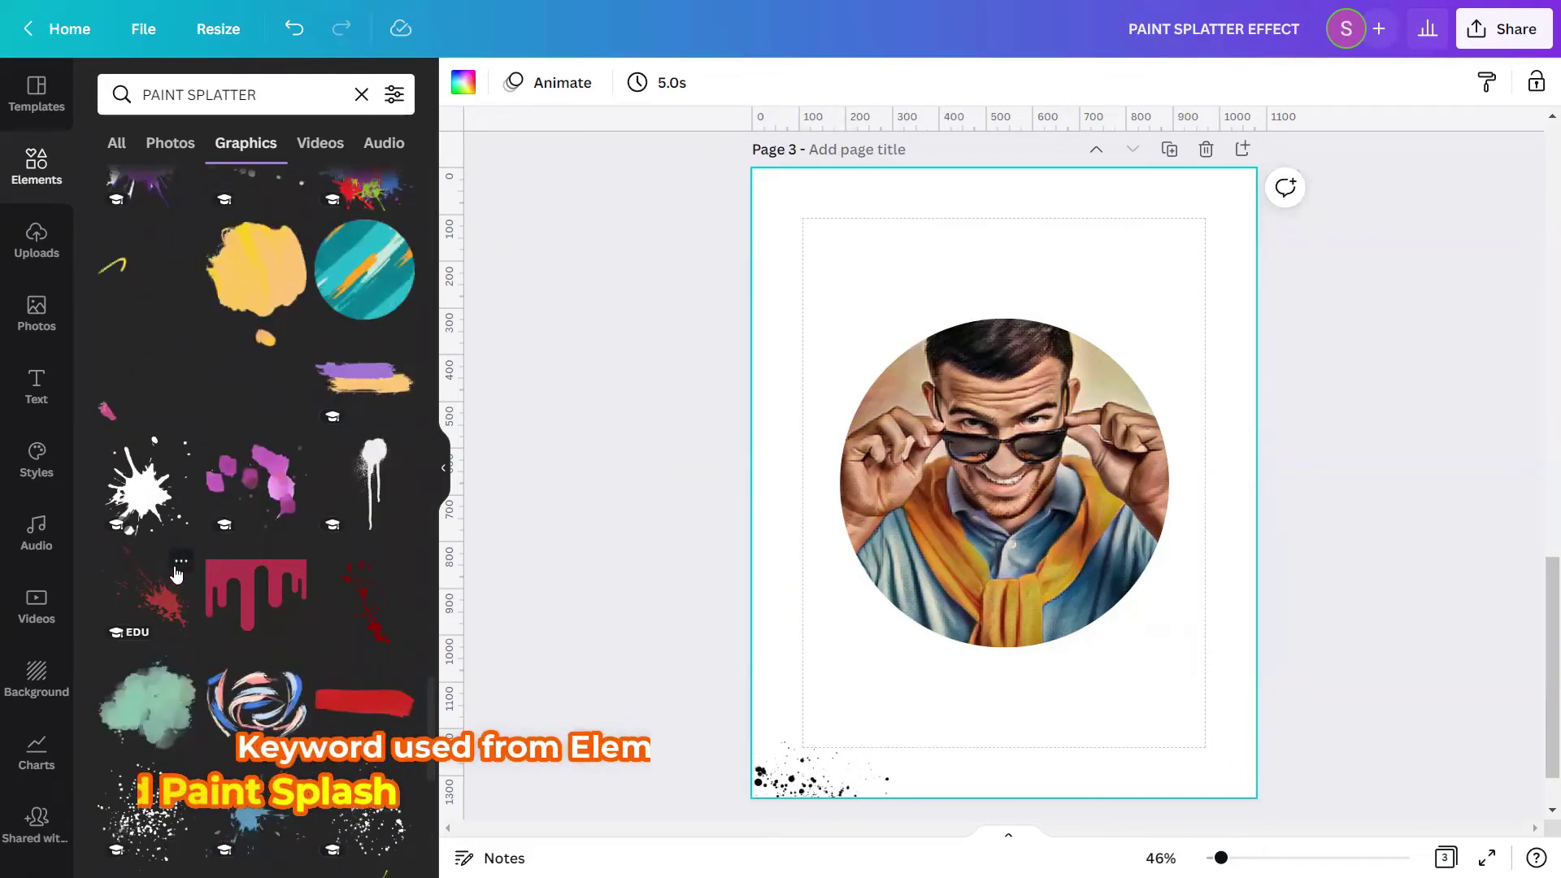
{"action": "left_click", "coordinate": [178, 567]}
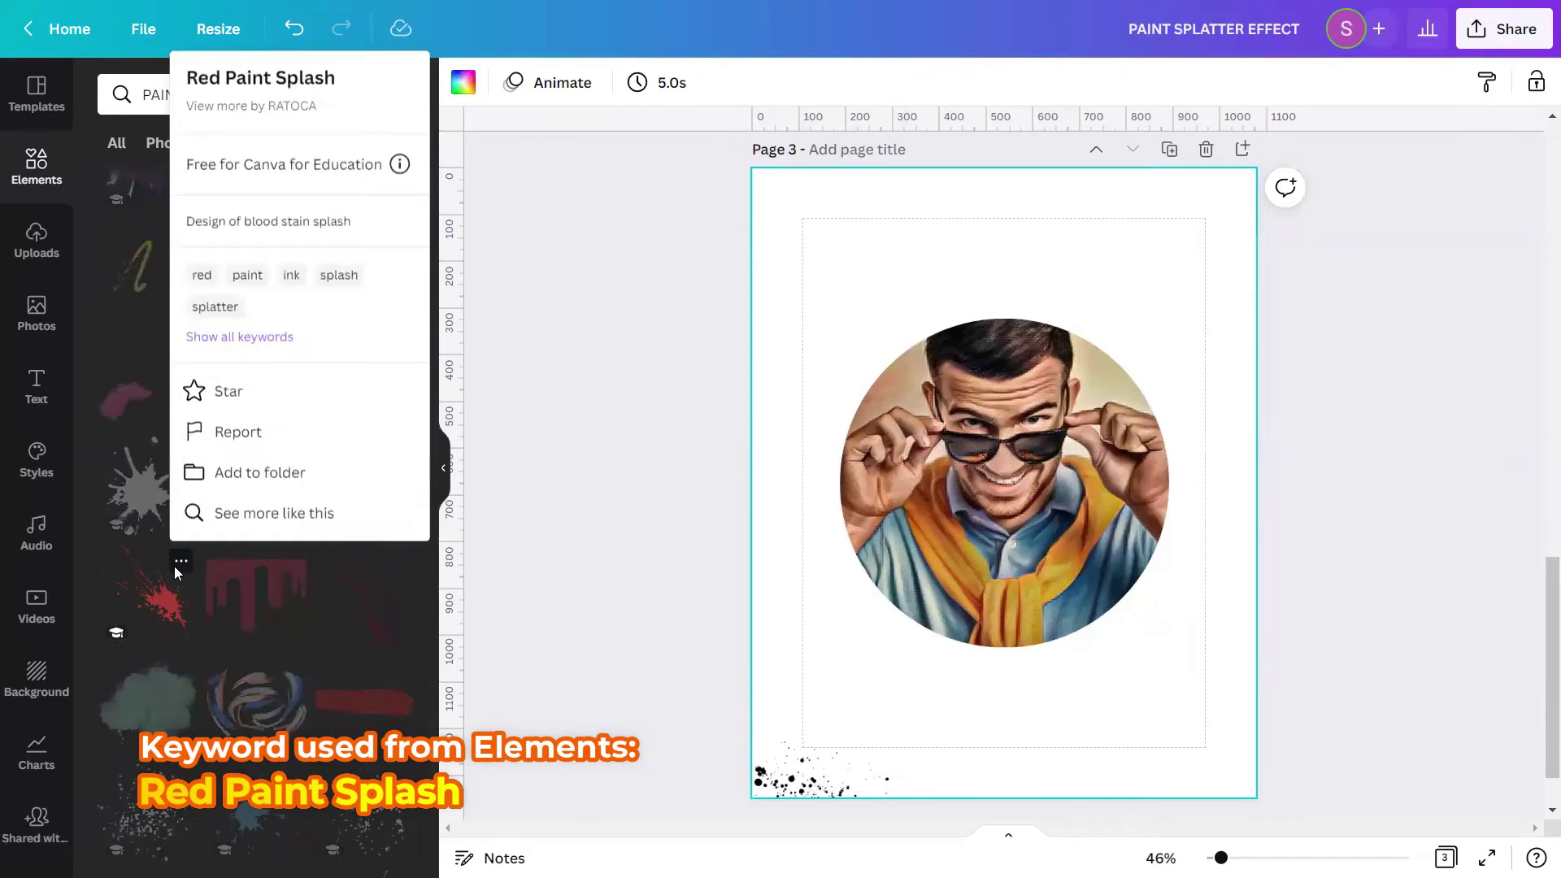
{"action": "left_click", "coordinate": [177, 567]}
{"action": "left_click", "coordinate": [160, 602]}
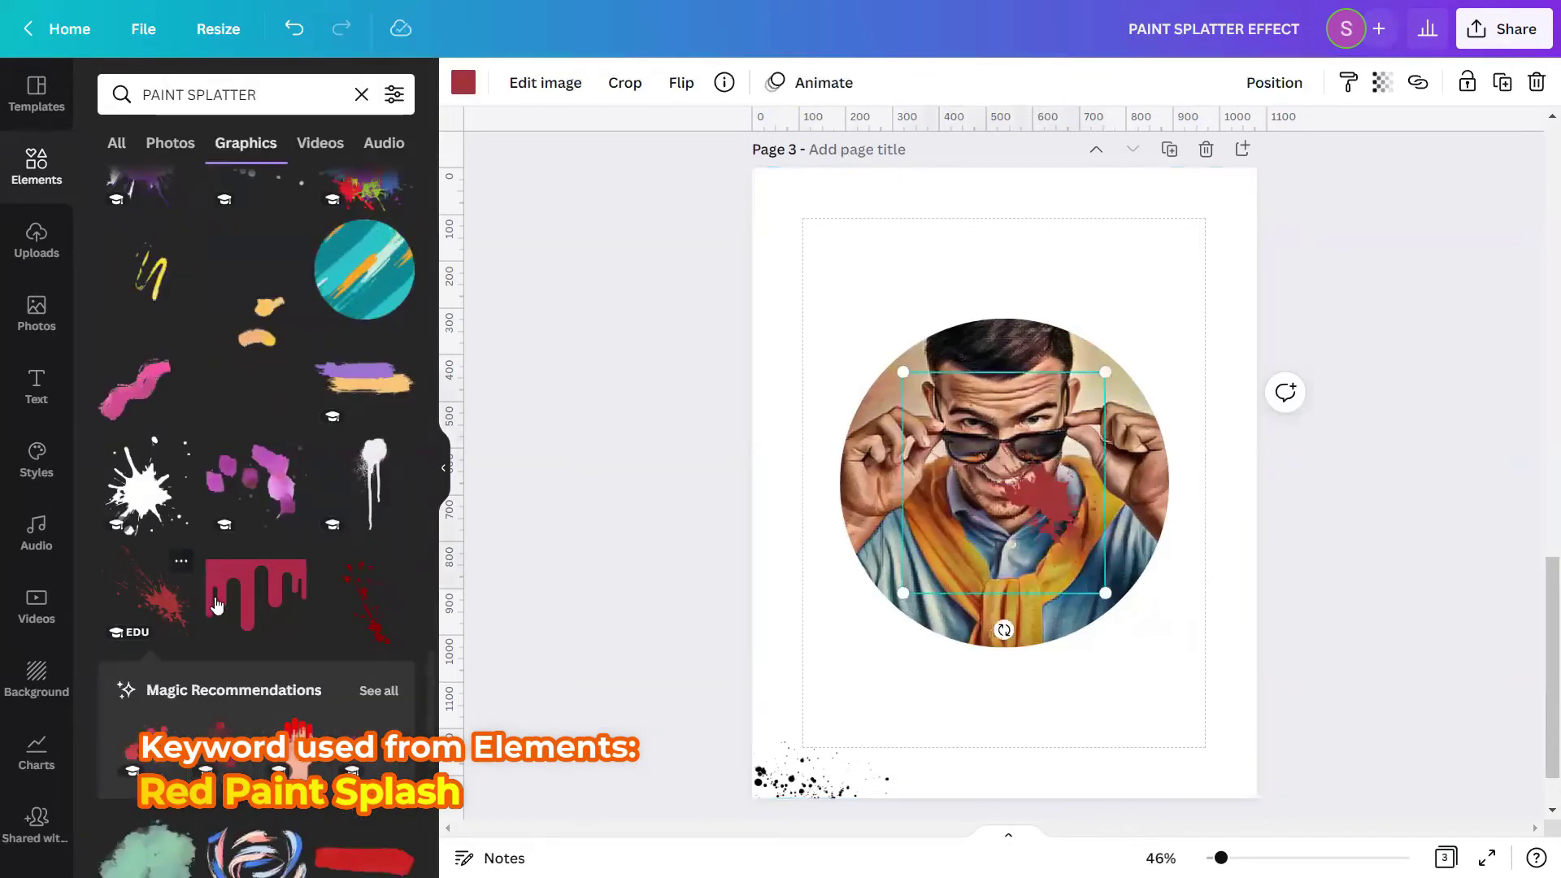
{"action": "left_click_drag", "start_coordinate": [1029, 593], "coordinate": [1010, 847]}
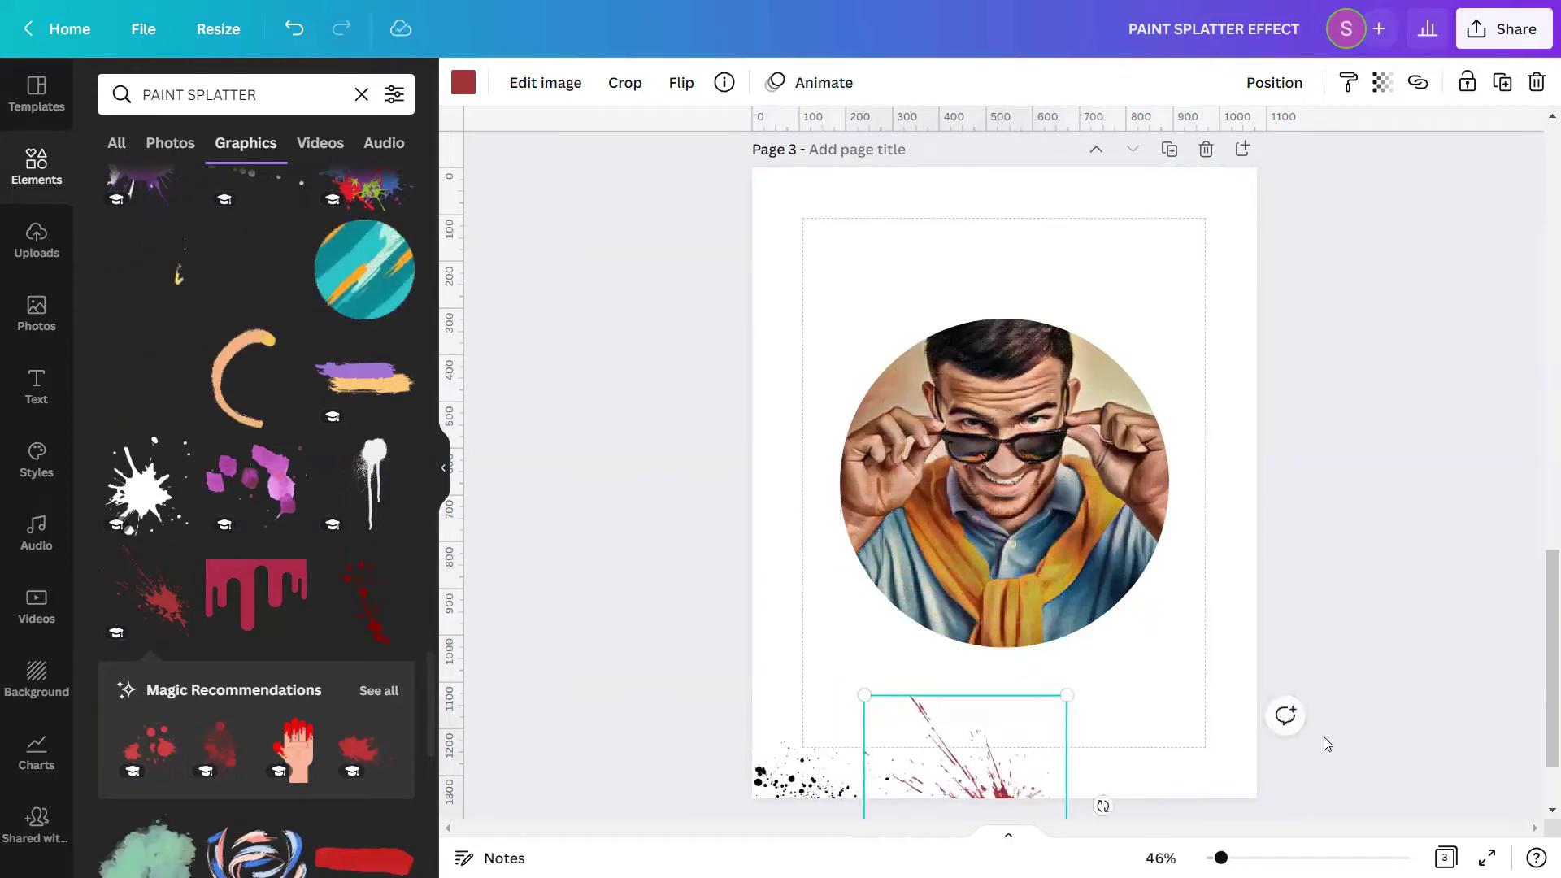
{"action": "left_click", "coordinate": [1220, 725]}
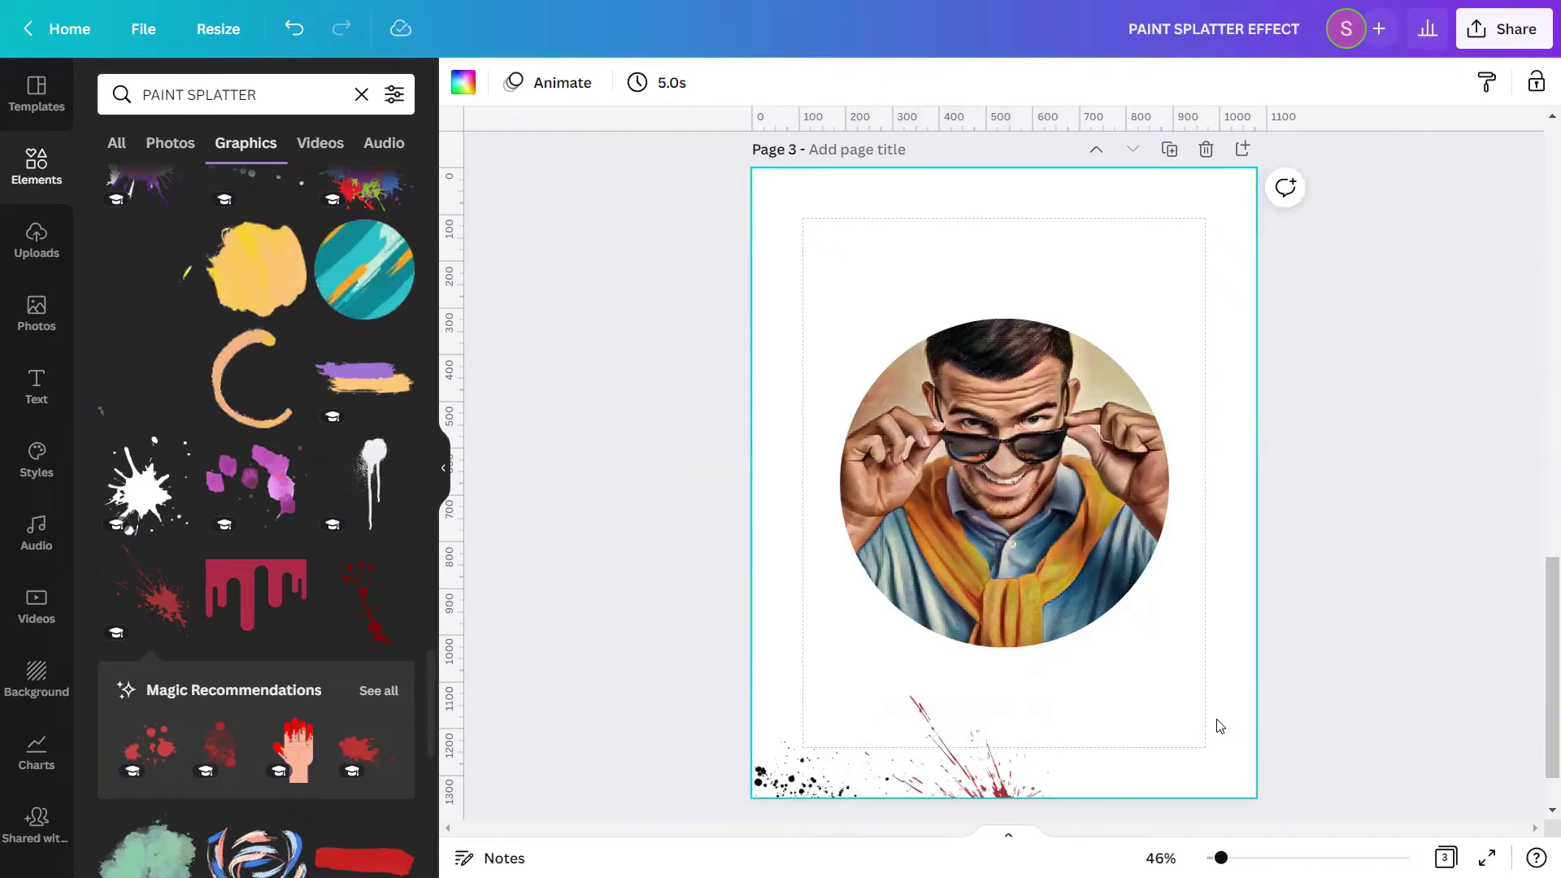
Step: Add the red Blood Splatter Background 2708 graphic from Starred items to Page 3
{"action": "scroll", "coordinate": [228, 576], "scroll_direction": "down", "scroll_amount": 10}
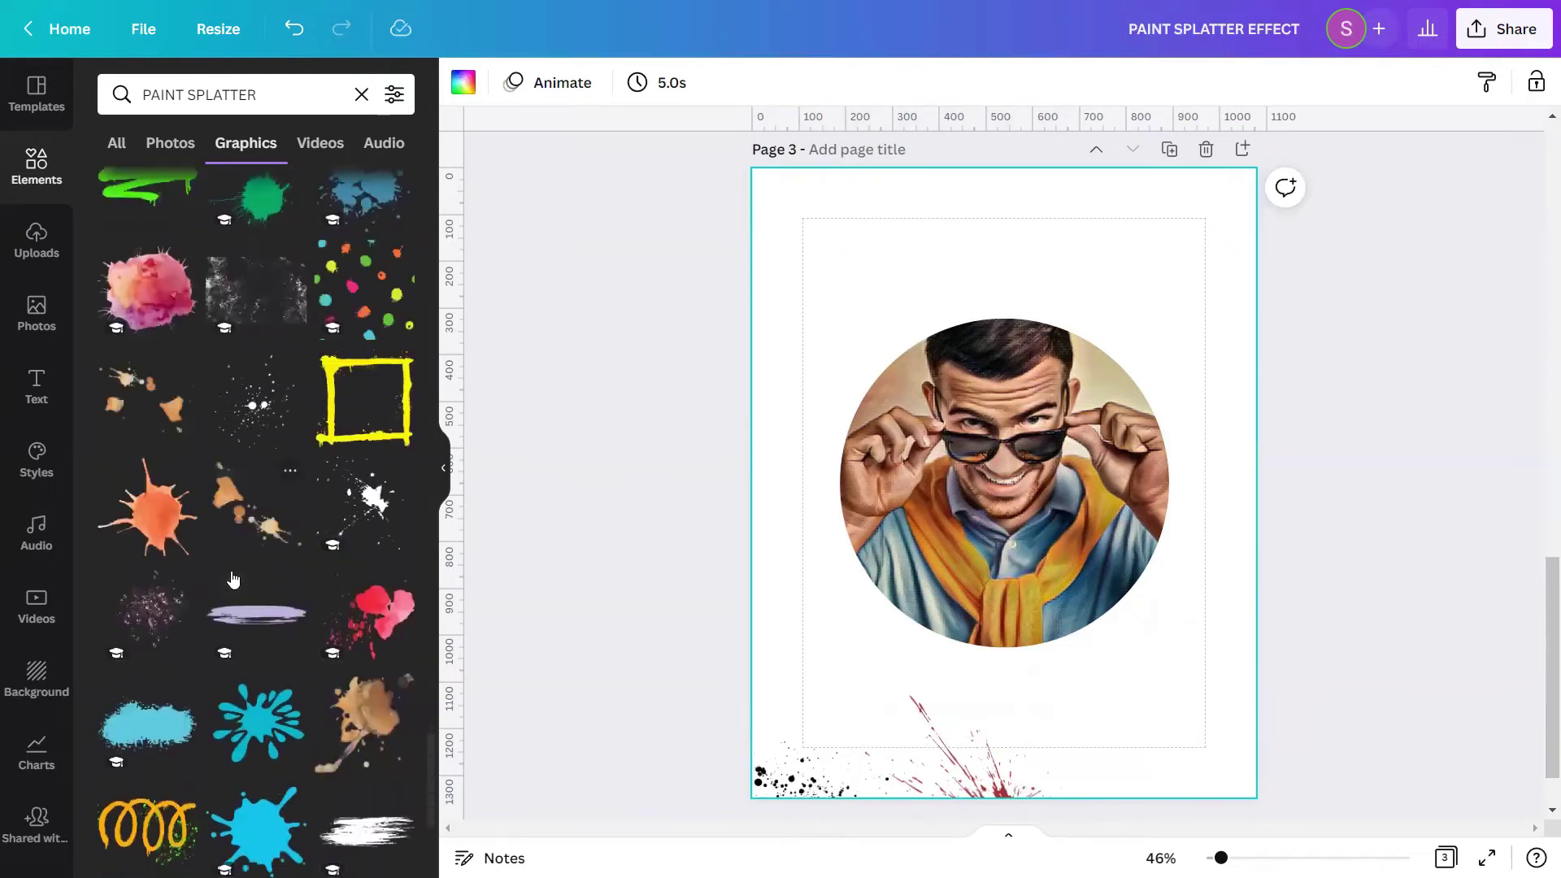
{"action": "scroll", "coordinate": [234, 579], "scroll_direction": "down", "scroll_amount": 1}
{"action": "scroll", "coordinate": [232, 577], "scroll_direction": "down", "scroll_amount": 12}
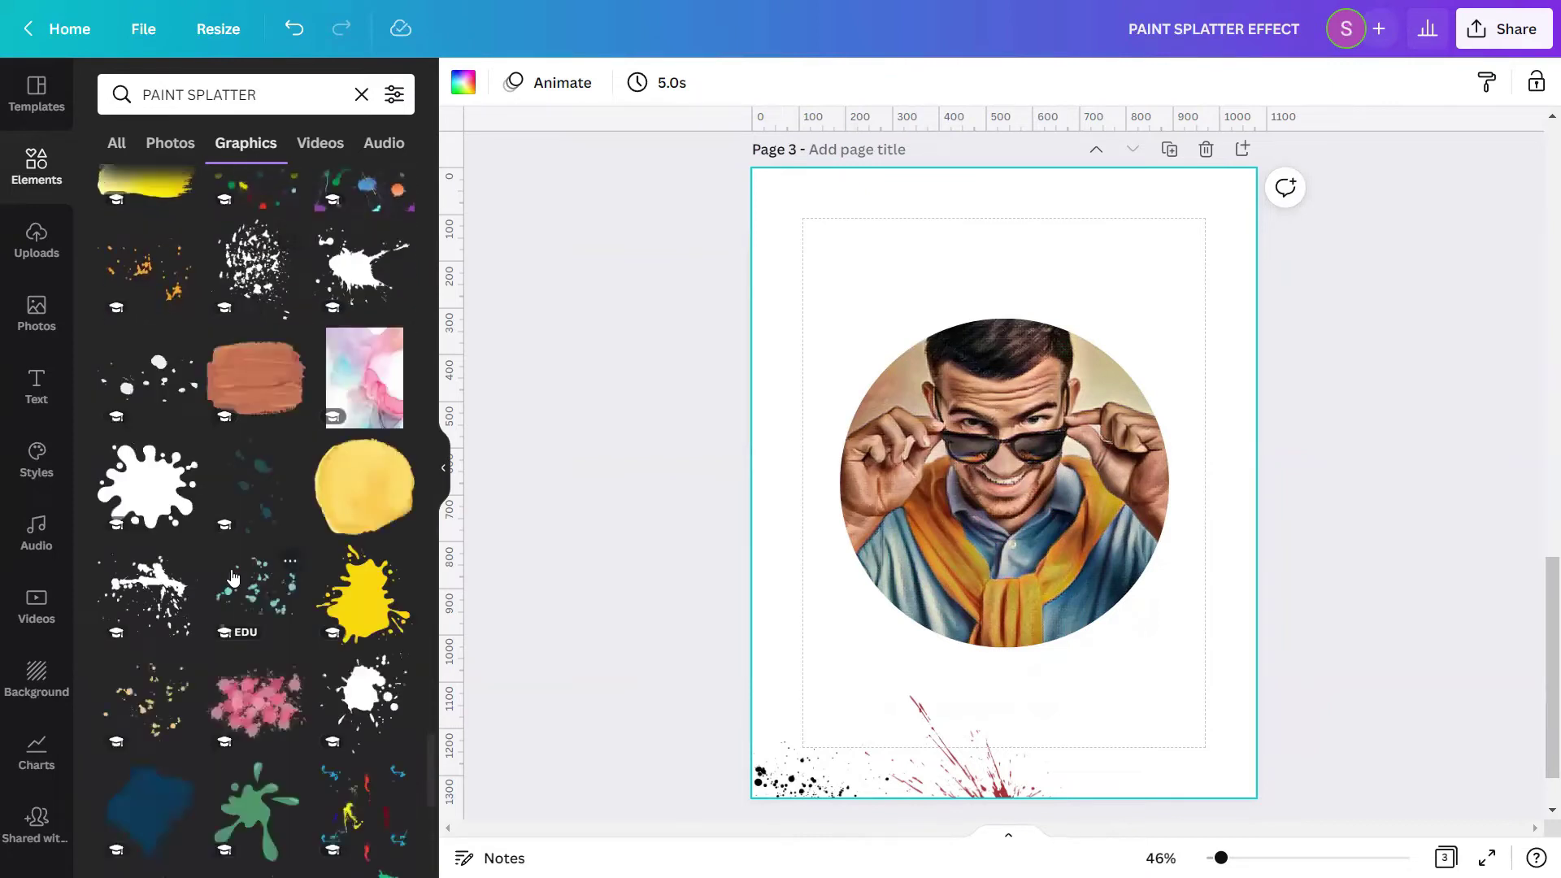
{"action": "scroll", "coordinate": [231, 569], "scroll_direction": "down", "scroll_amount": 6}
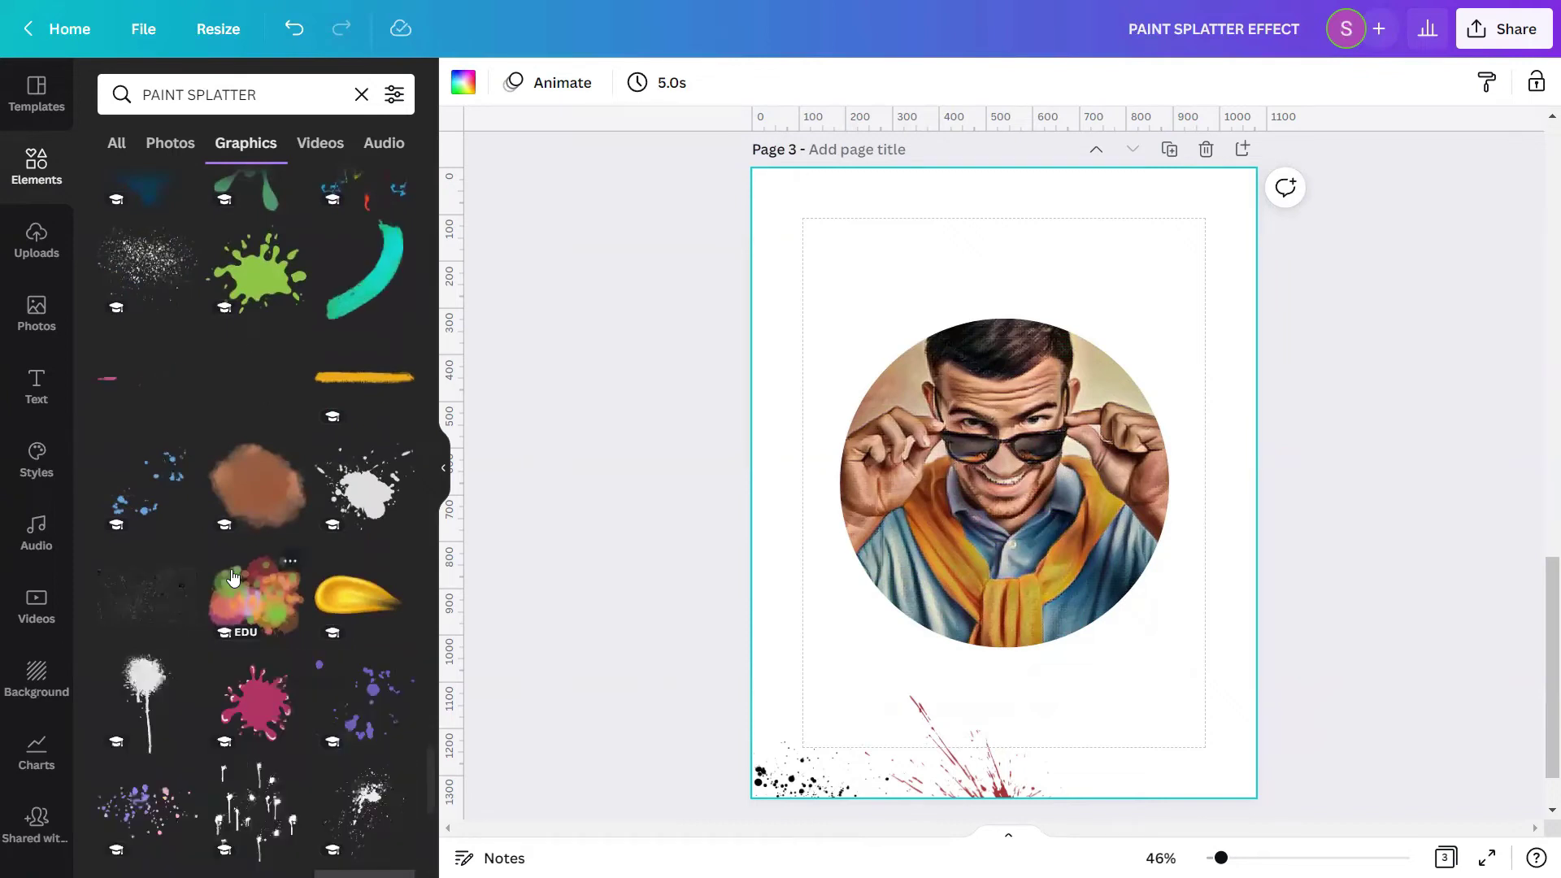
{"action": "scroll", "coordinate": [230, 576], "scroll_direction": "down", "scroll_amount": 3}
{"action": "scroll", "coordinate": [242, 569], "scroll_direction": "down", "scroll_amount": 3}
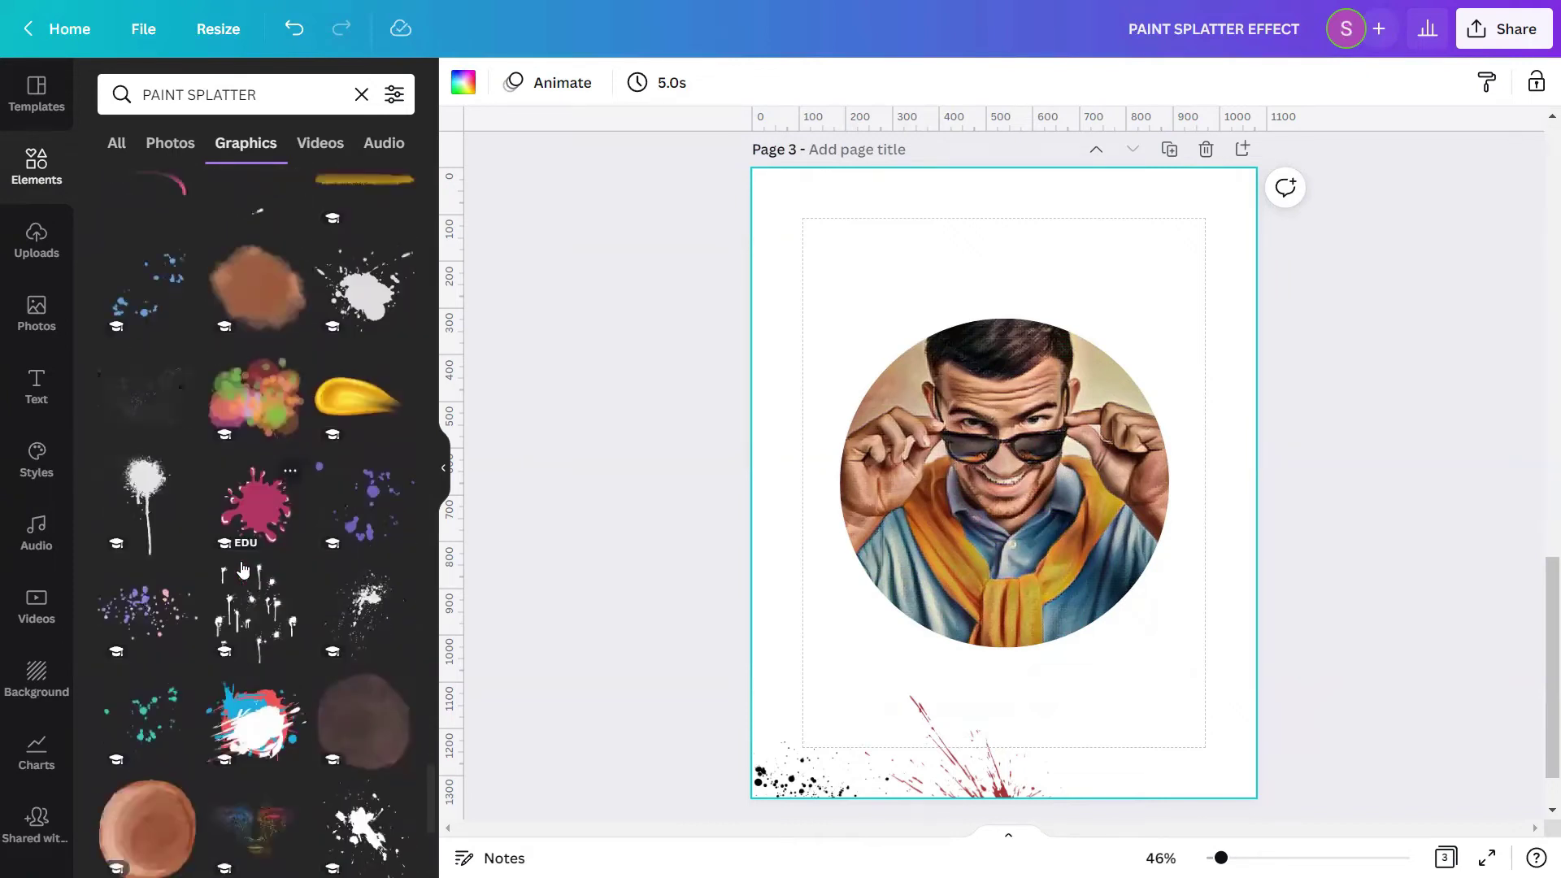
{"action": "scroll", "coordinate": [242, 567], "scroll_direction": "down", "scroll_amount": 4}
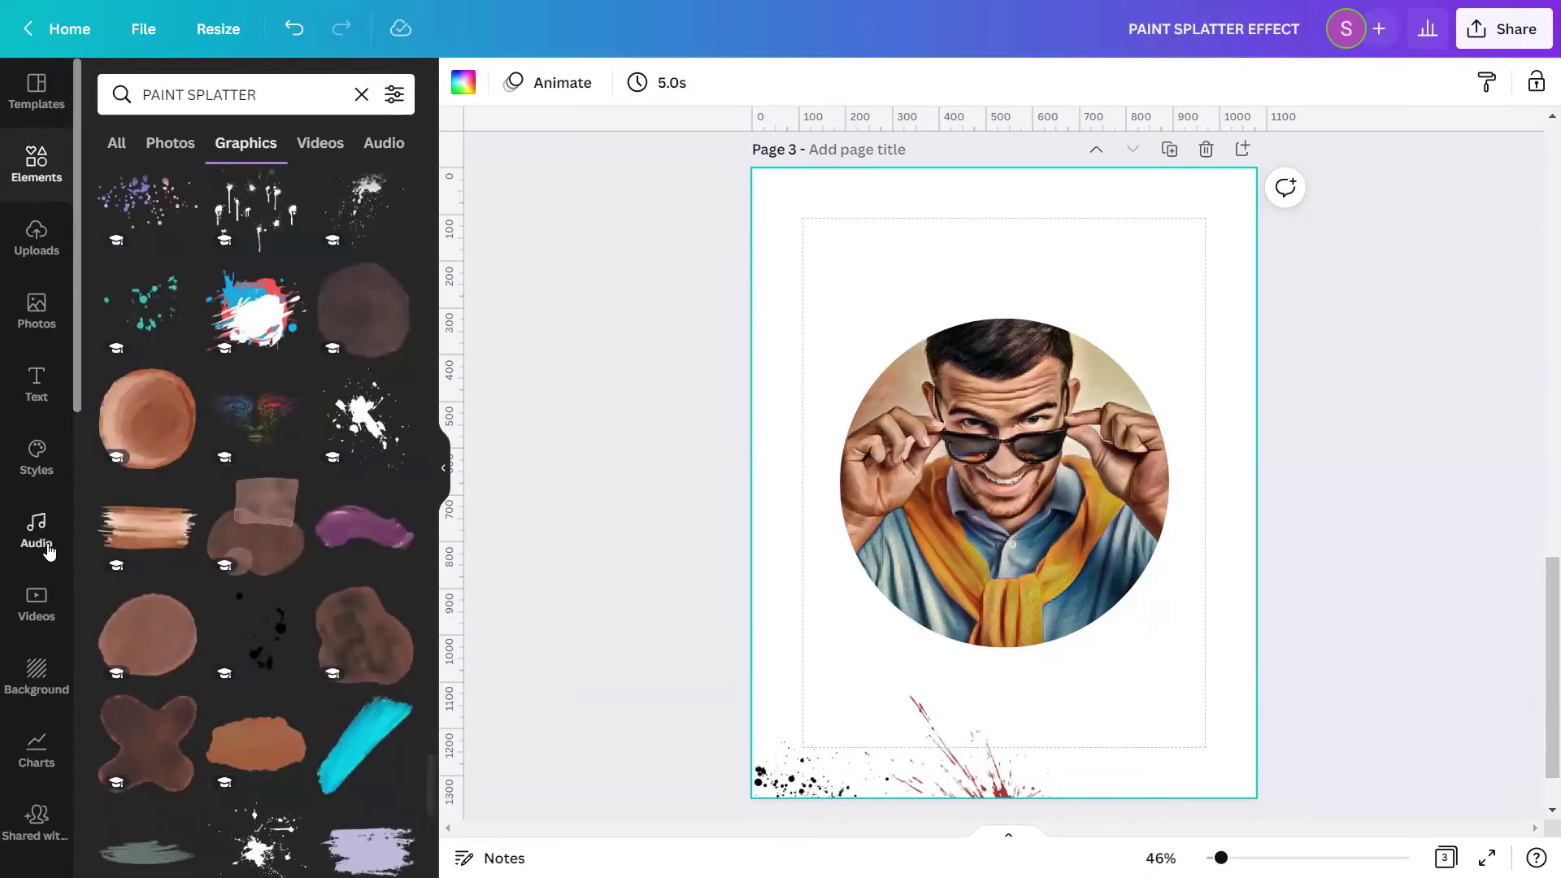
{"action": "scroll", "coordinate": [47, 551], "scroll_direction": "down", "scroll_amount": 3}
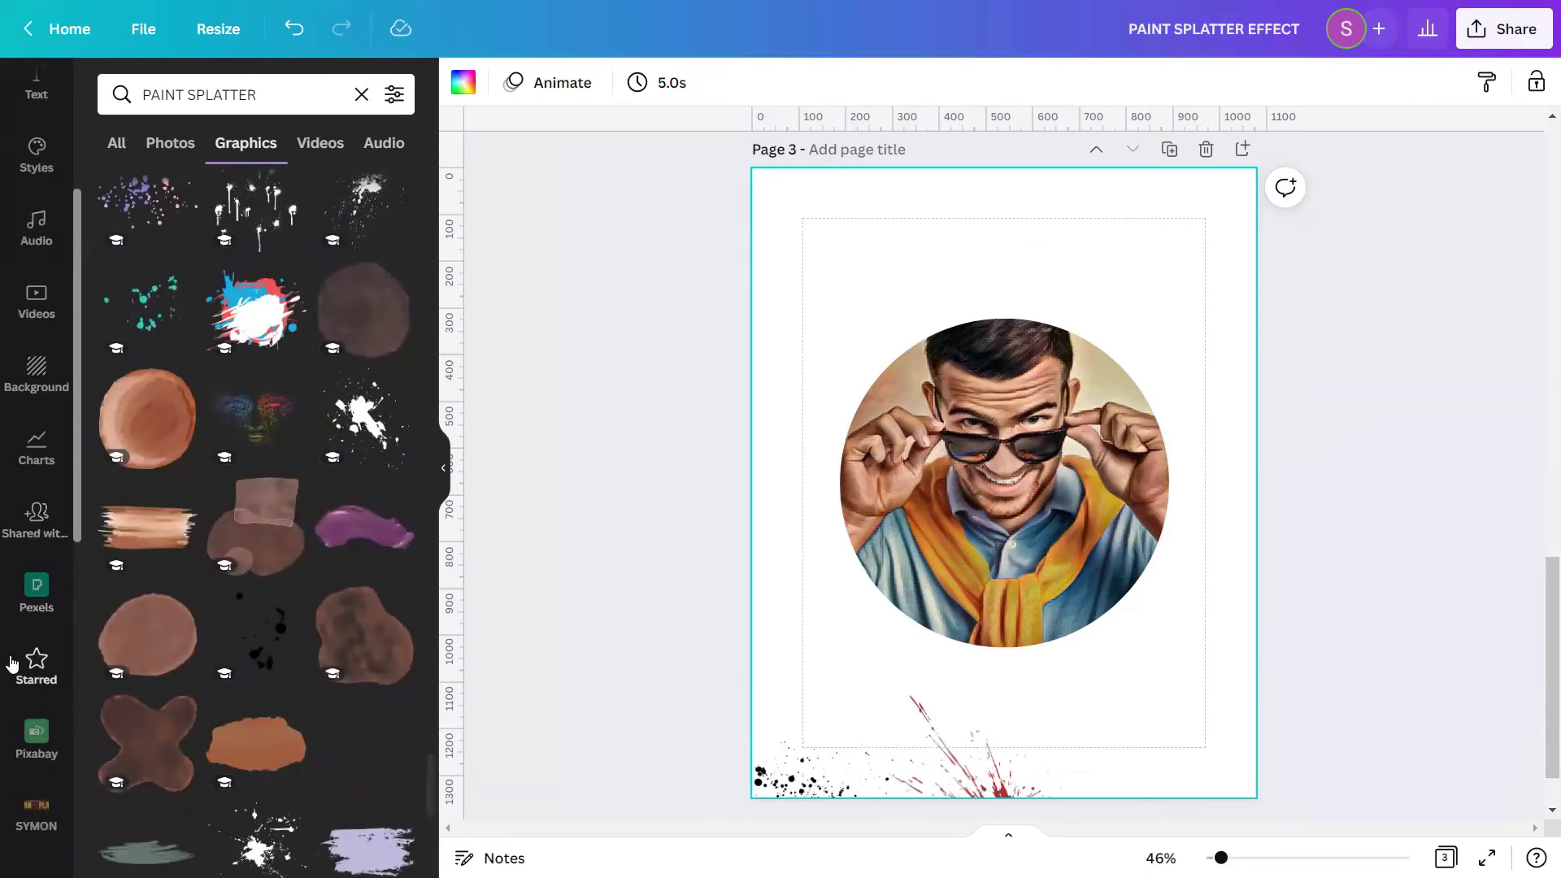
{"action": "left_click", "coordinate": [36, 664]}
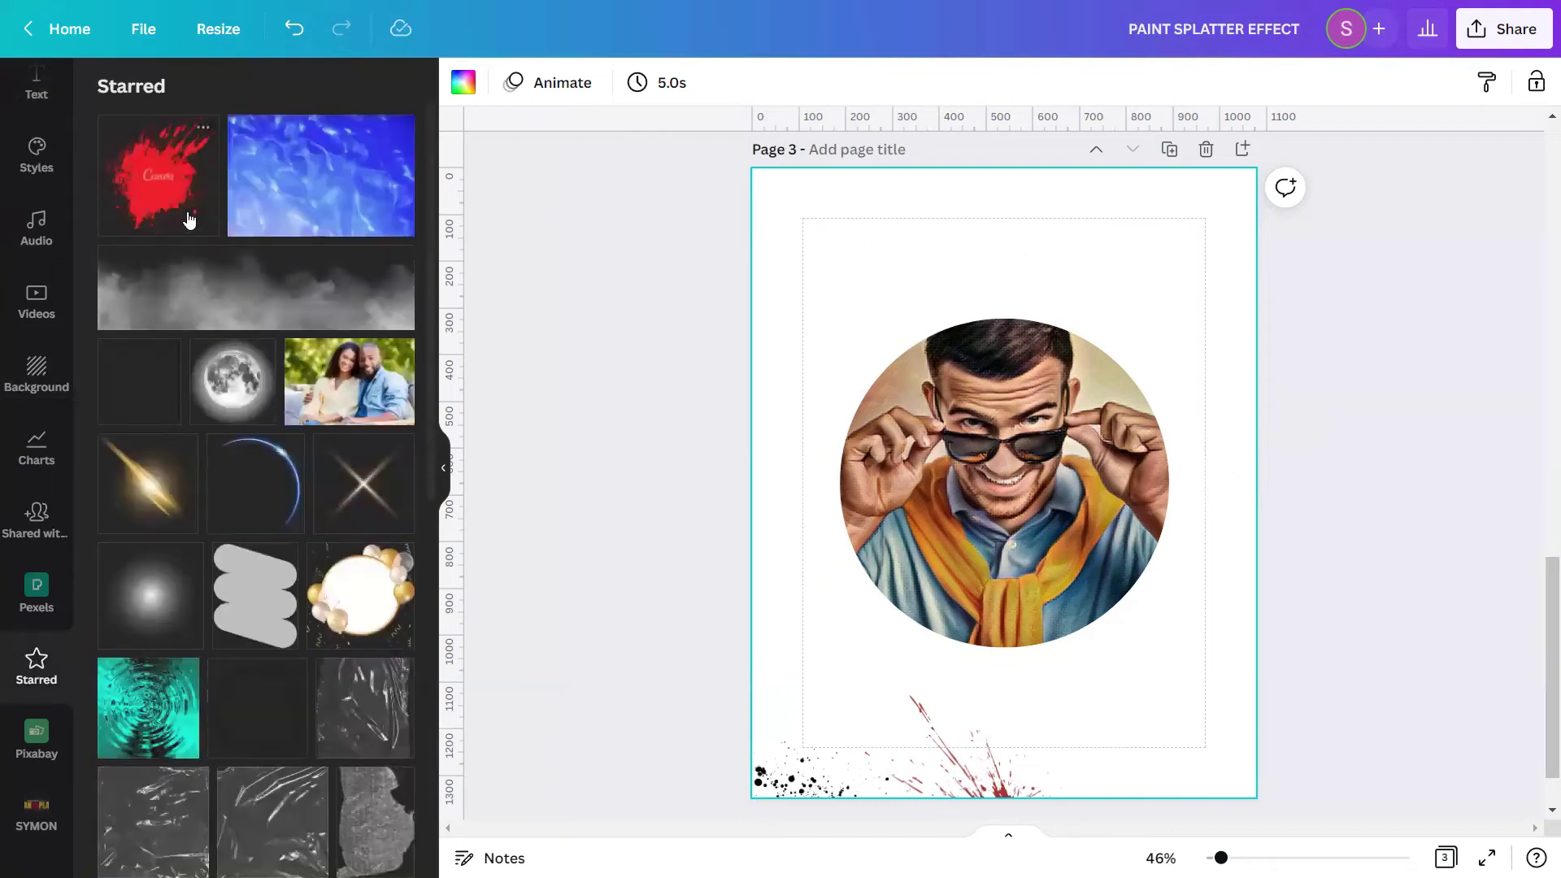
{"action": "left_click", "coordinate": [189, 204]}
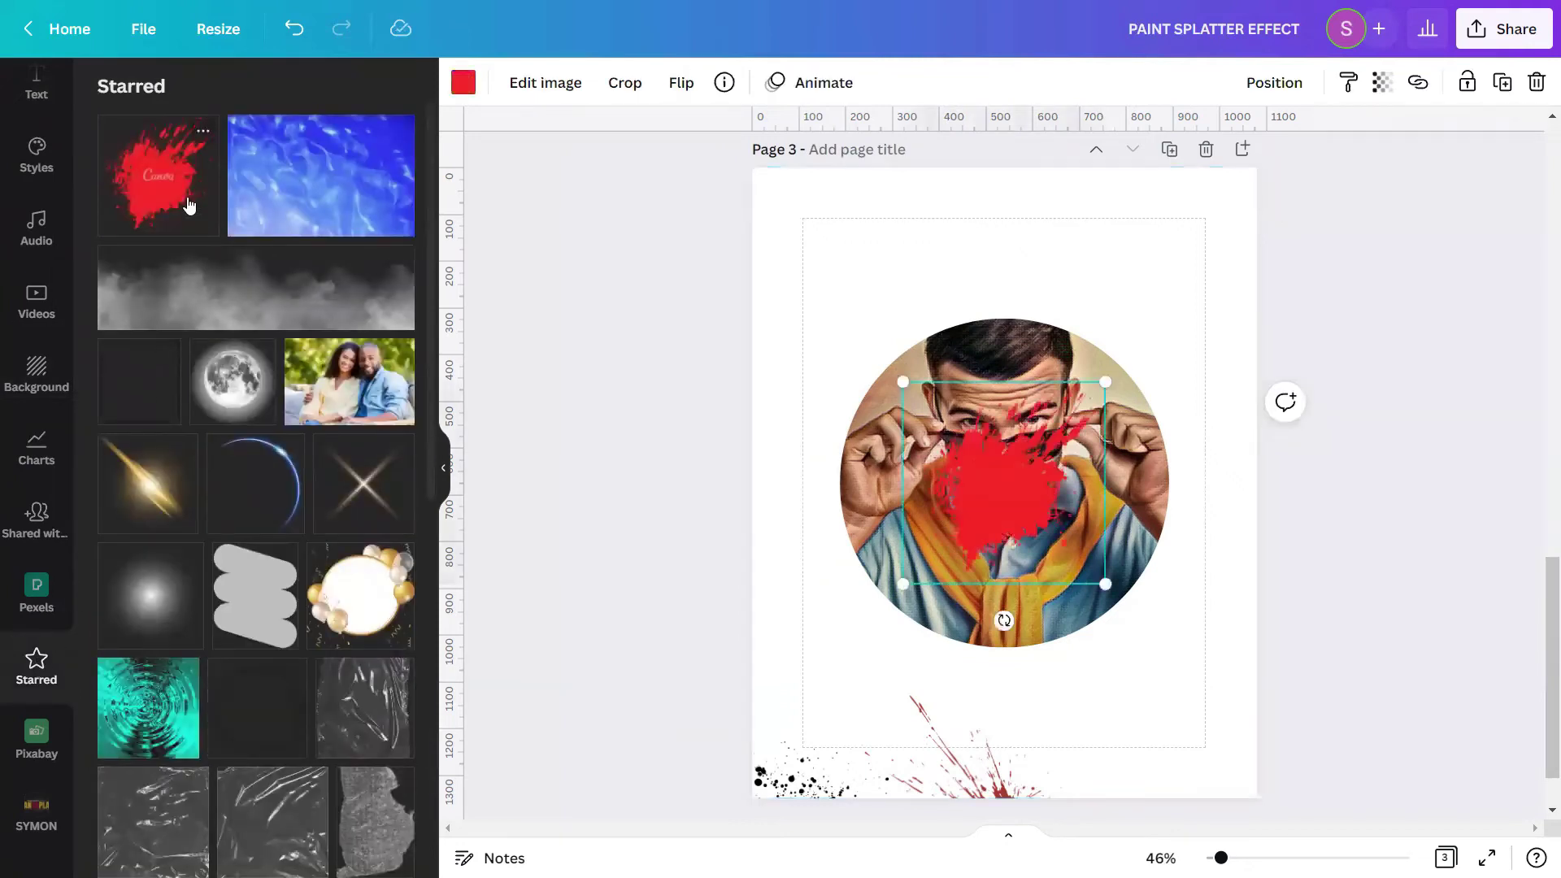
Step: Move the red splatter to Page 3's bottom-right corner
{"action": "left_click", "coordinate": [202, 139]}
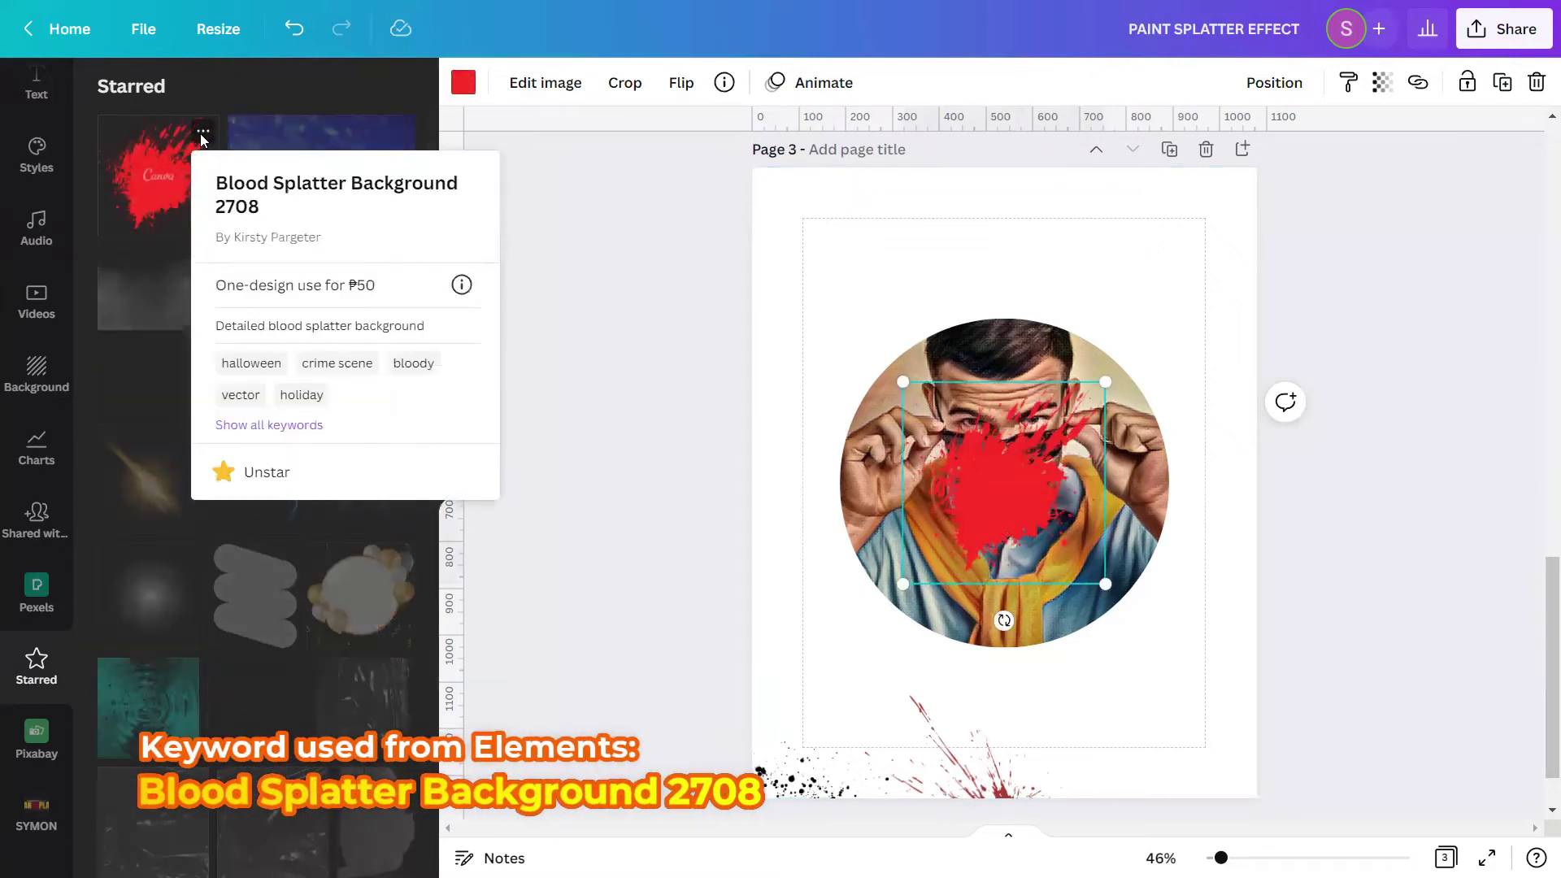
{"action": "left_click", "coordinate": [511, 553]}
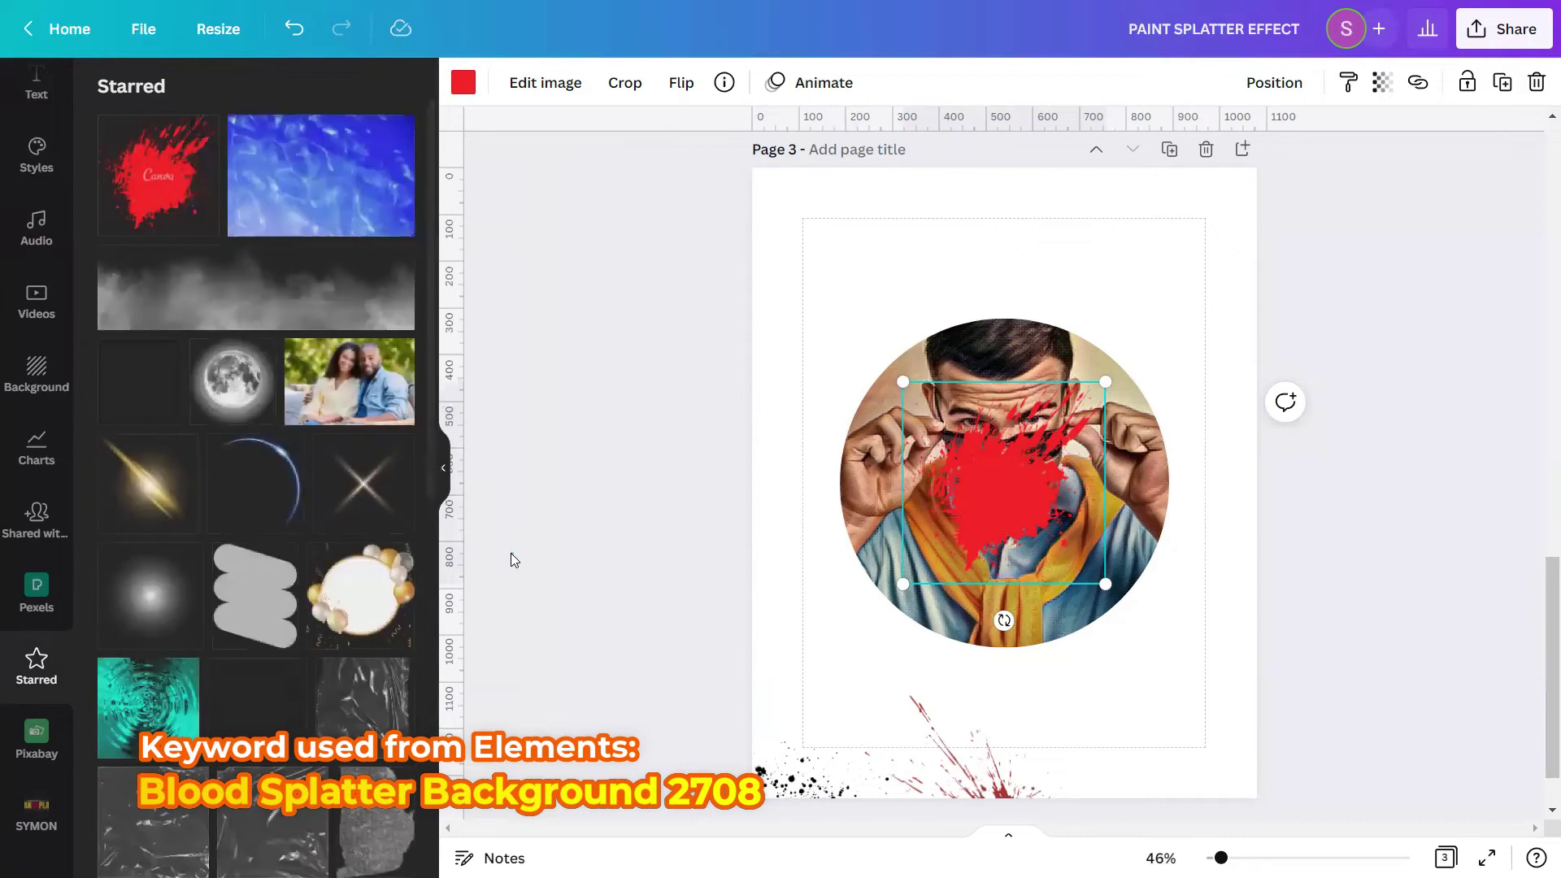
{"action": "left_click", "coordinate": [510, 556]}
{"action": "left_click", "coordinate": [447, 478]}
{"action": "left_click_drag", "start_coordinate": [810, 529], "coordinate": [972, 813]}
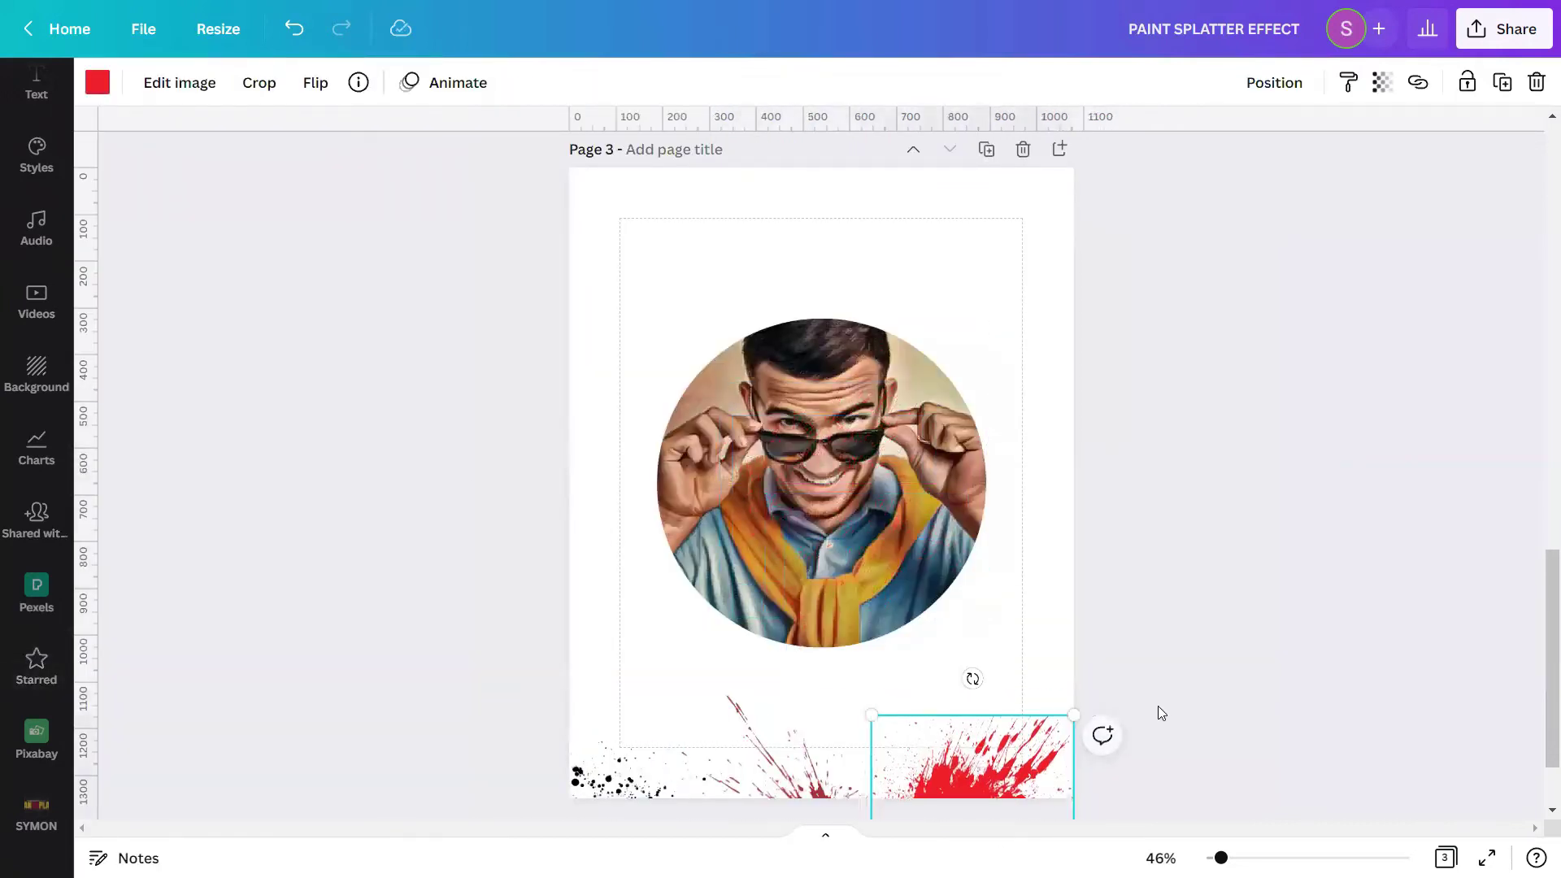
Step: Shrink the red splatter to 319x319 over the portrait's upper-left and rotate it to -39°
{"action": "left_click", "coordinate": [1192, 701]}
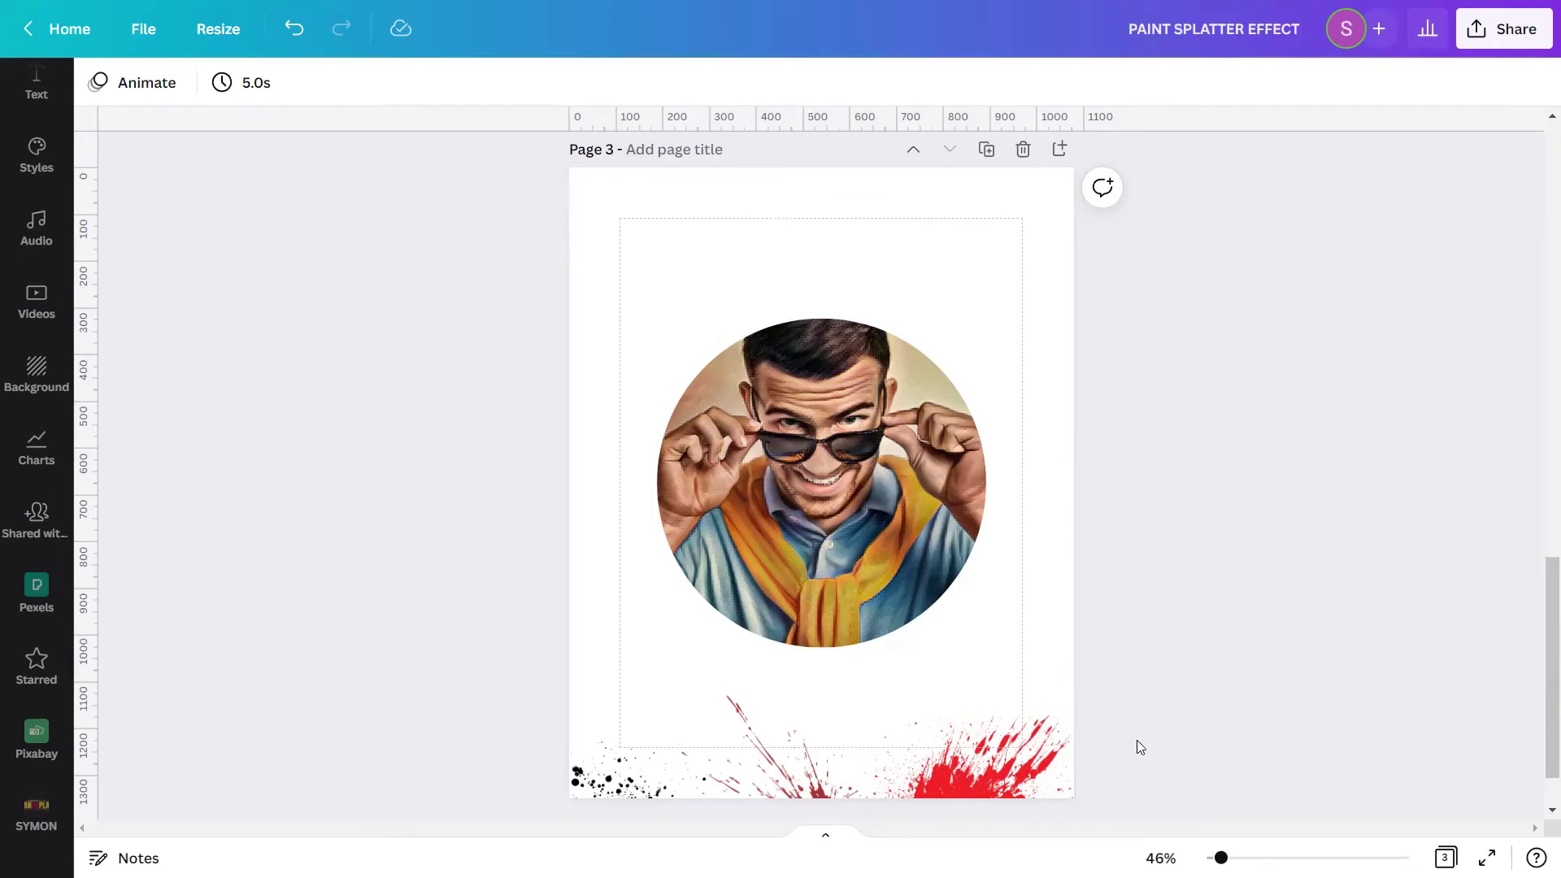
{"action": "left_click_drag", "start_coordinate": [1065, 764], "coordinate": [970, 649]}
{"action": "left_click_drag", "start_coordinate": [901, 714], "coordinate": [716, 338]}
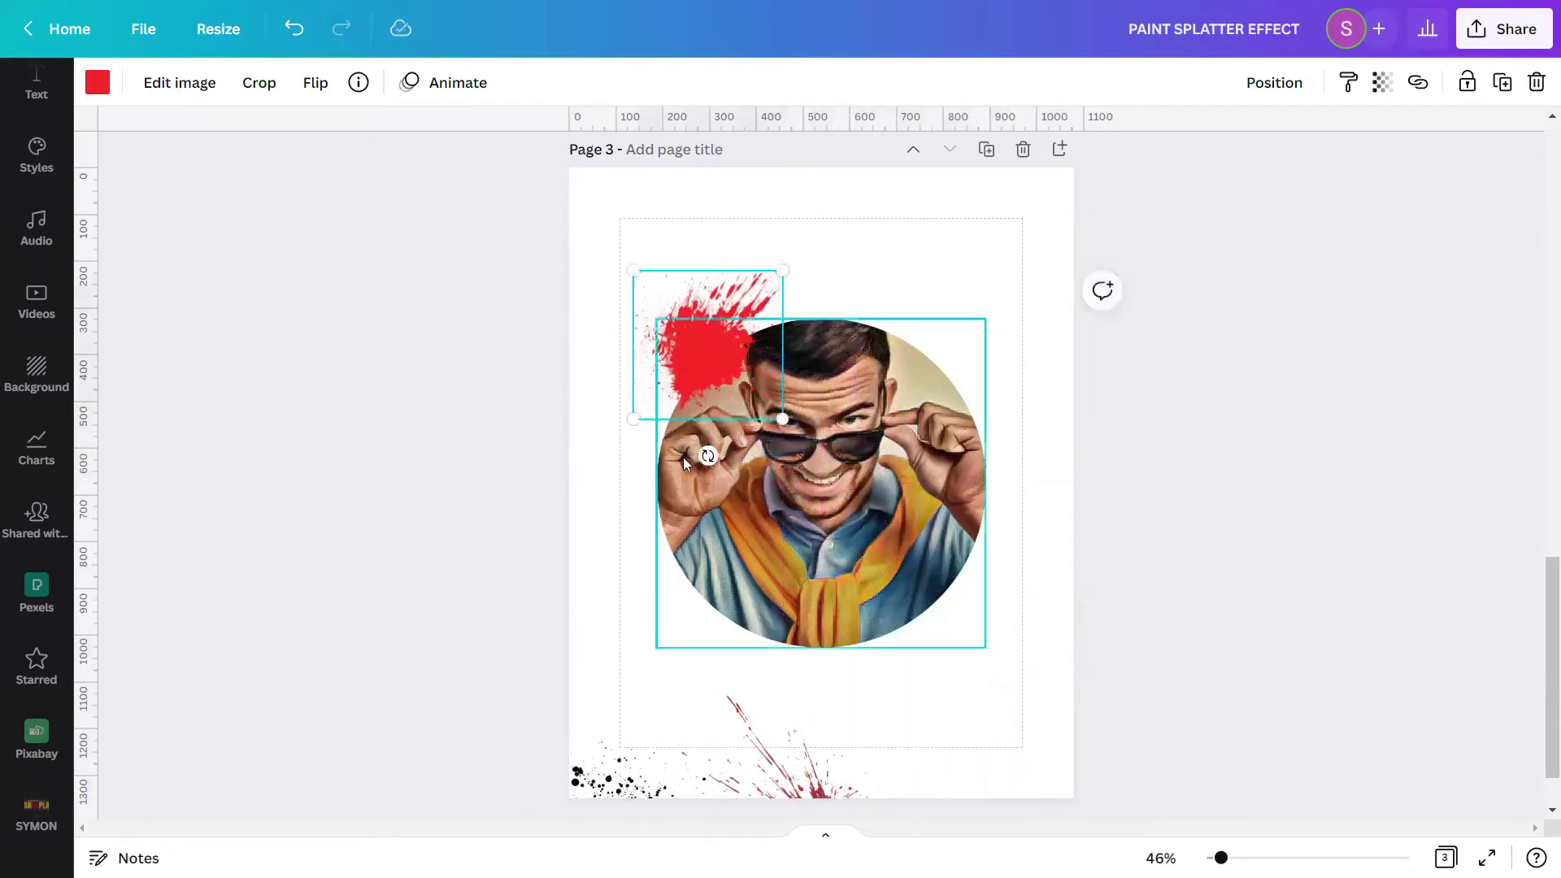
{"action": "left_click_drag", "start_coordinate": [707, 445], "coordinate": [830, 430]}
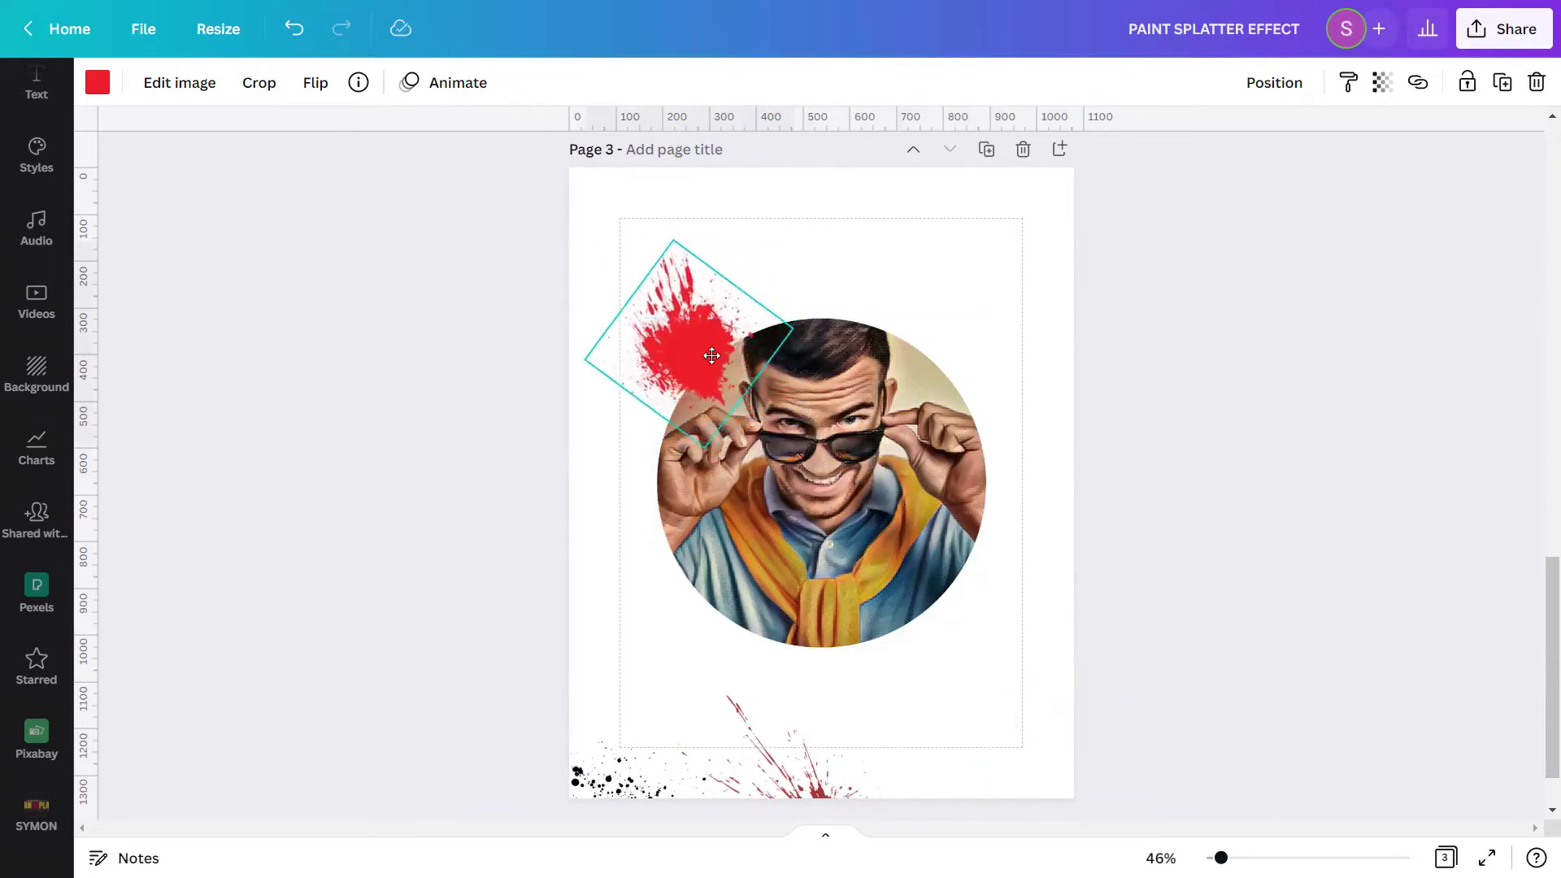
{"action": "left_click", "coordinate": [711, 357]}
{"action": "left_click", "coordinate": [99, 83]}
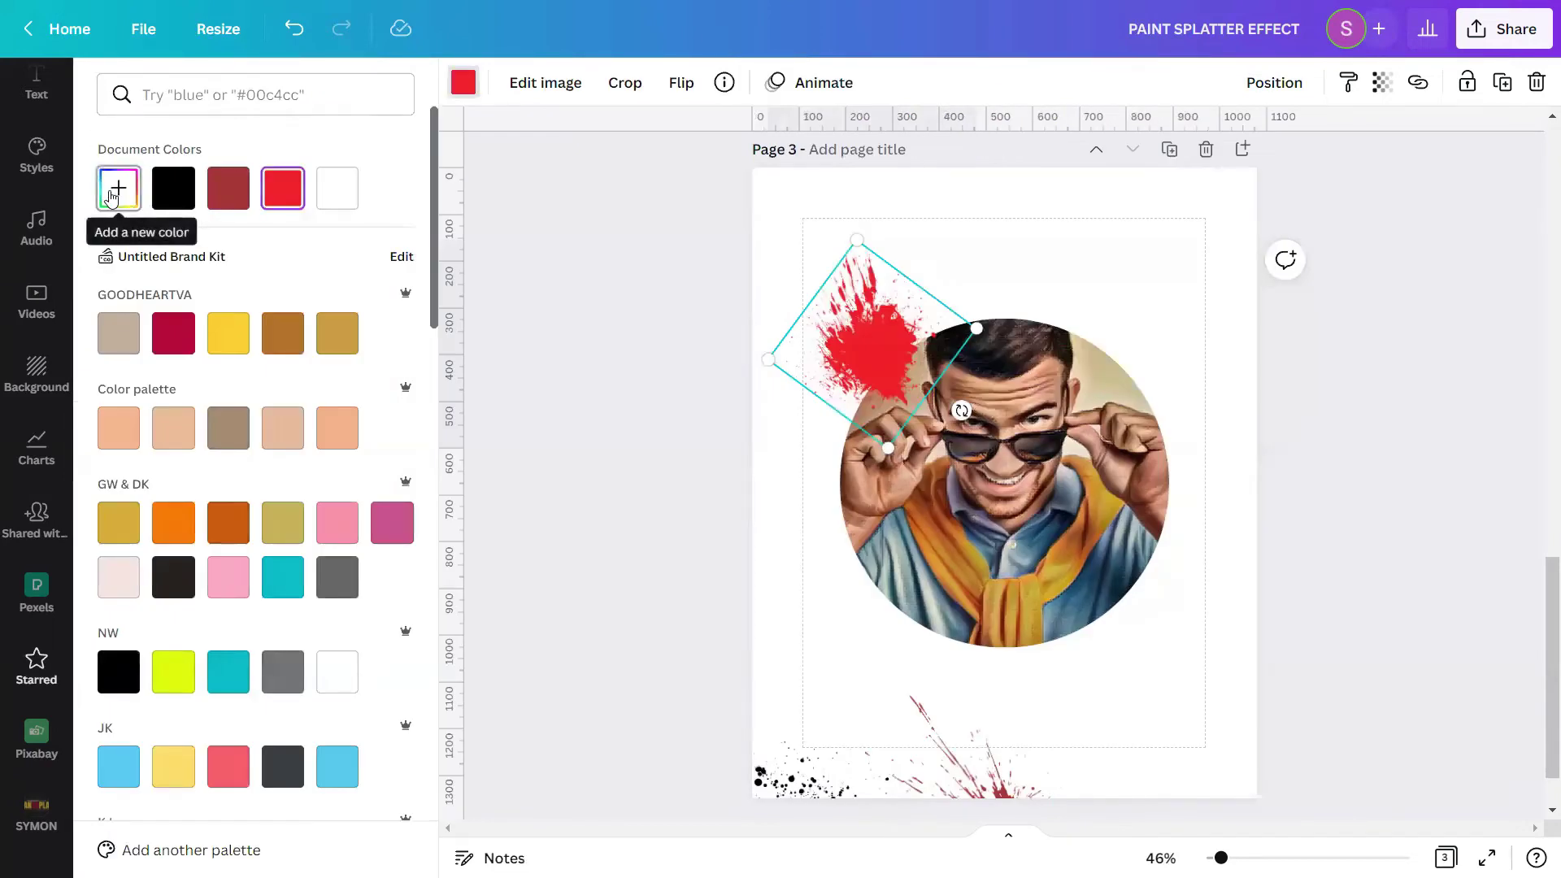
Step: Turn the splatter white and arrange rotated copies, e.g. 140°, around the circle's edge
{"action": "left_click", "coordinate": [341, 208]}
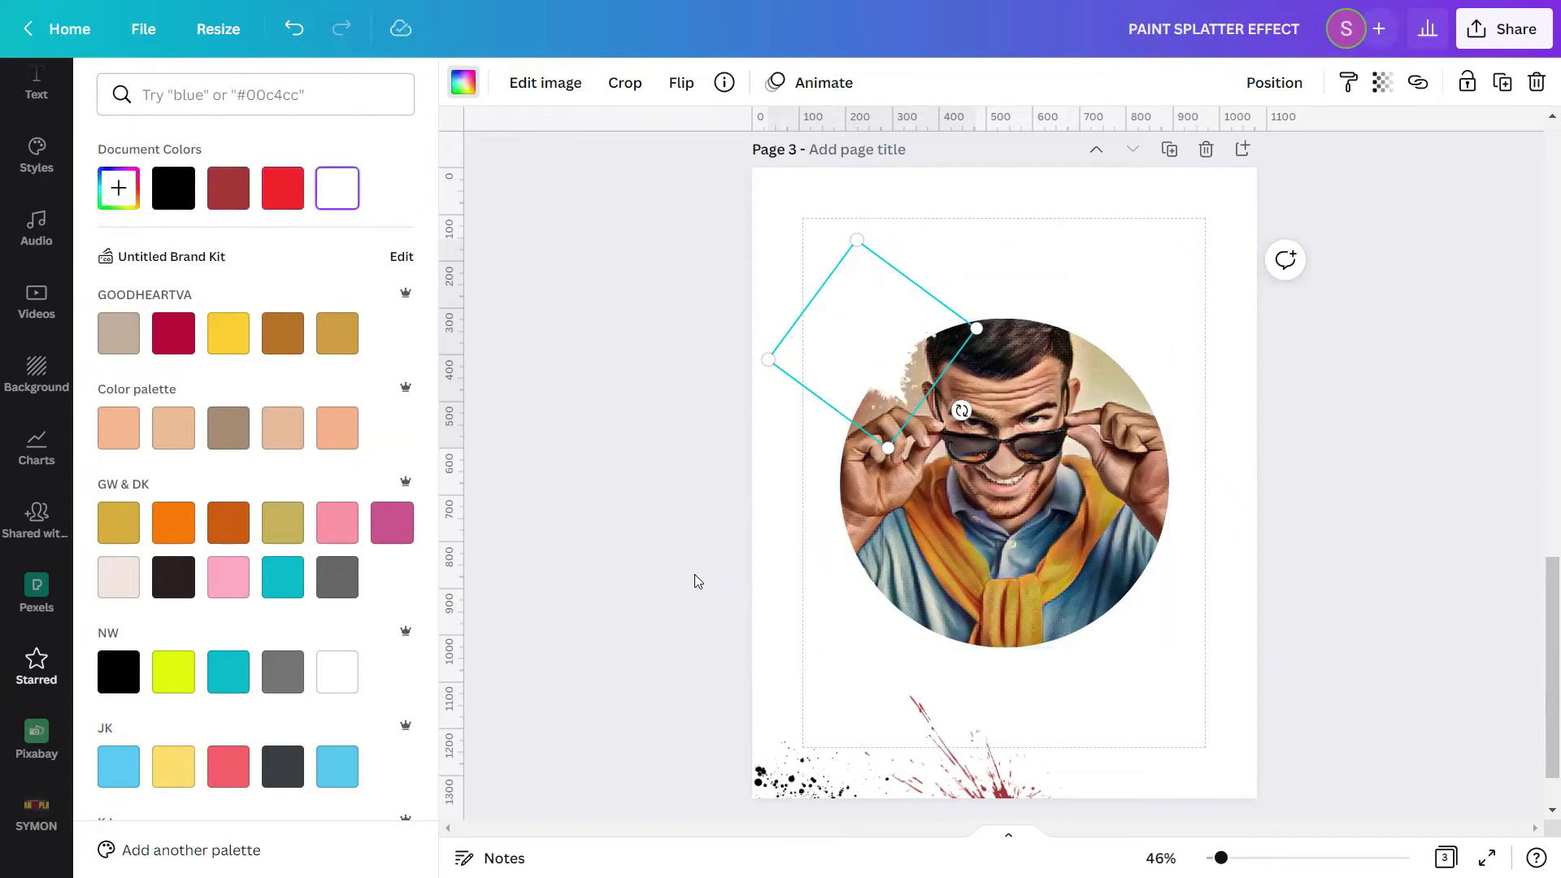
{"action": "key", "text": "Escape"}
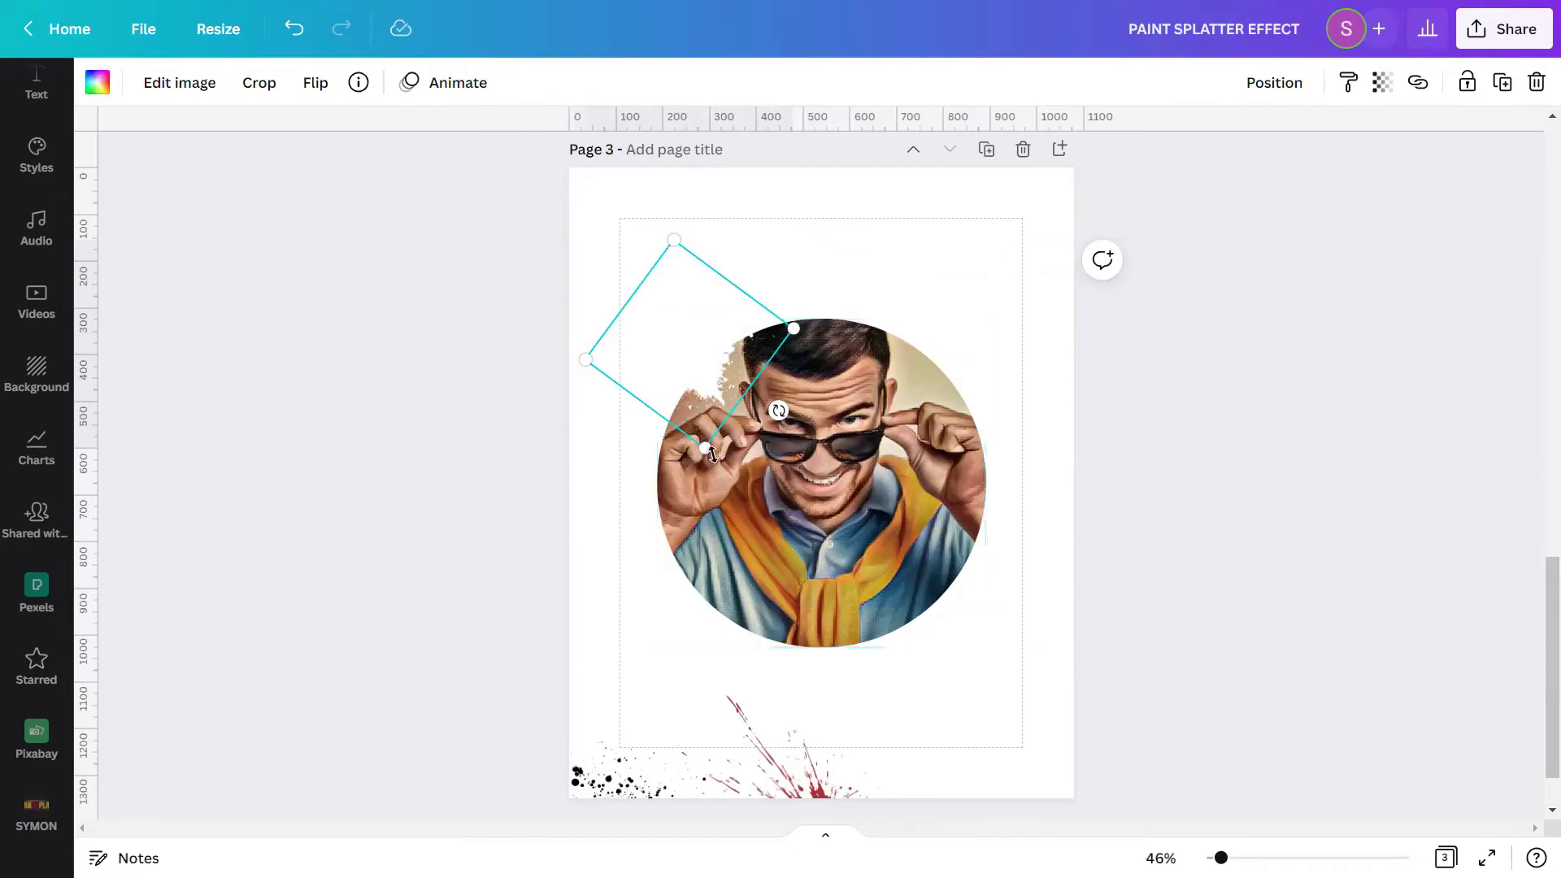
{"action": "mouse_move", "coordinate": [726, 334]}
{"action": "left_mouse_down"}
{"action": "mouse_move", "coordinate": [781, 311]}
{"action": "mouse_move", "coordinate": [740, 338]}
{"action": "left_mouse_up"}
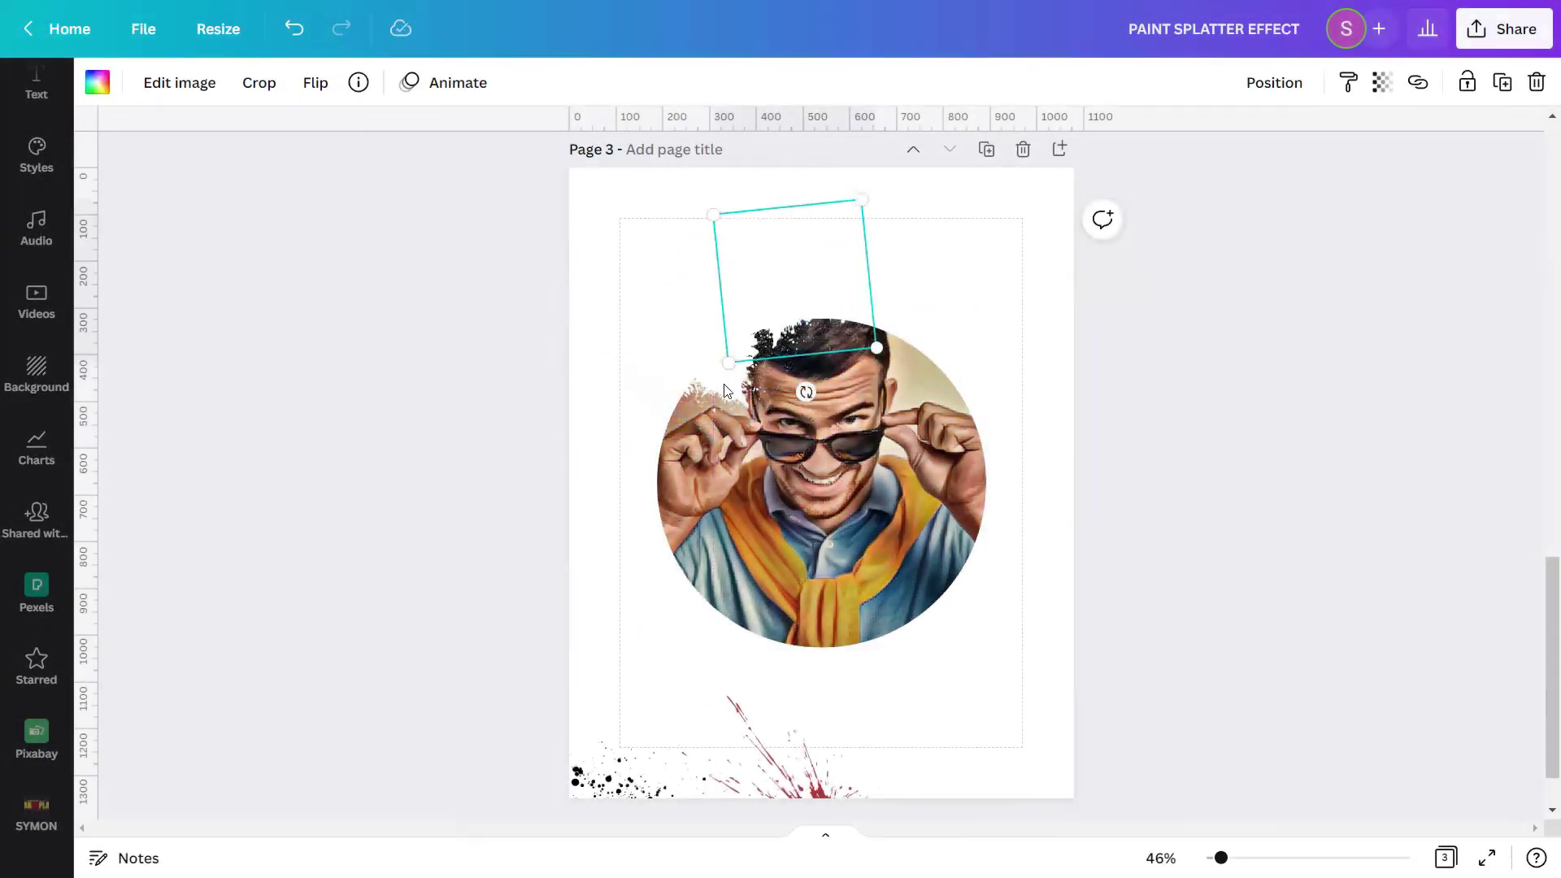
{"action": "left_click_drag", "start_coordinate": [726, 390], "coordinate": [564, 397]}
{"action": "left_click_drag", "start_coordinate": [602, 460], "coordinate": [638, 380]}
{"action": "left_click_drag", "start_coordinate": [546, 358], "coordinate": [602, 354]}
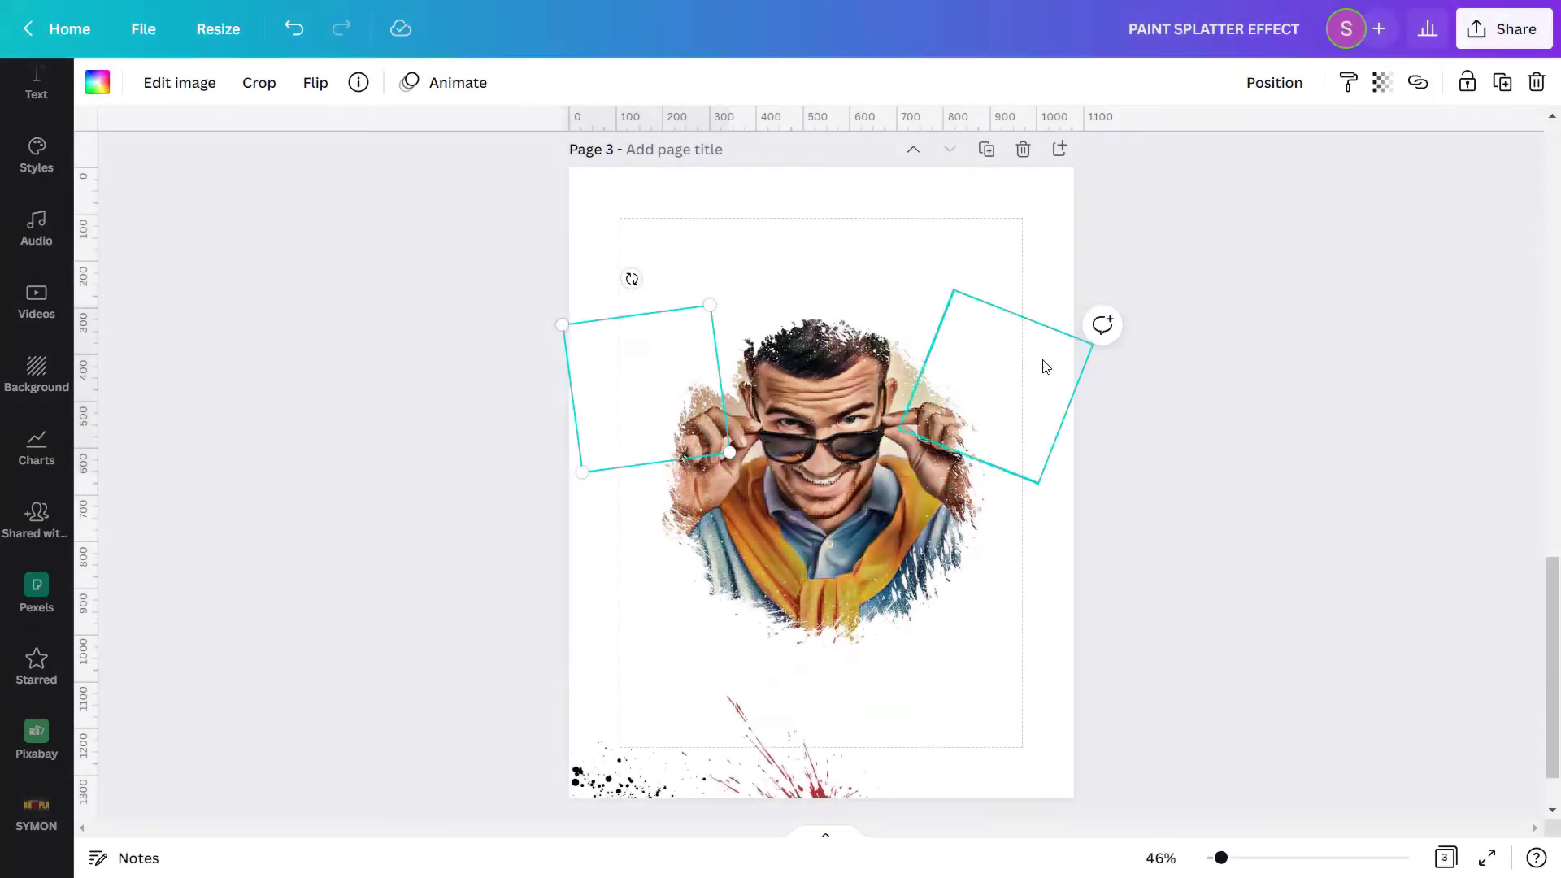
{"action": "left_click", "coordinate": [1046, 367]}
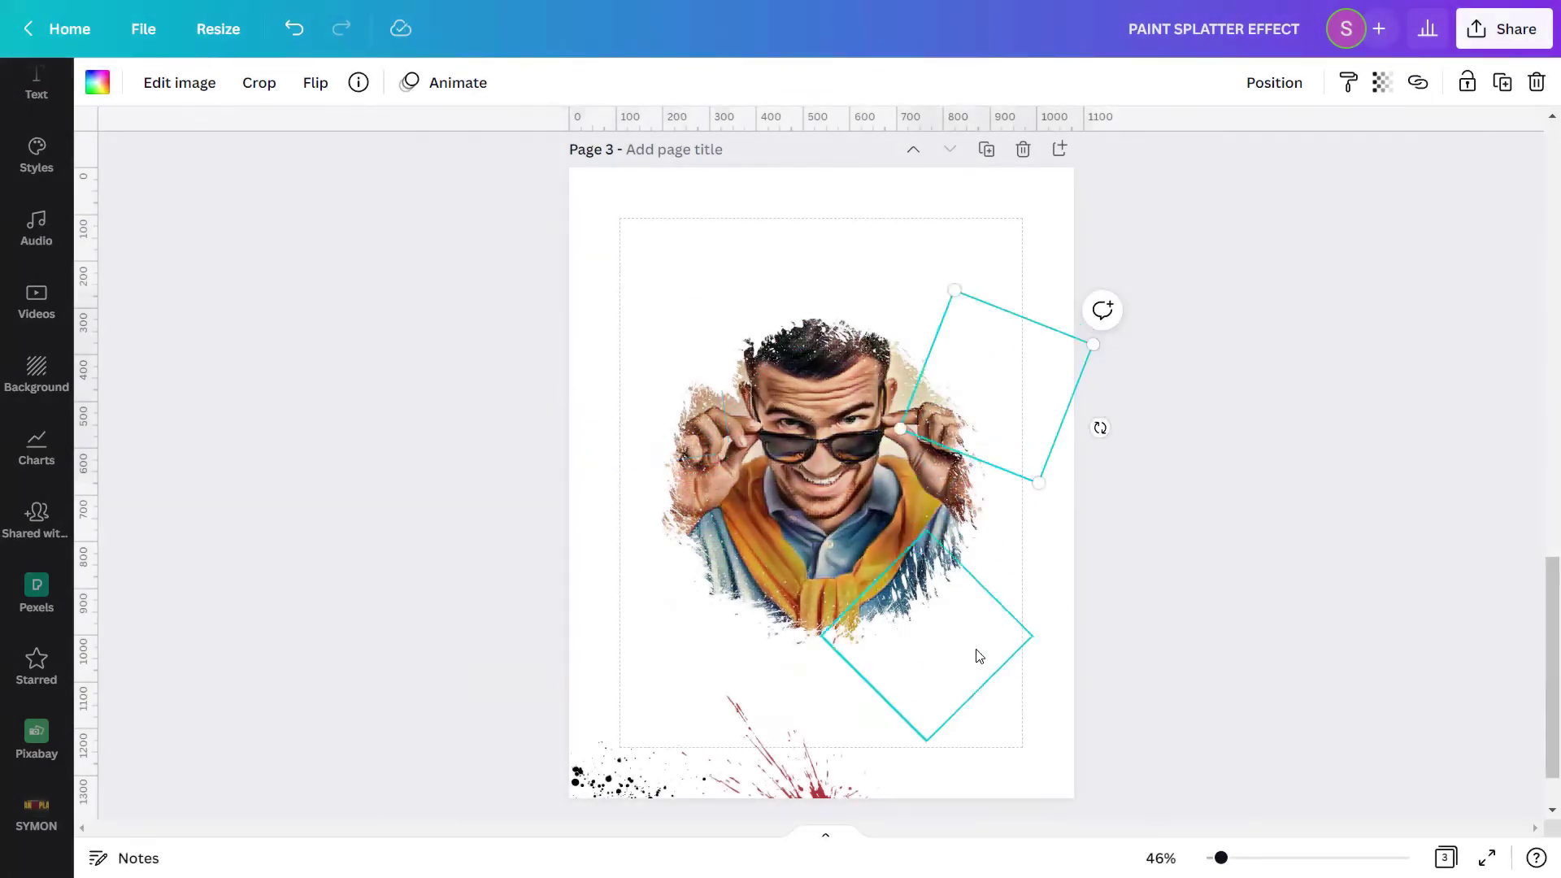
{"action": "left_click", "coordinate": [1060, 680]}
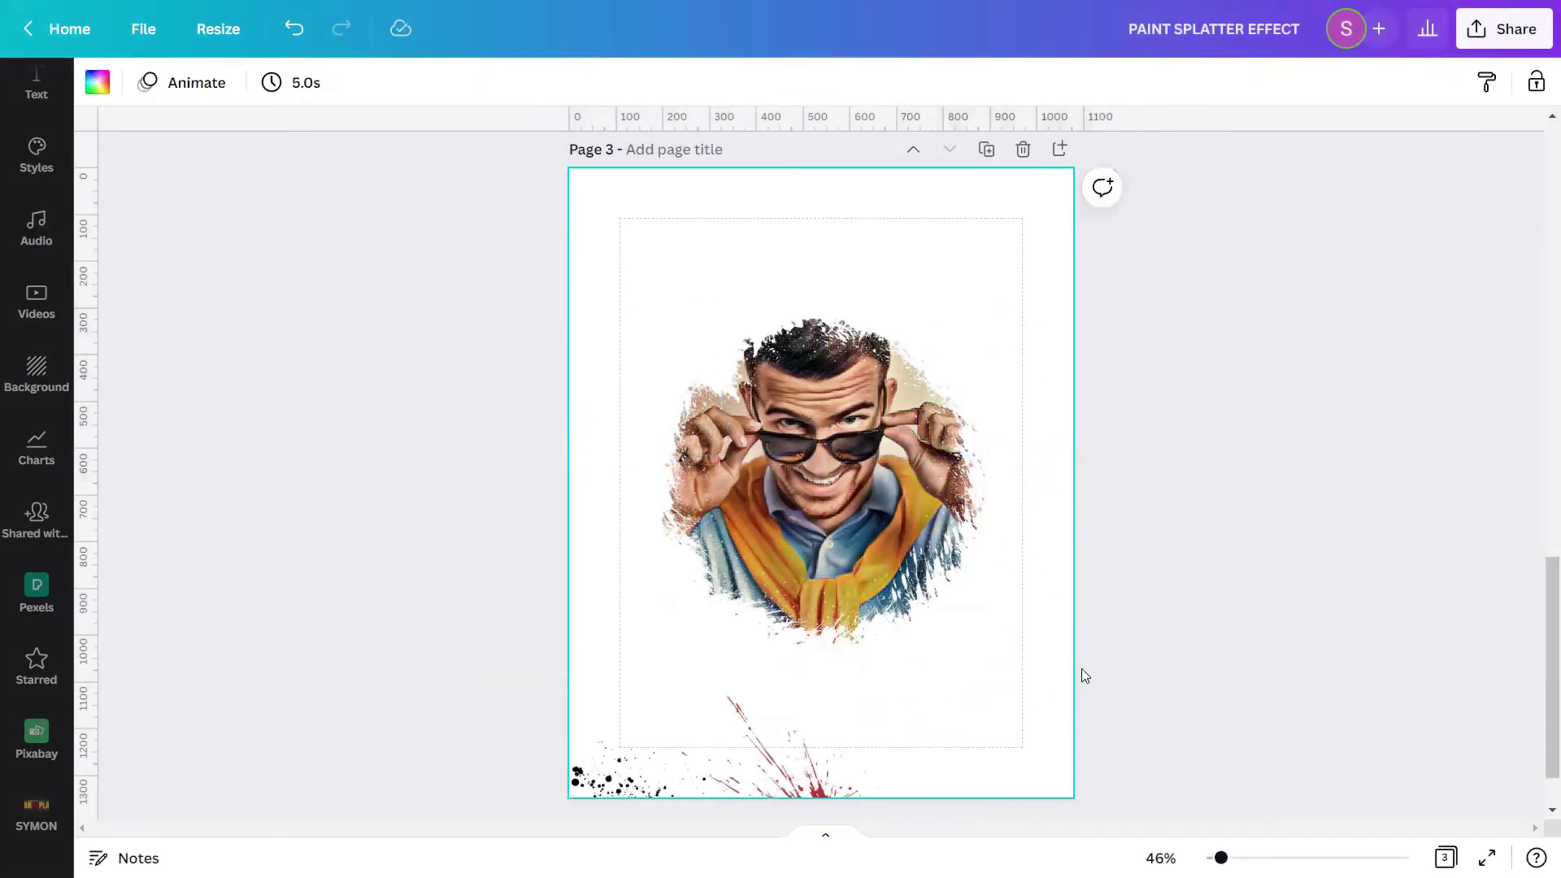
Step: Select all the white splatters, group them and lock the group
{"action": "left_click_drag", "start_coordinate": [1302, 661], "coordinate": [593, 322]}
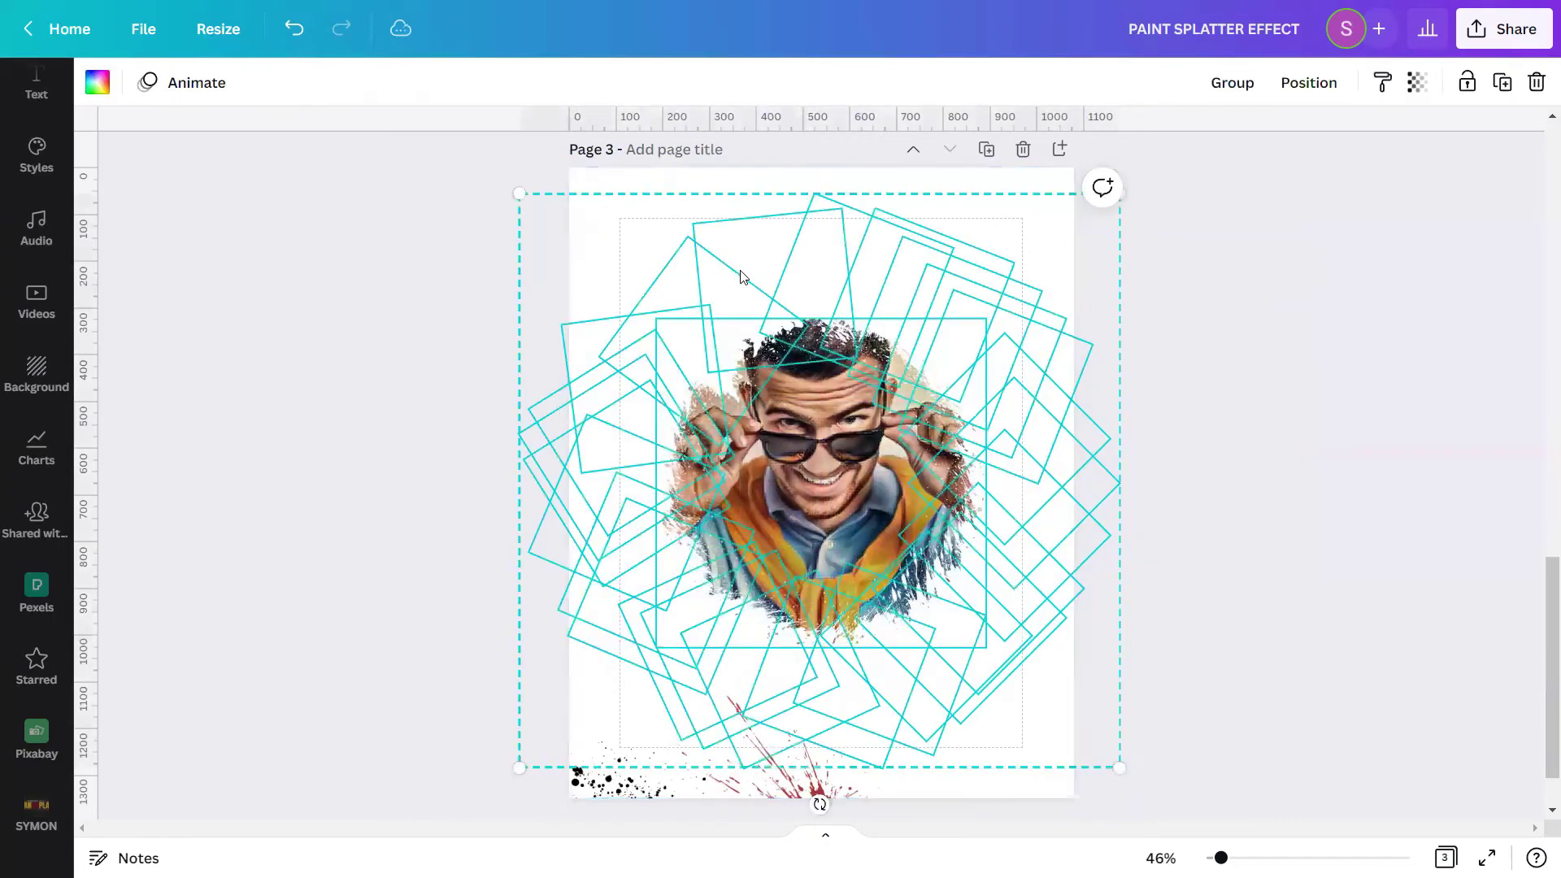
{"action": "left_click", "coordinate": [1232, 83]}
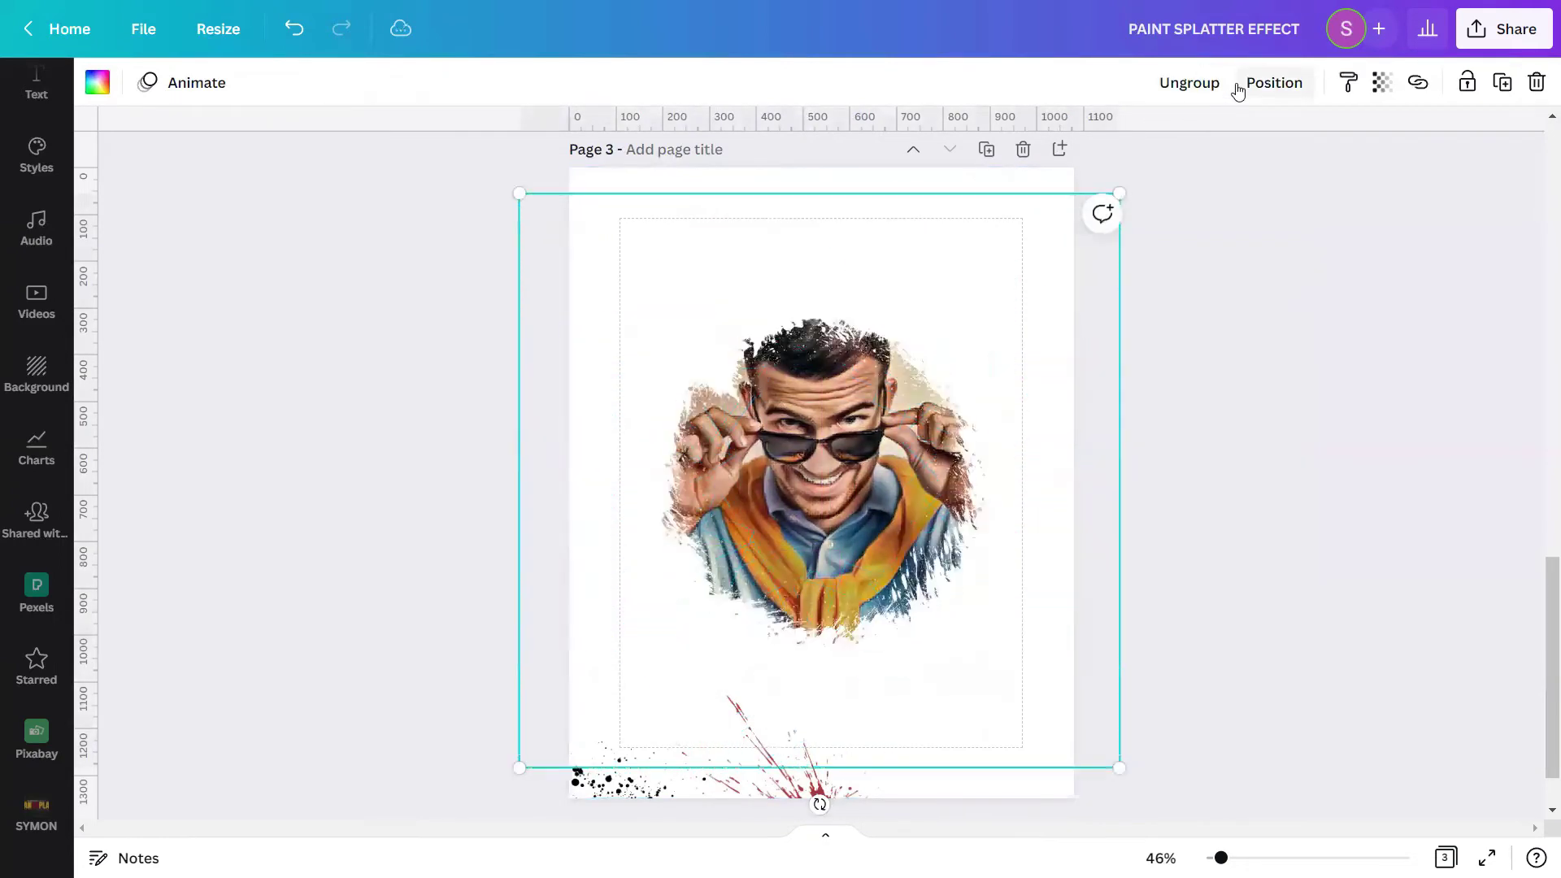
{"action": "left_click", "coordinate": [1467, 82]}
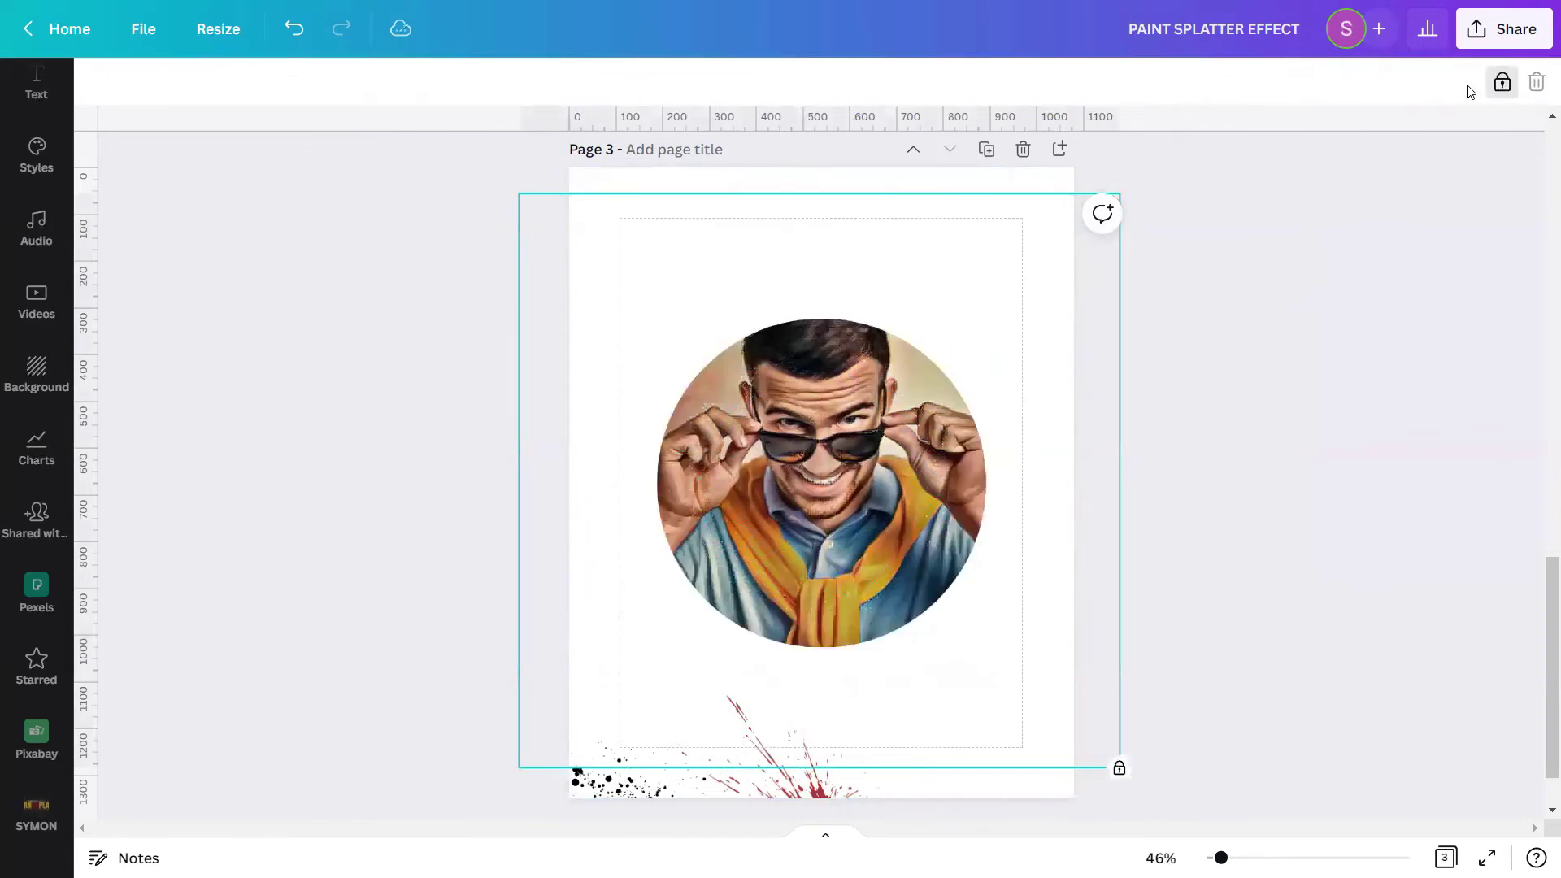
{"action": "left_click", "coordinate": [1278, 560]}
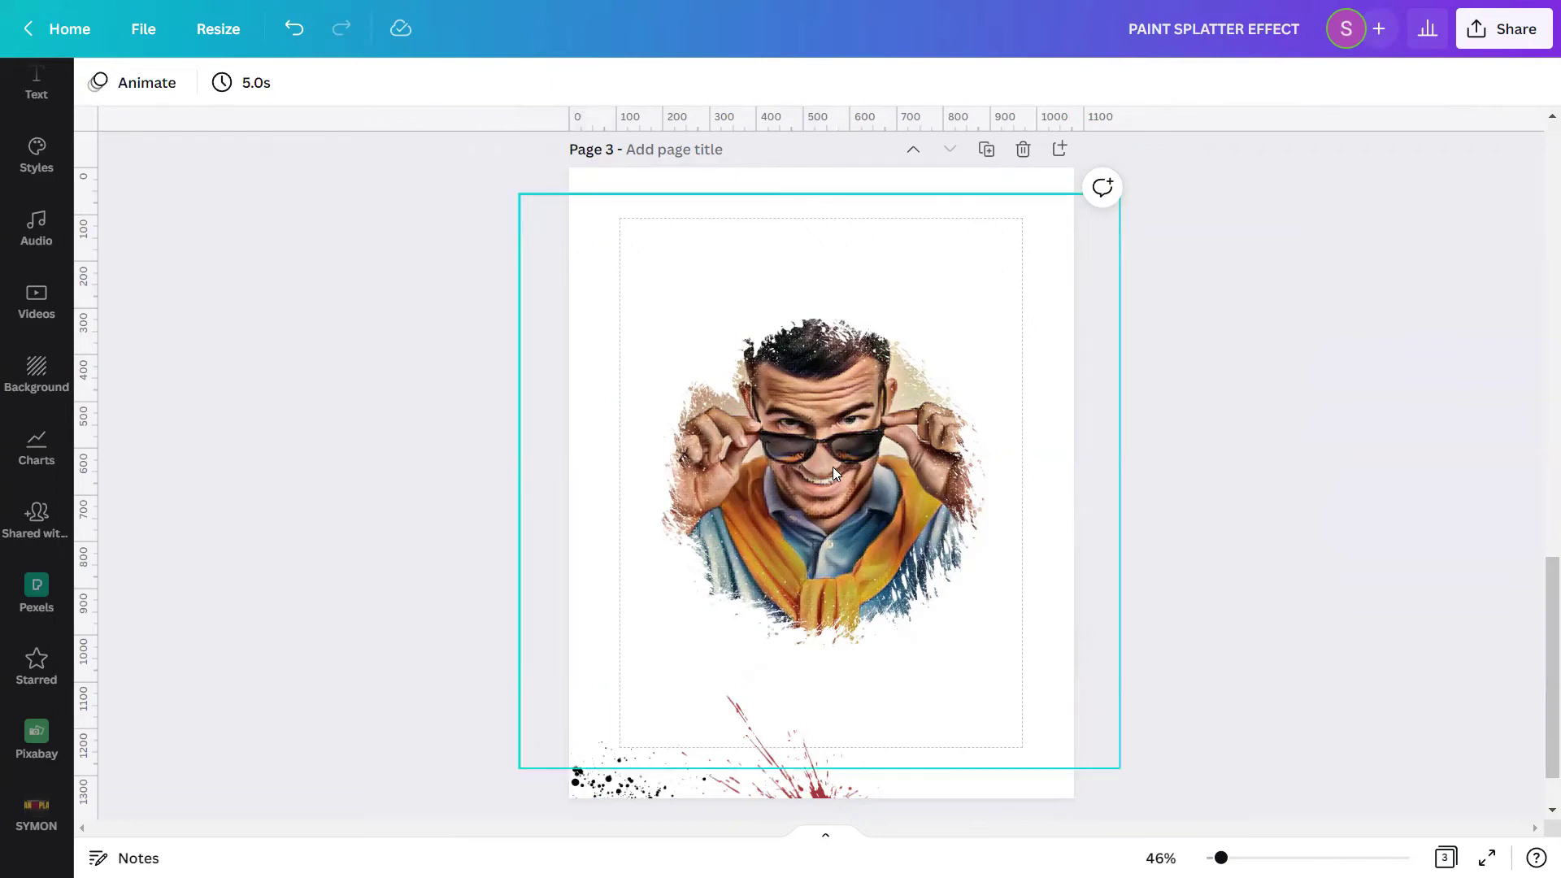
Step: Remove the background from the sunglasses portrait on page 2 with Background Remover, leaving only the man
{"action": "scroll", "coordinate": [839, 465], "scroll_direction": "up", "scroll_amount": 2}
{"action": "scroll", "coordinate": [838, 465], "scroll_direction": "up", "scroll_amount": 8}
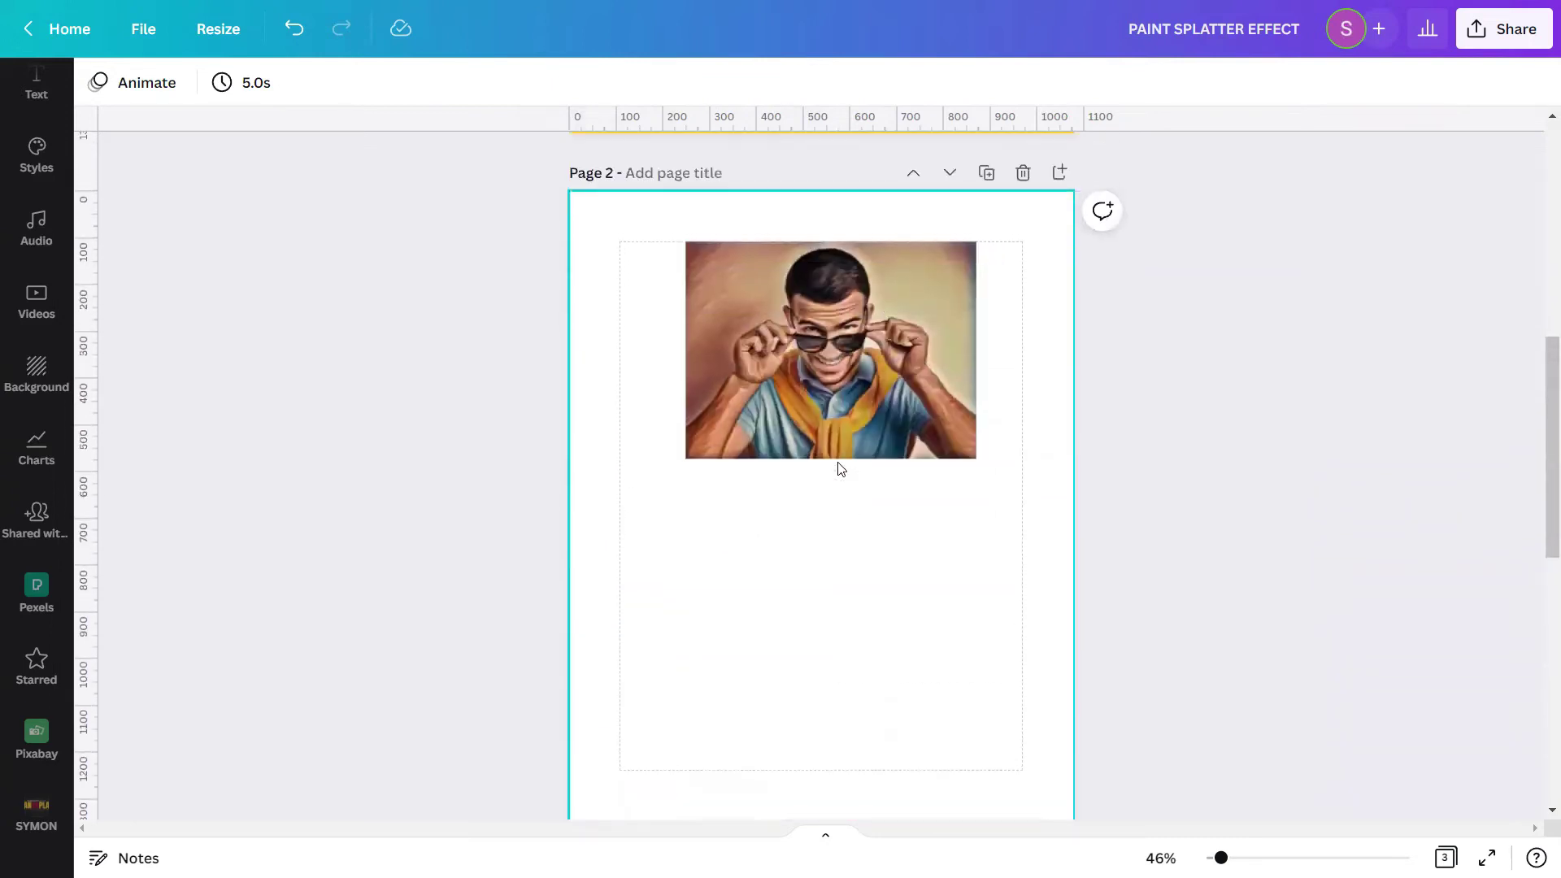
{"action": "left_click", "coordinate": [892, 365]}
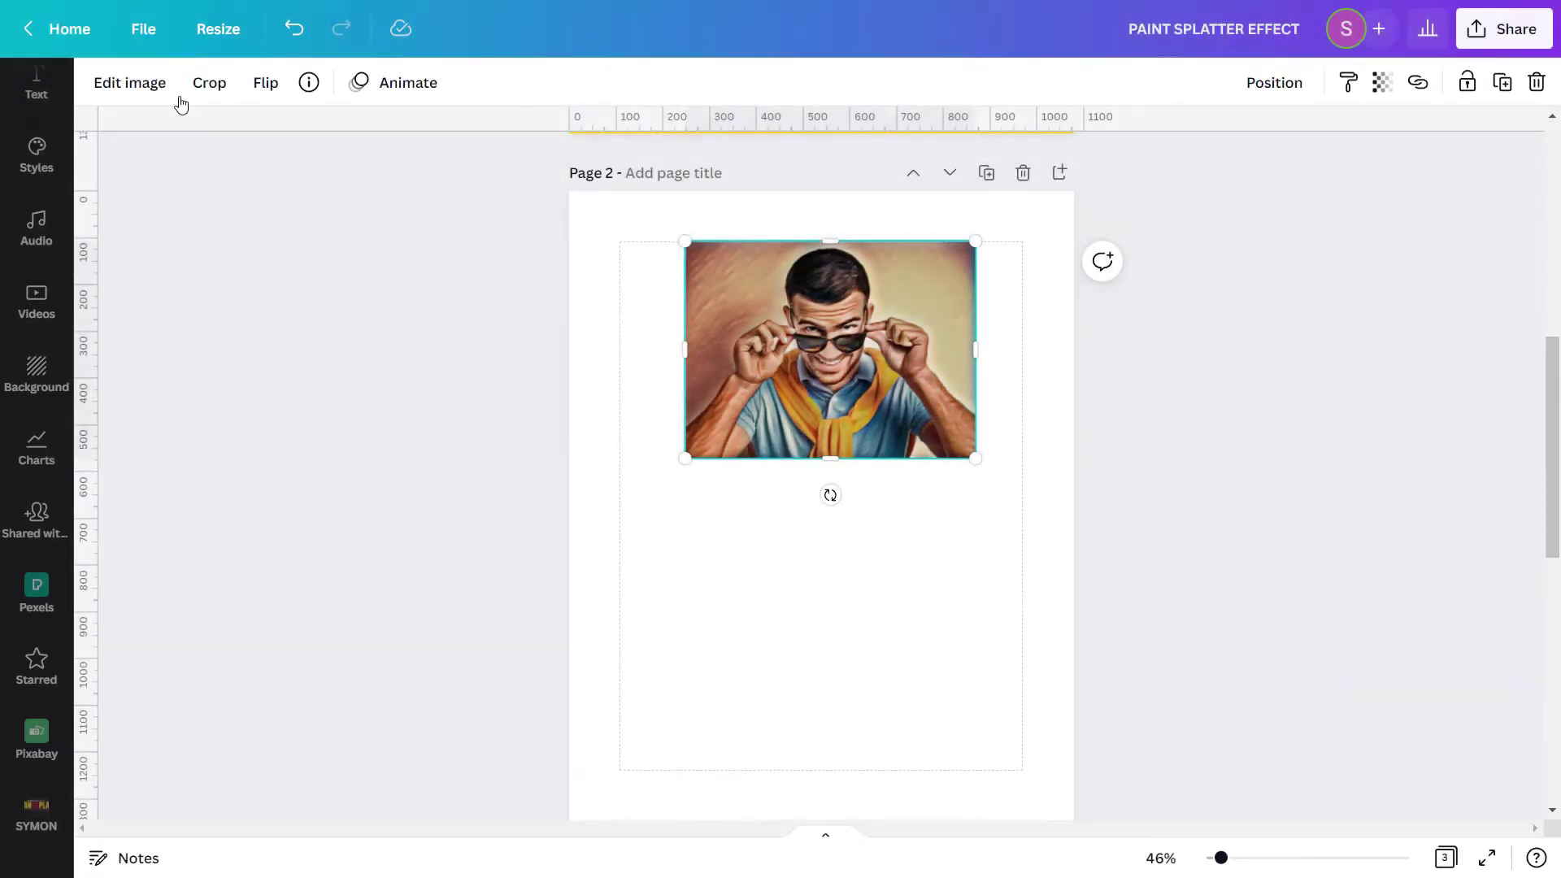
{"action": "left_click", "coordinate": [129, 82]}
{"action": "left_click", "coordinate": [173, 391]}
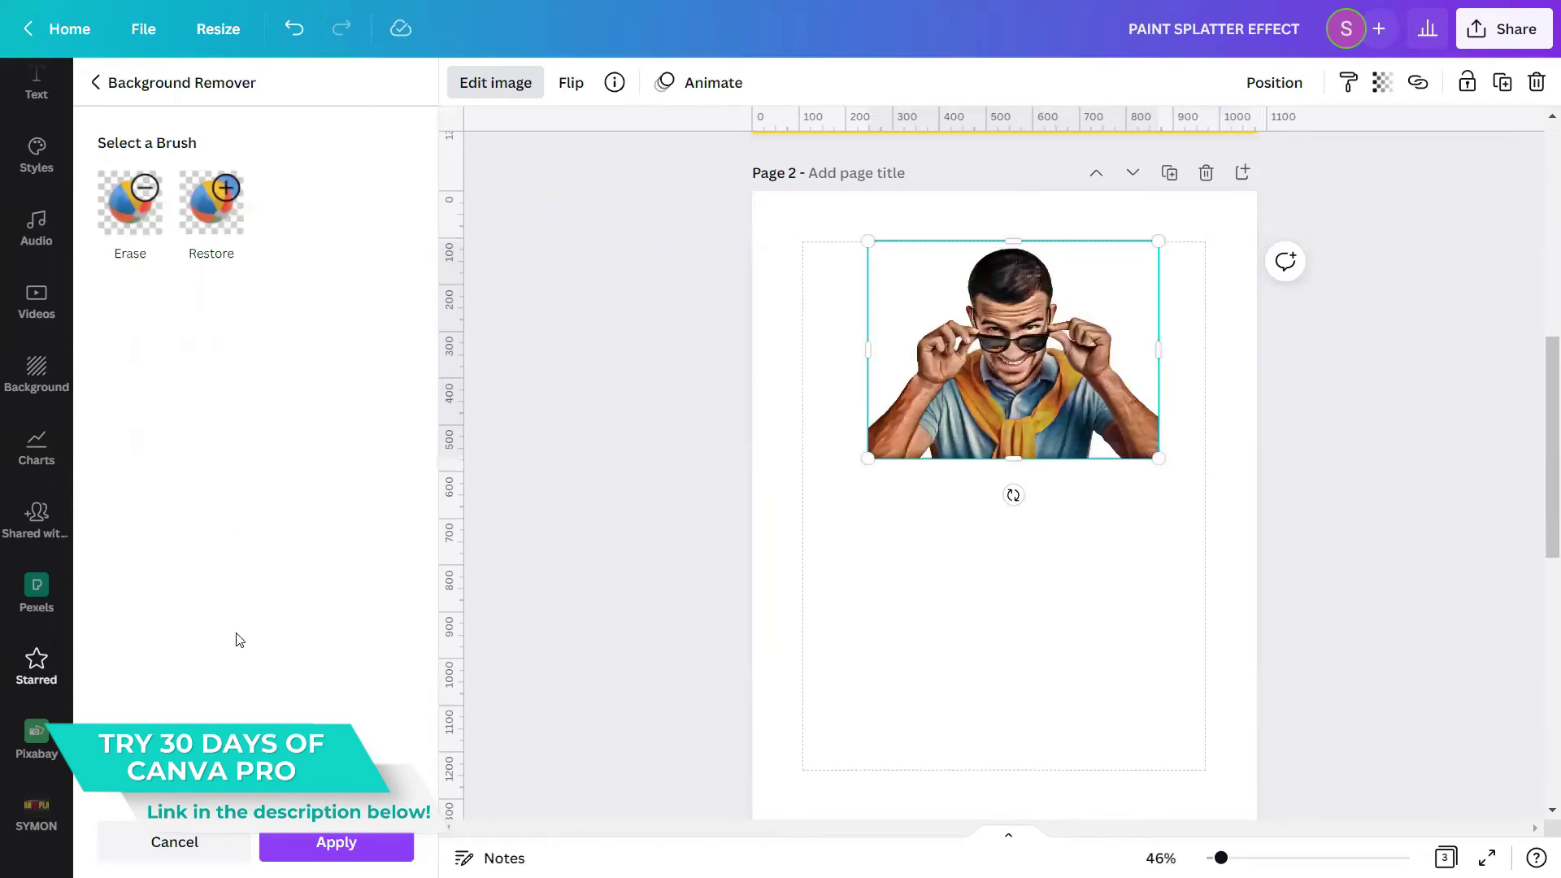
{"action": "left_click", "coordinate": [289, 843]}
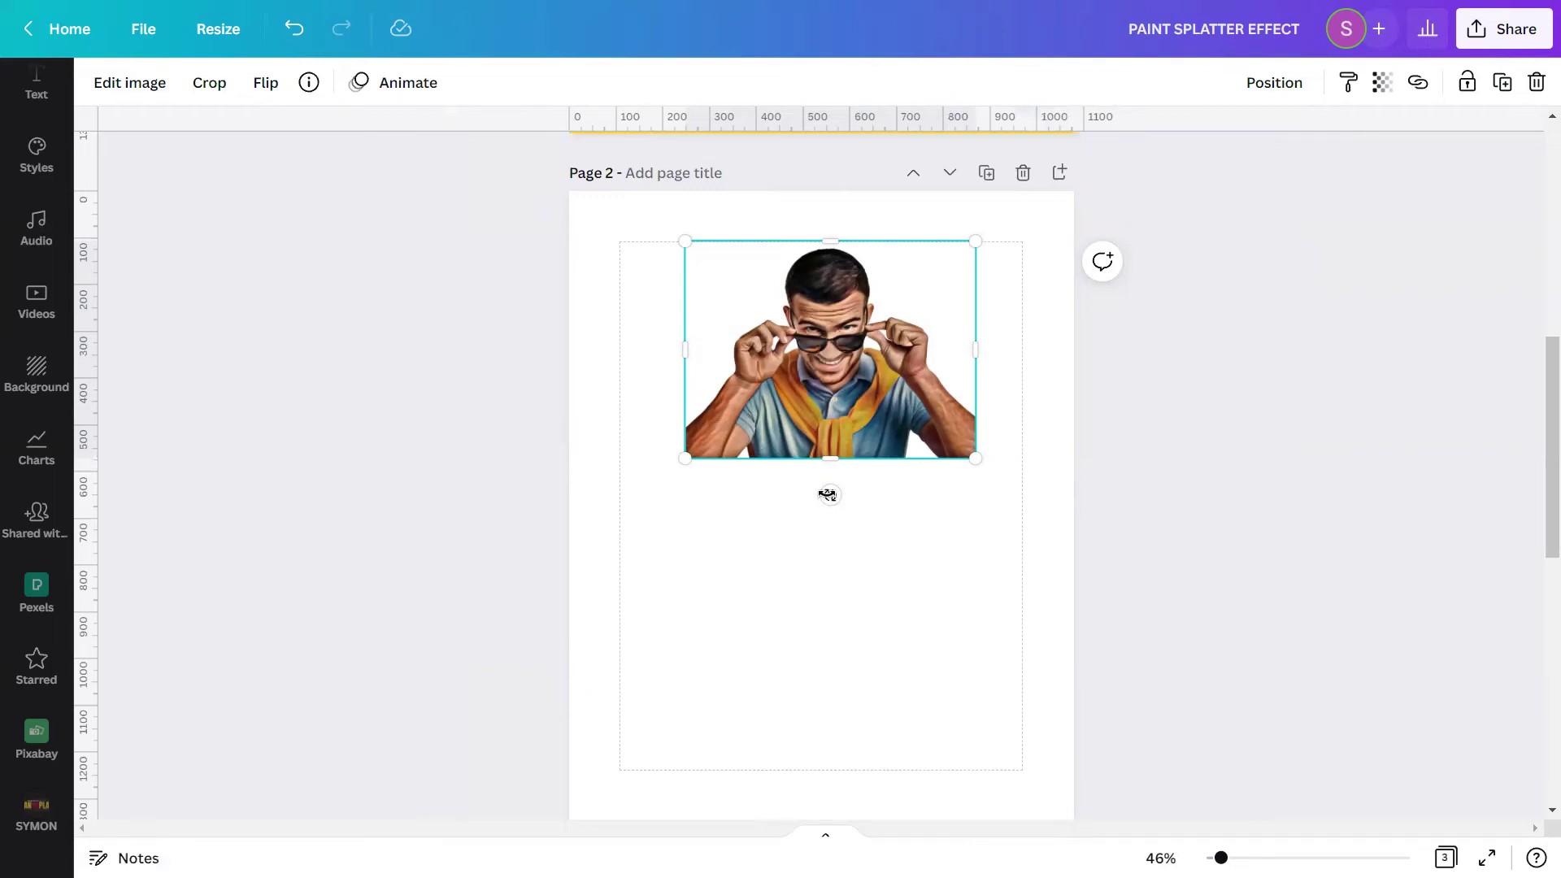
Step: Move the cutout portrait onto page 3, enlarge it to 1,080 wide and centre it vertically
{"action": "left_click_drag", "start_coordinate": [829, 384], "coordinate": [830, 693]}
{"action": "scroll", "coordinate": [853, 620], "scroll_direction": "down", "scroll_amount": 5}
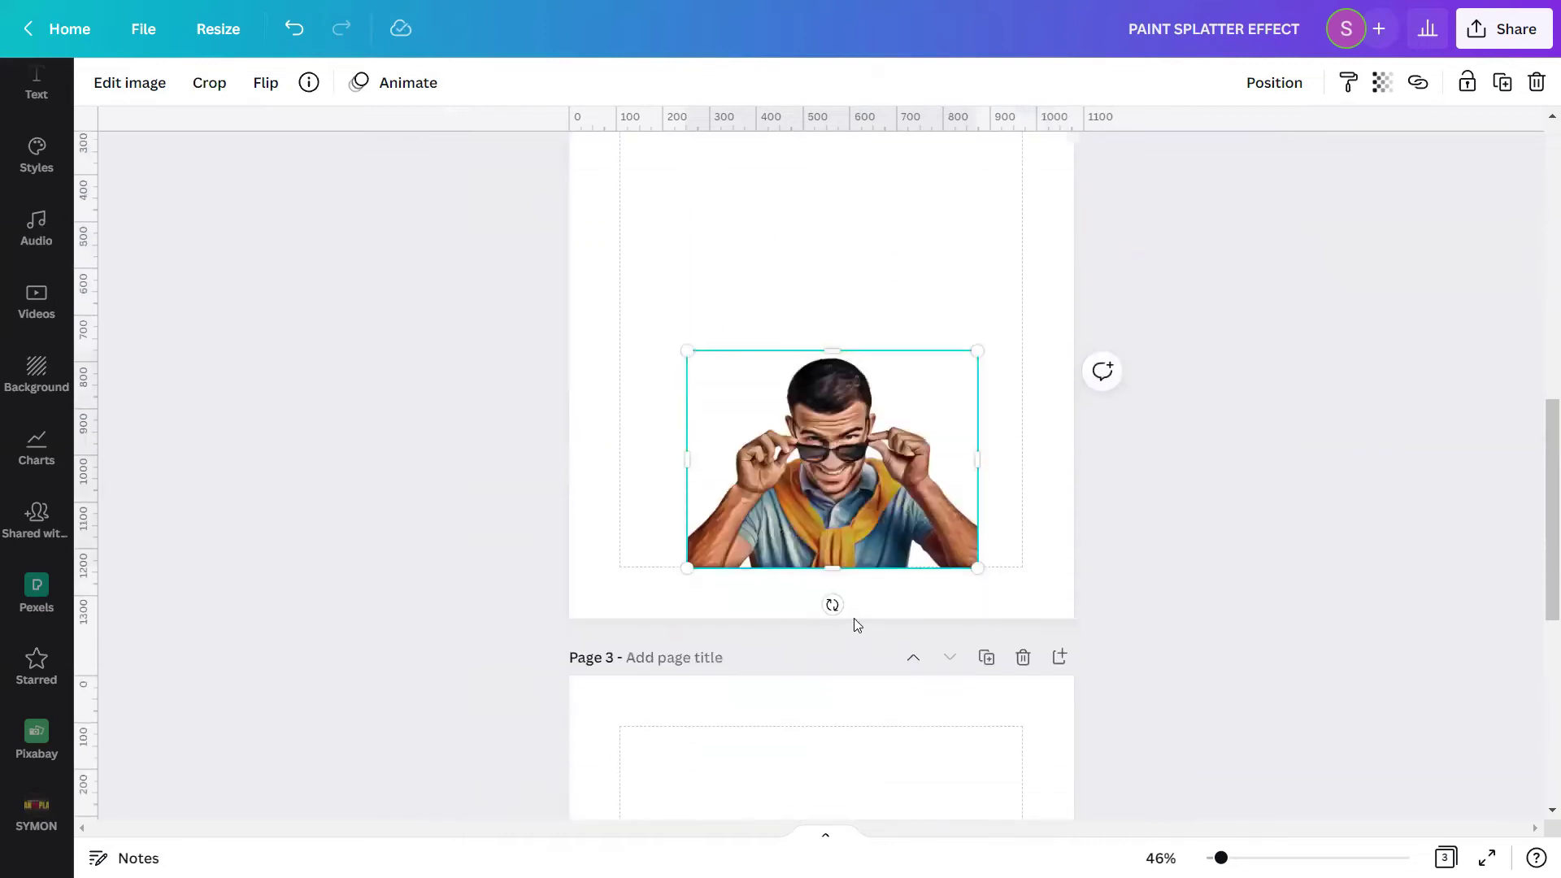
{"action": "left_click_drag", "start_coordinate": [861, 186], "coordinate": [749, 752]}
{"action": "left_click_drag", "start_coordinate": [914, 596], "coordinate": [1118, 508]}
{"action": "left_click", "coordinate": [1274, 82]}
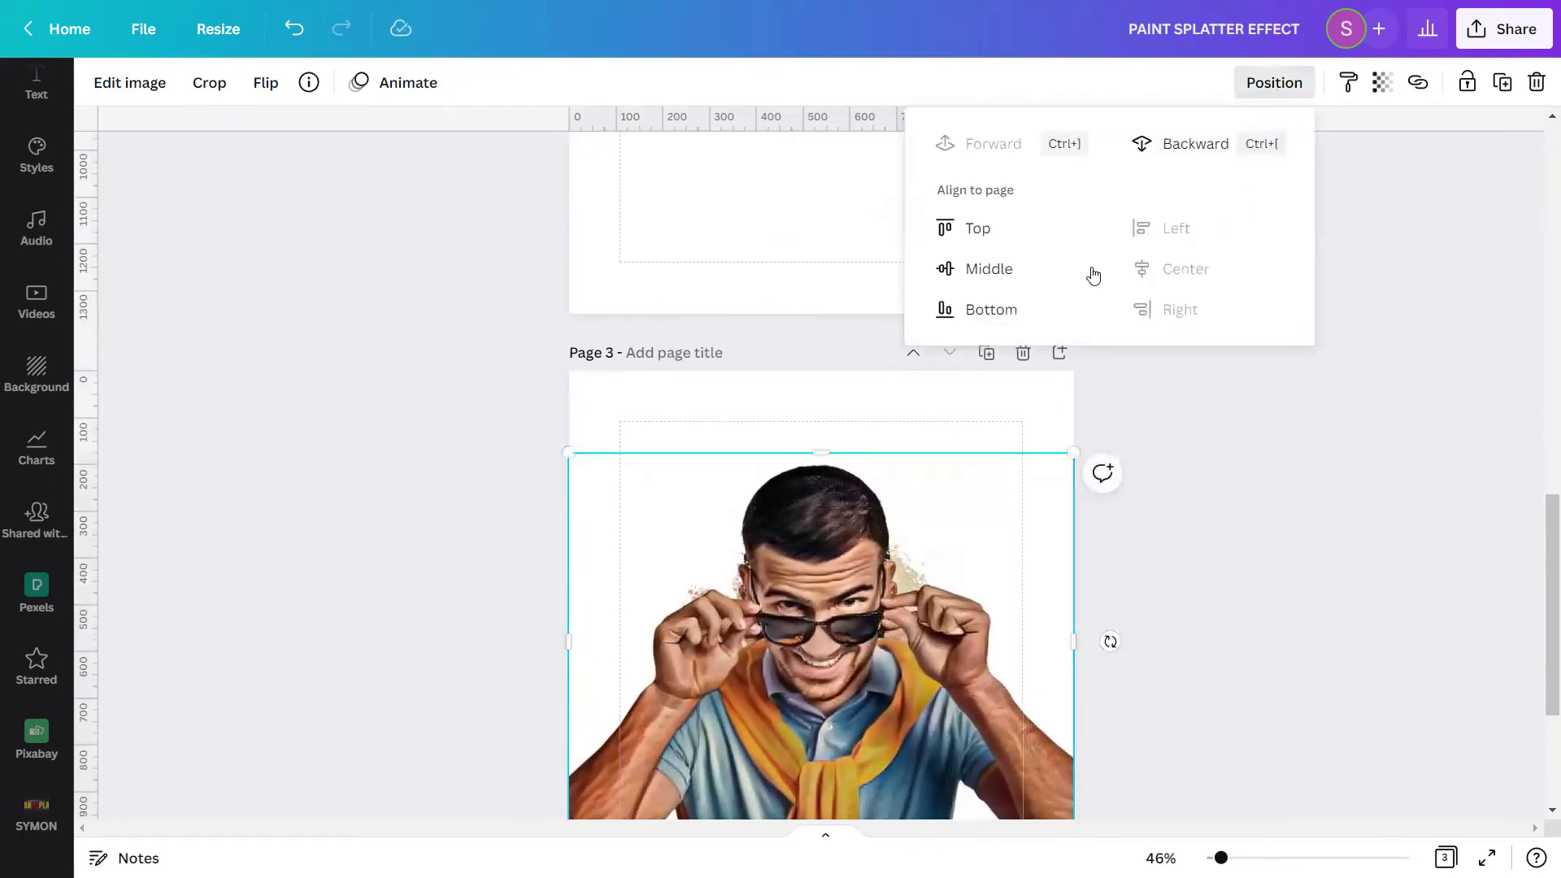
{"action": "left_click", "coordinate": [1028, 274]}
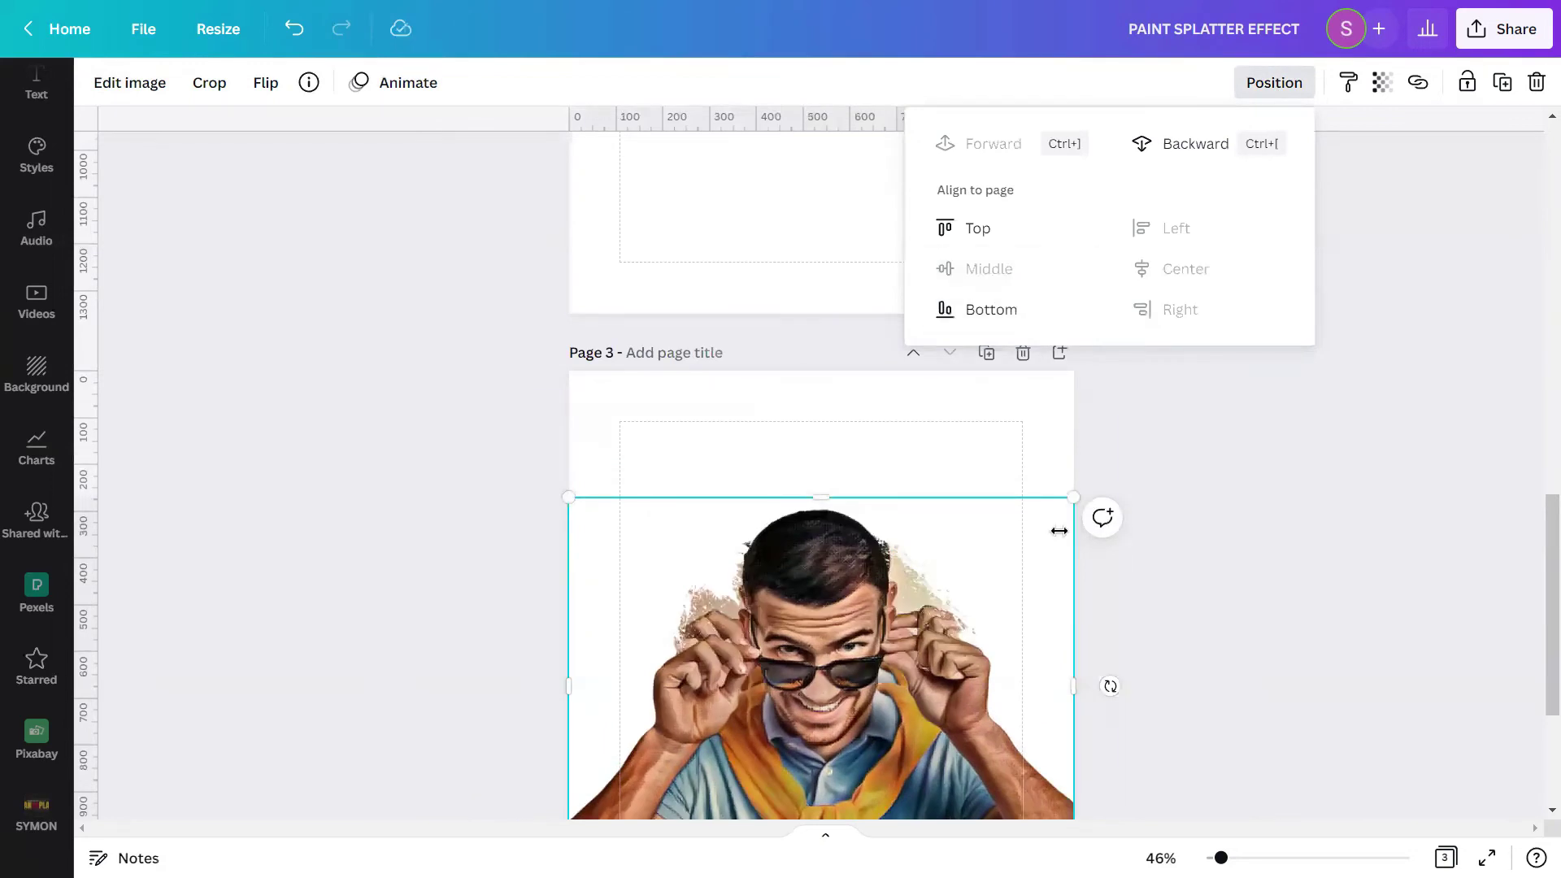
{"action": "scroll", "coordinate": [1059, 530], "scroll_direction": "down", "scroll_amount": 3}
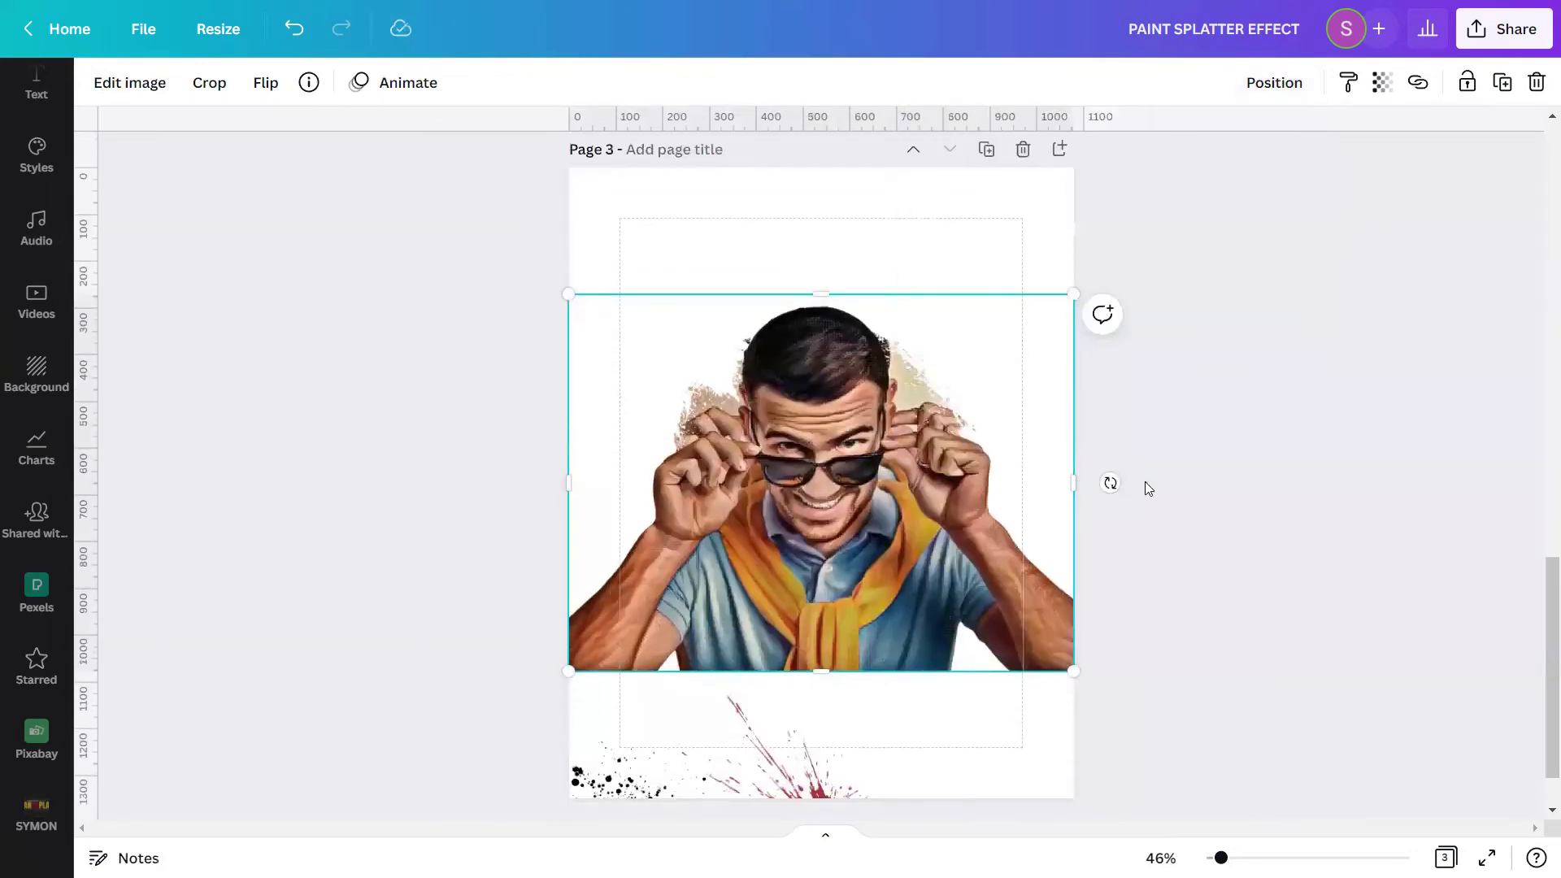
Step: Lower the portrait copy's transparency to 54 to see the overlap beneath
{"action": "left_click", "coordinate": [1382, 82]}
{"action": "left_click_drag", "start_coordinate": [1366, 167], "coordinate": [1279, 163]}
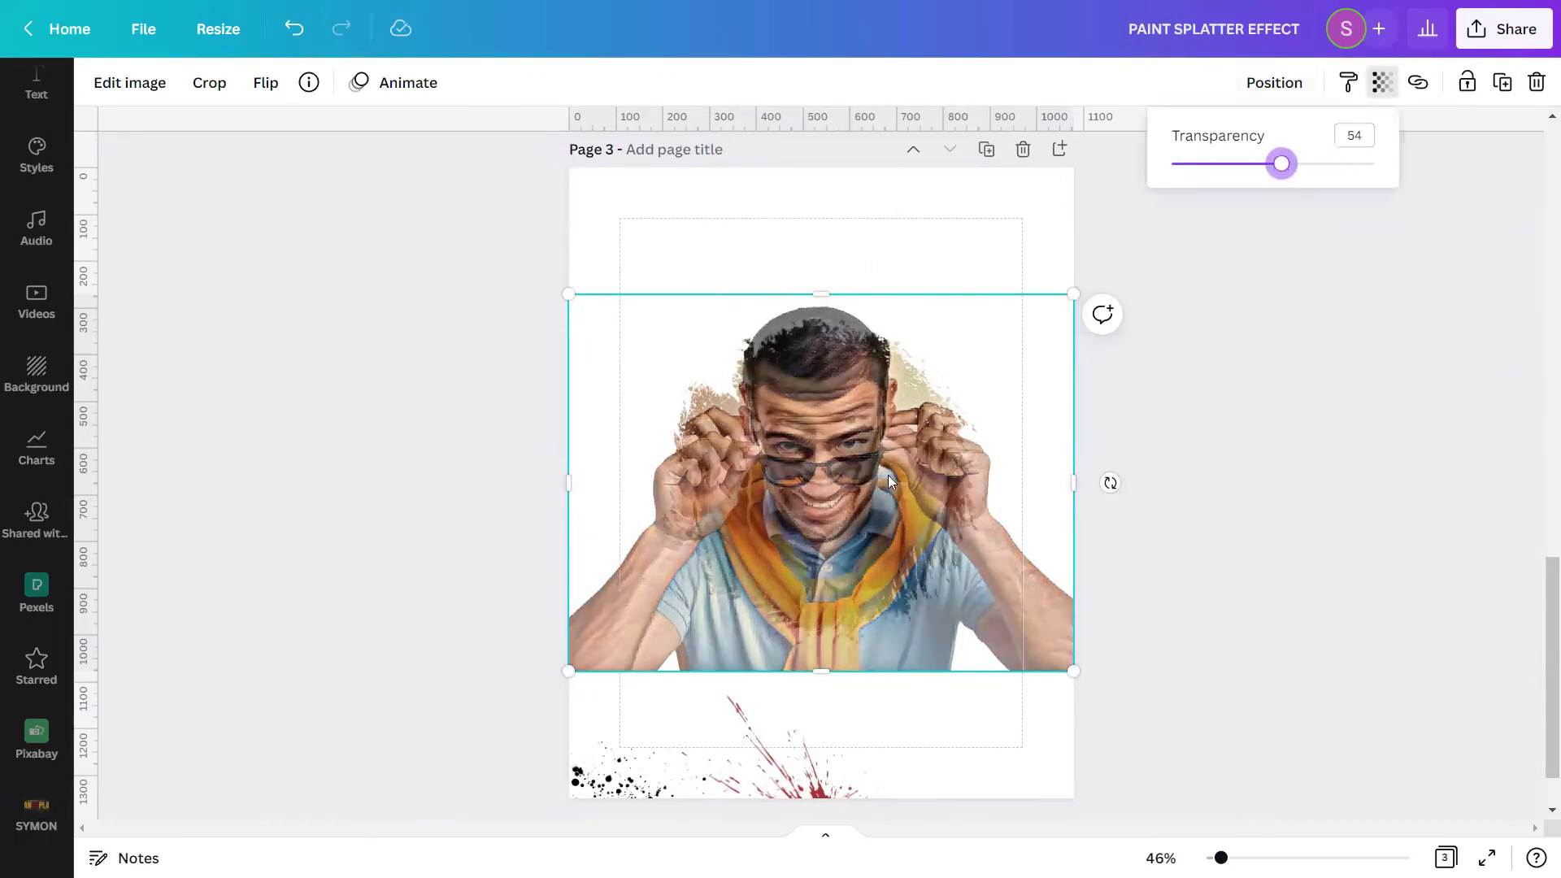
{"action": "left_click_drag", "start_coordinate": [1221, 858], "coordinate": [1252, 858]}
{"action": "left_click", "coordinate": [1274, 82]}
{"action": "key", "text": "Escape"}
{"action": "key", "text": "Escape"}
{"action": "scroll", "coordinate": [1018, 689], "scroll_direction": "up", "scroll_amount": 5}
{"action": "scroll", "coordinate": [1018, 683], "scroll_direction": "down", "scroll_amount": 4}
Step: Crop the top portrait copy up to just the head and lock it in place
{"action": "left_click", "coordinate": [1018, 683]}
{"action": "scroll", "coordinate": [1018, 683], "scroll_direction": "down", "scroll_amount": 5}
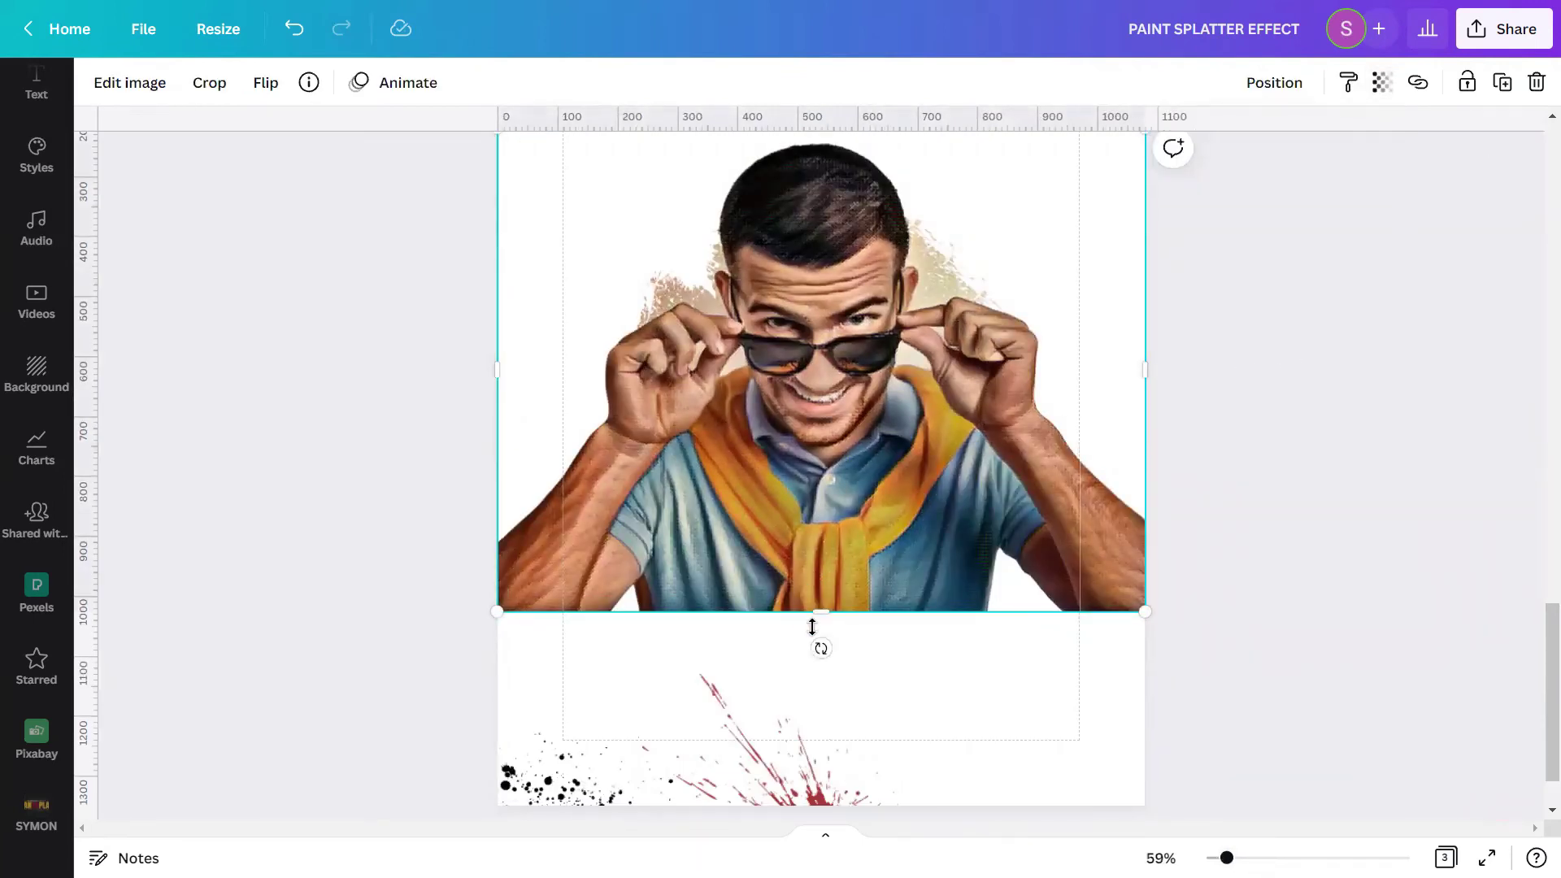
{"action": "left_click_drag", "start_coordinate": [821, 606], "coordinate": [858, 299]}
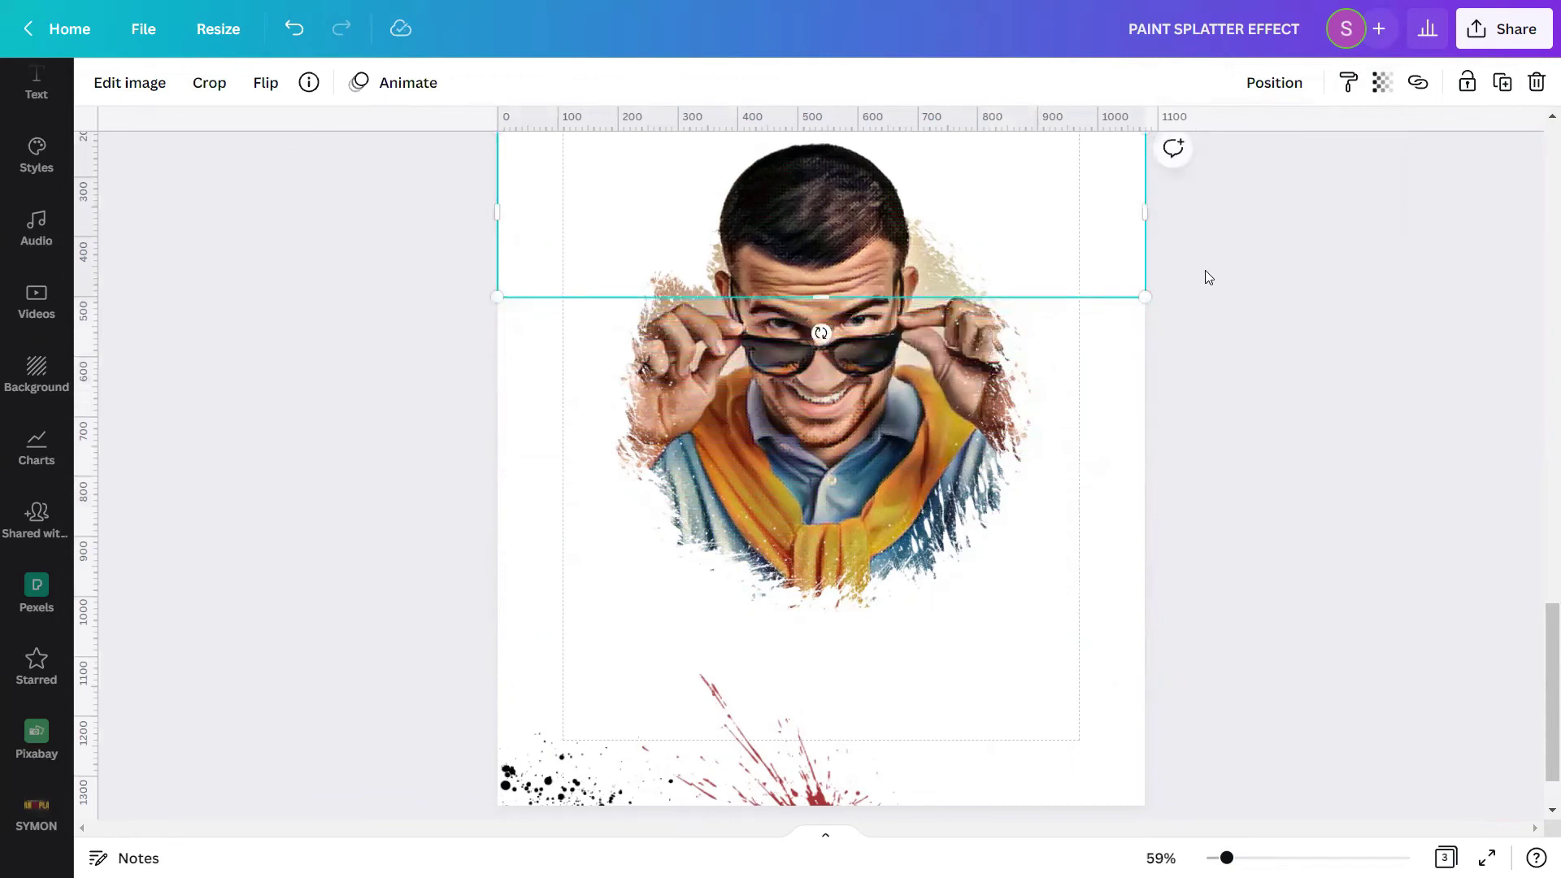
{"action": "left_click", "coordinate": [1270, 286]}
{"action": "left_click", "coordinate": [975, 287]}
{"action": "left_click", "coordinate": [1468, 84]}
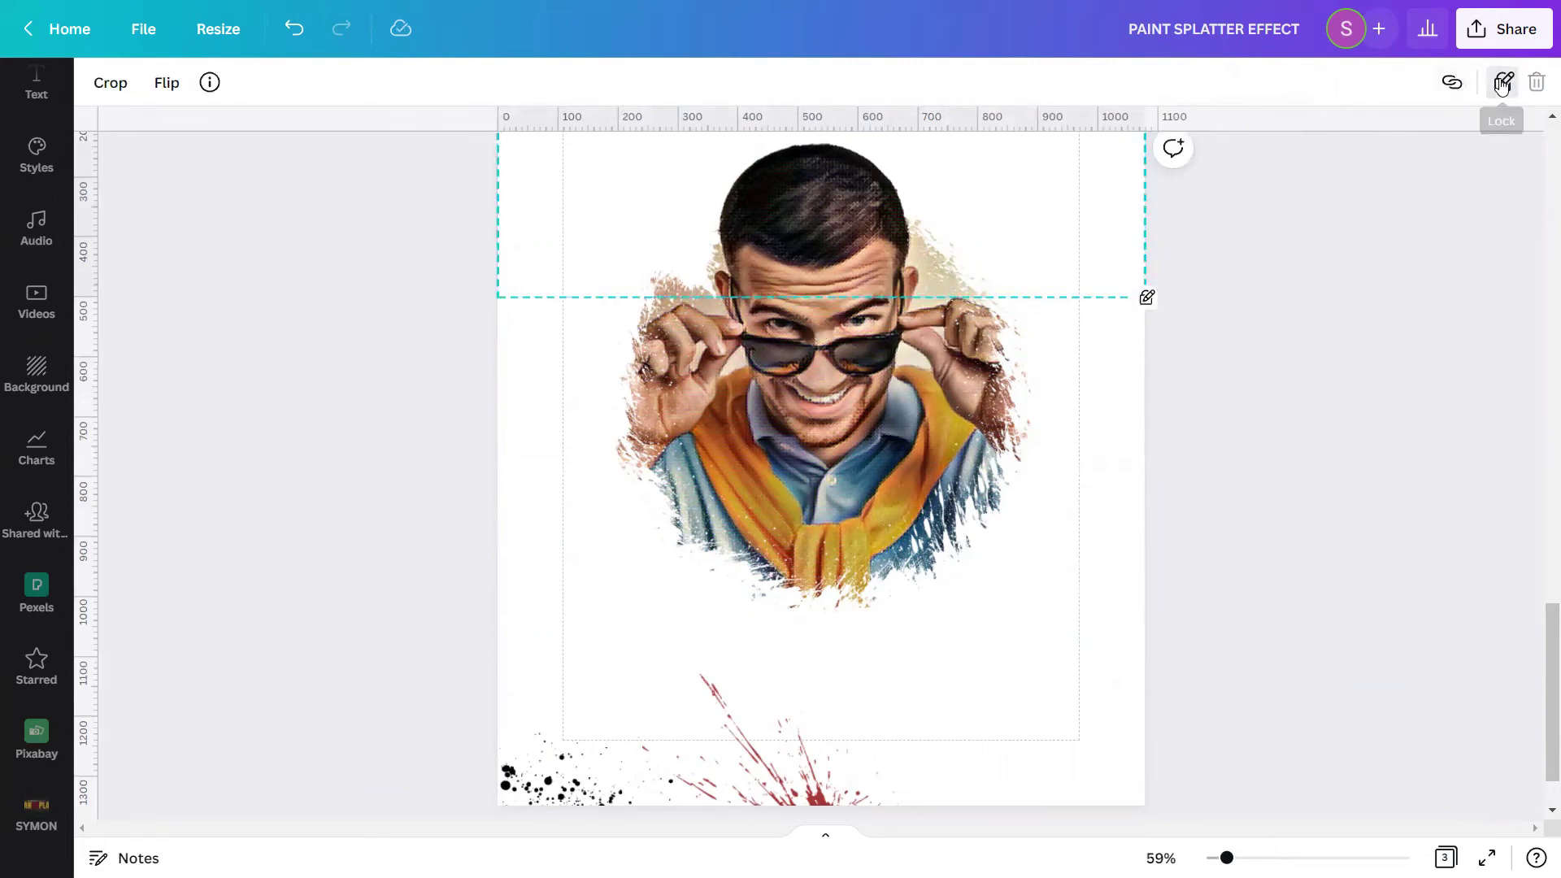
{"action": "left_click", "coordinate": [1310, 356]}
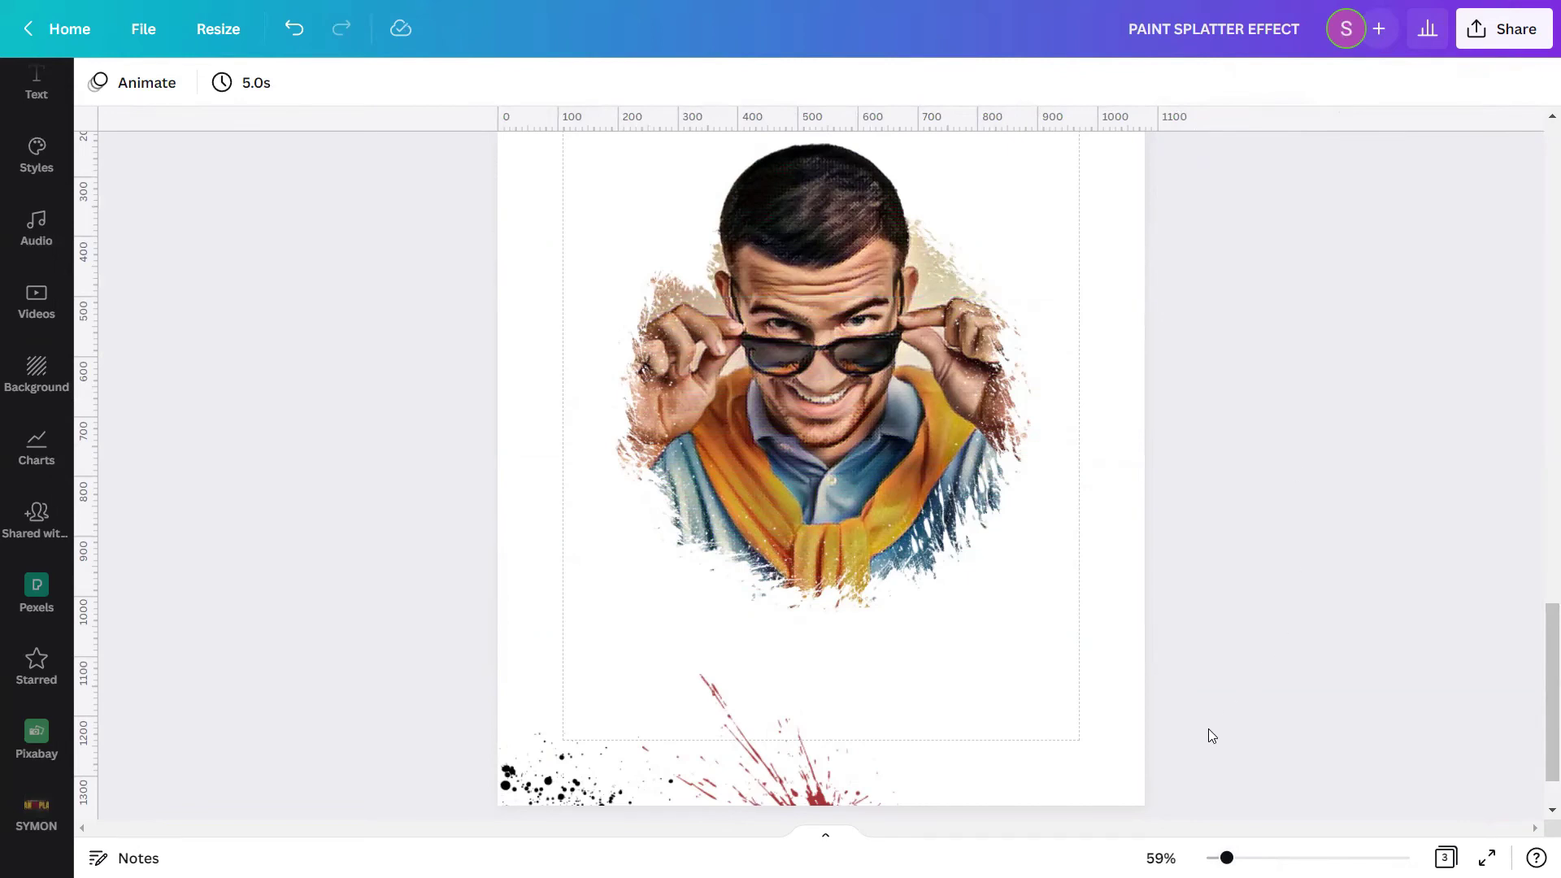
Step: Drag the red splatter onto the portrait and bring it forward in front of the image
{"action": "scroll", "coordinate": [1217, 696], "scroll_direction": "down", "scroll_amount": 3}
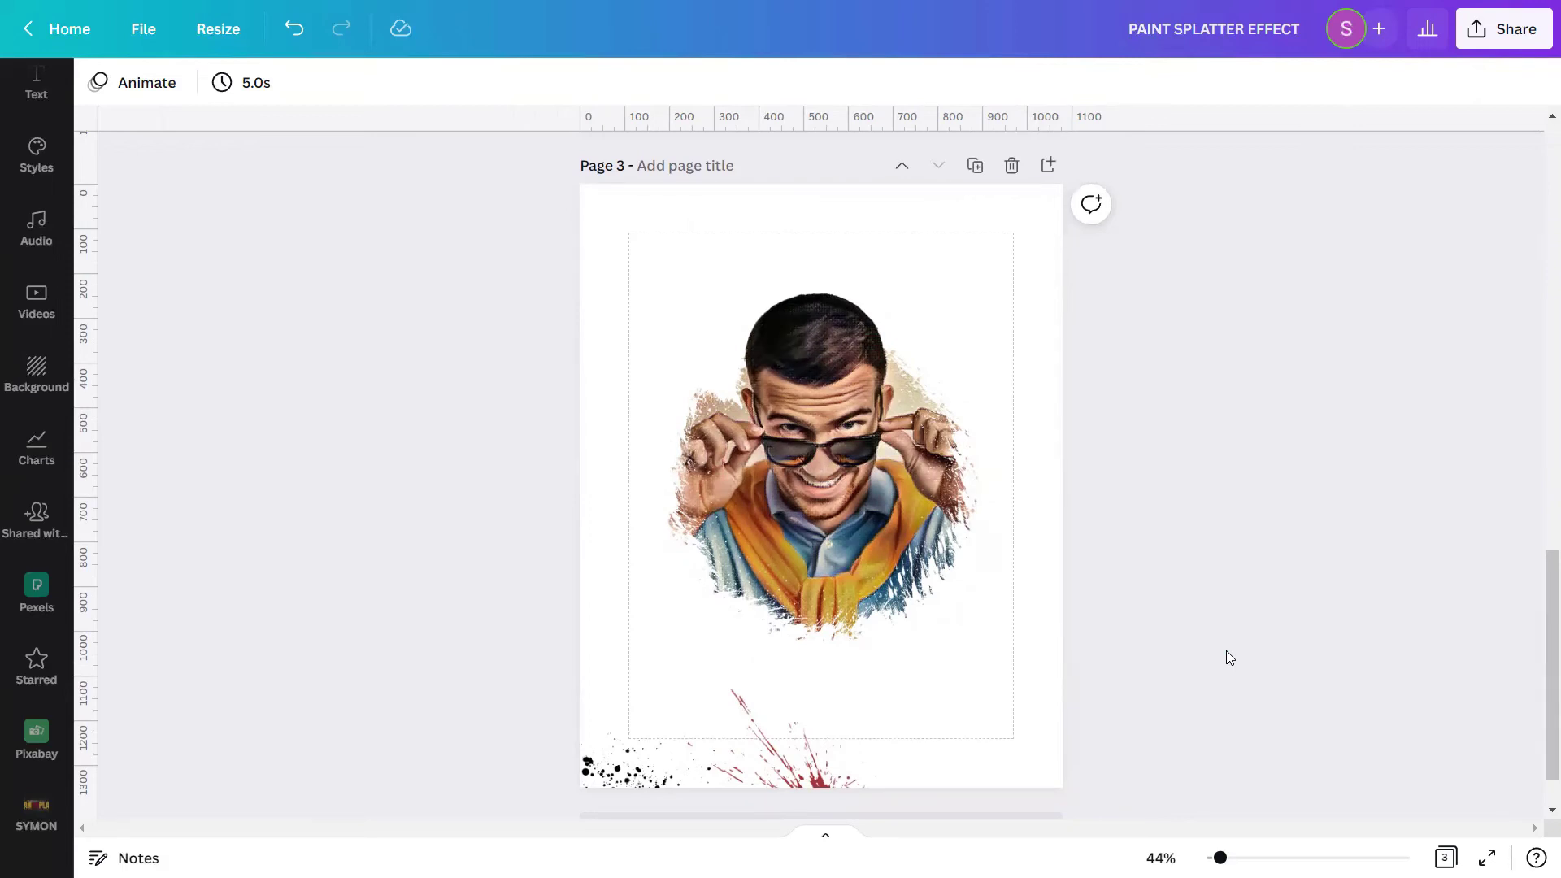
{"action": "left_click_drag", "start_coordinate": [779, 780], "coordinate": [870, 665]}
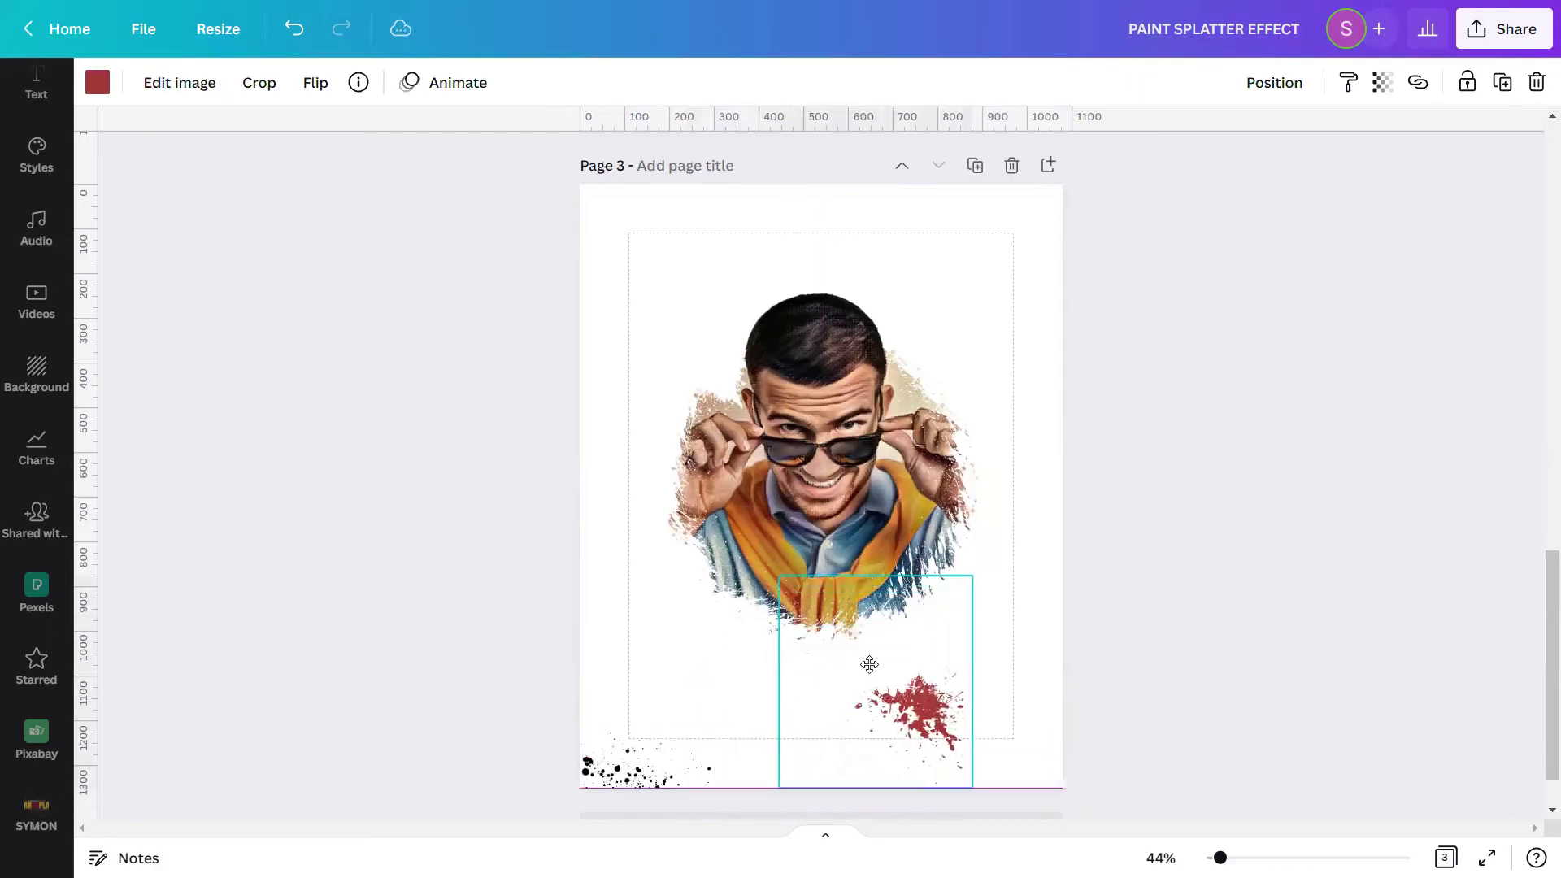
{"action": "left_click", "coordinate": [1274, 82]}
{"action": "left_click", "coordinate": [1017, 147]}
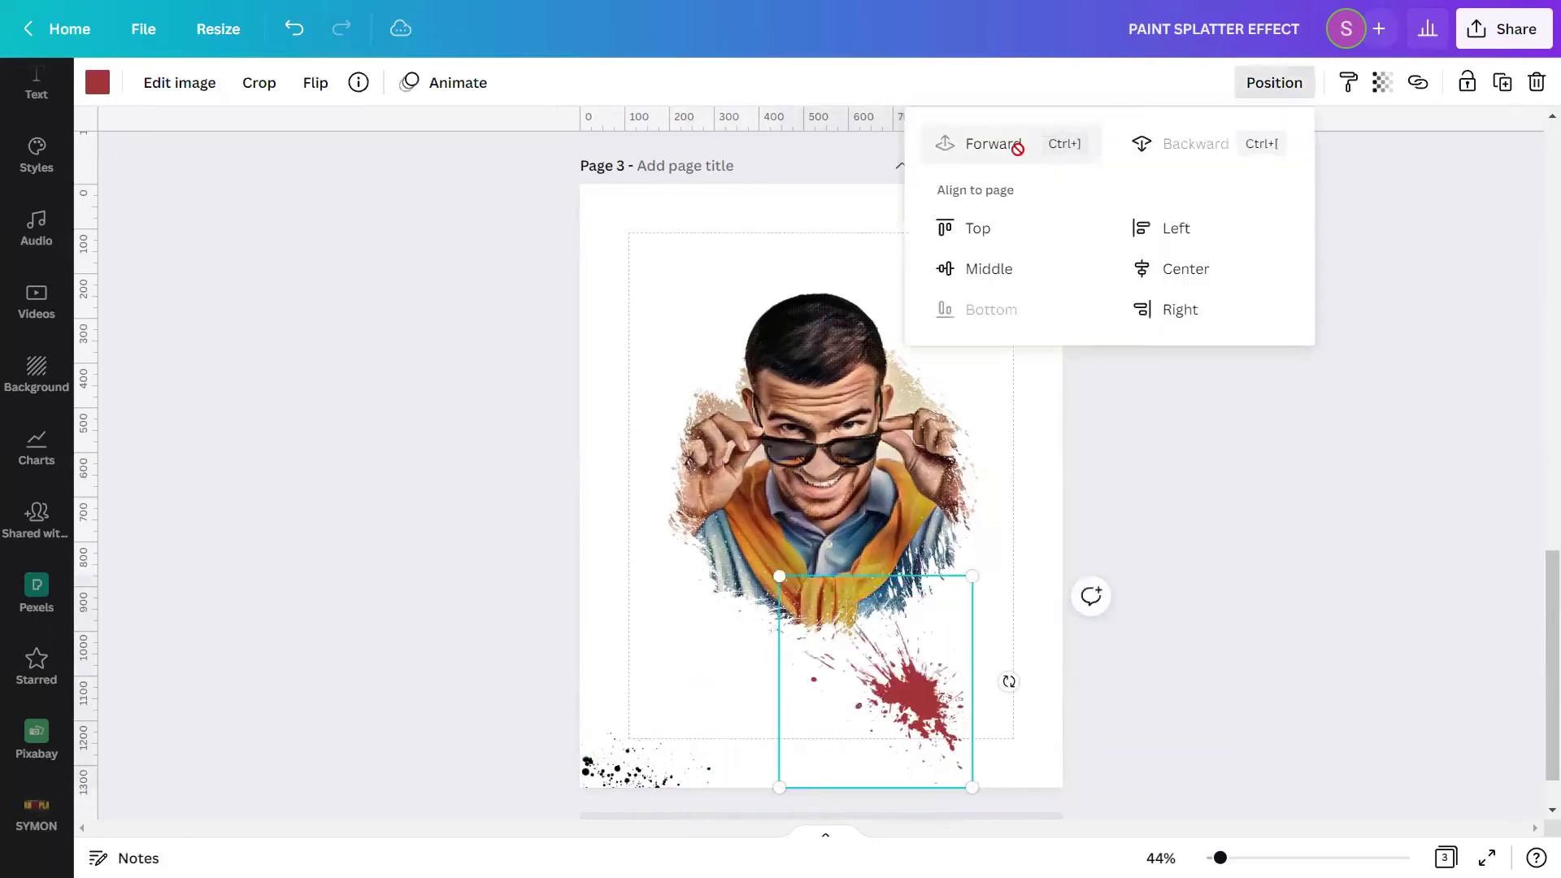
Step: Place the black splatter at the portrait's lower left, bring it forward, and move the red splatter upper left
{"action": "left_click_drag", "start_coordinate": [624, 764], "coordinate": [698, 589]}
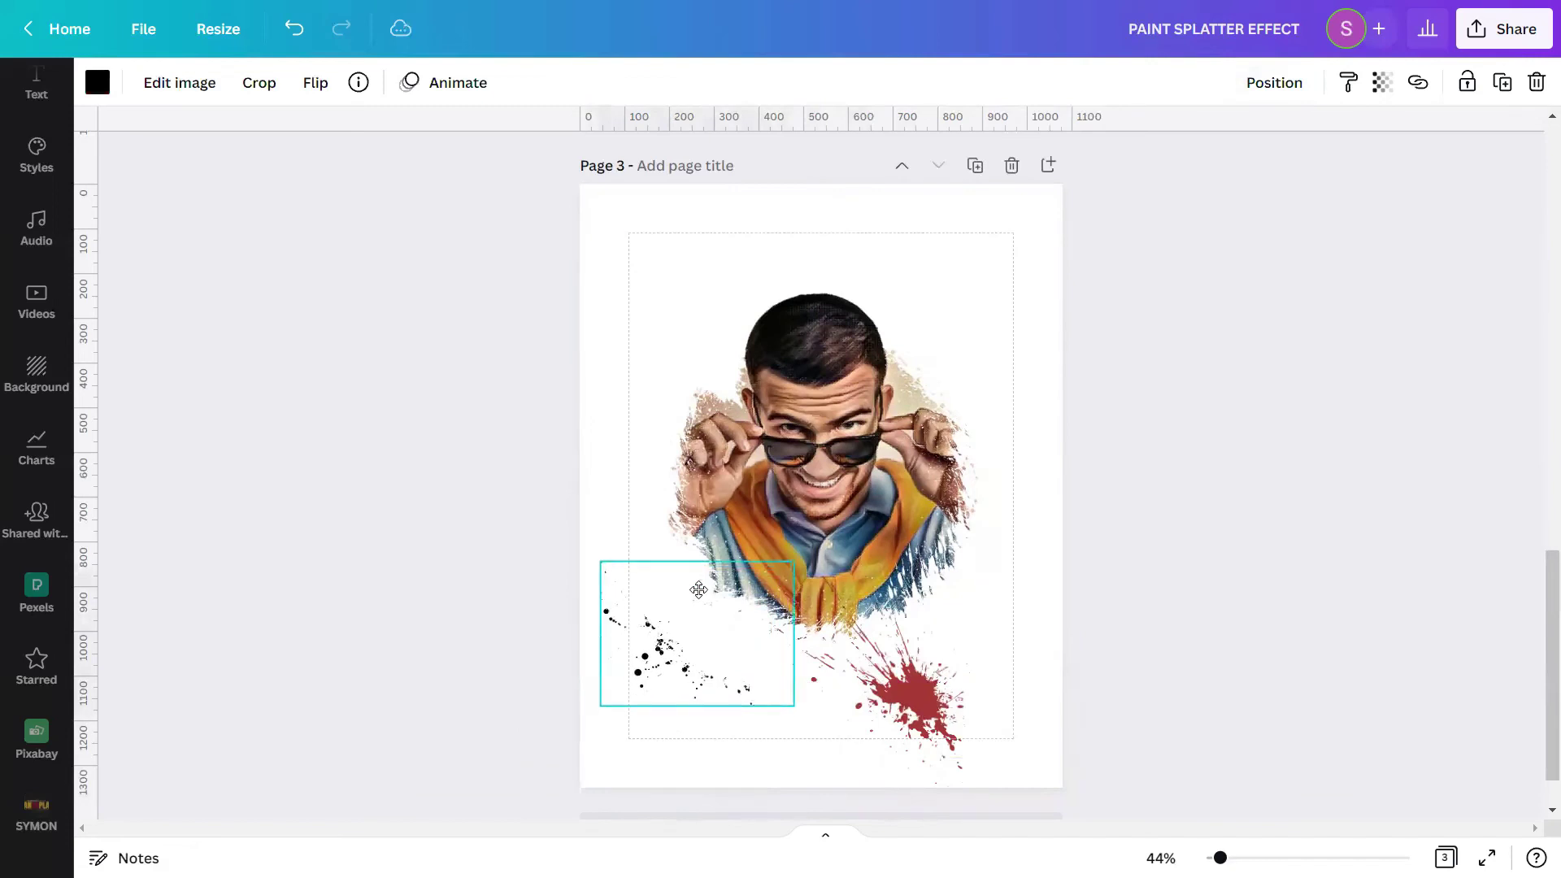
{"action": "left_click", "coordinate": [1266, 93]}
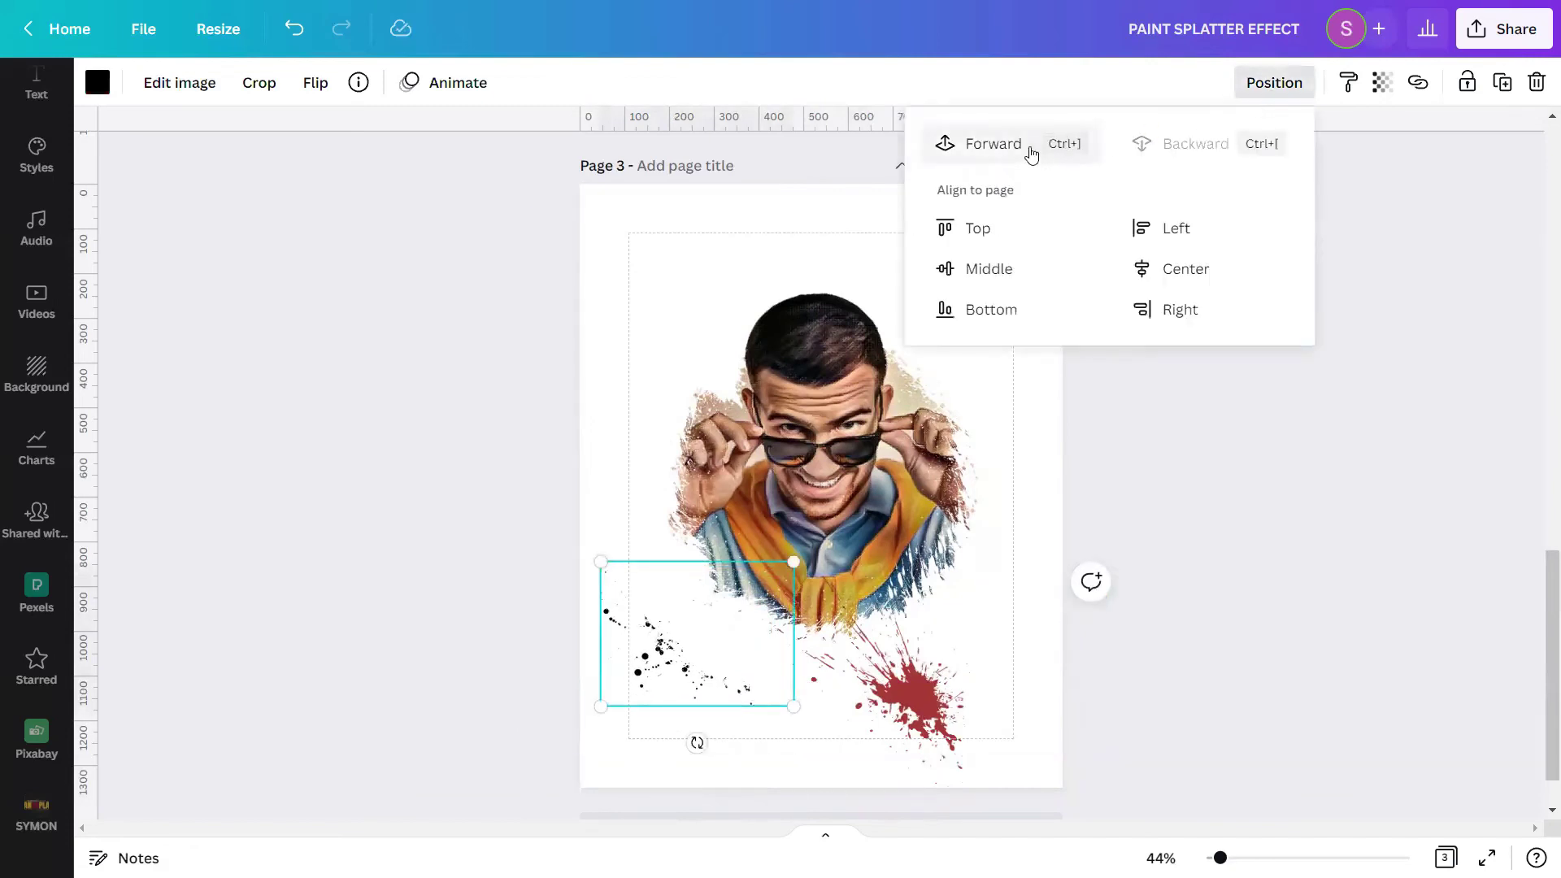
{"action": "left_click", "coordinate": [961, 143]}
{"action": "left_click_drag", "start_coordinate": [921, 683], "coordinate": [698, 329]}
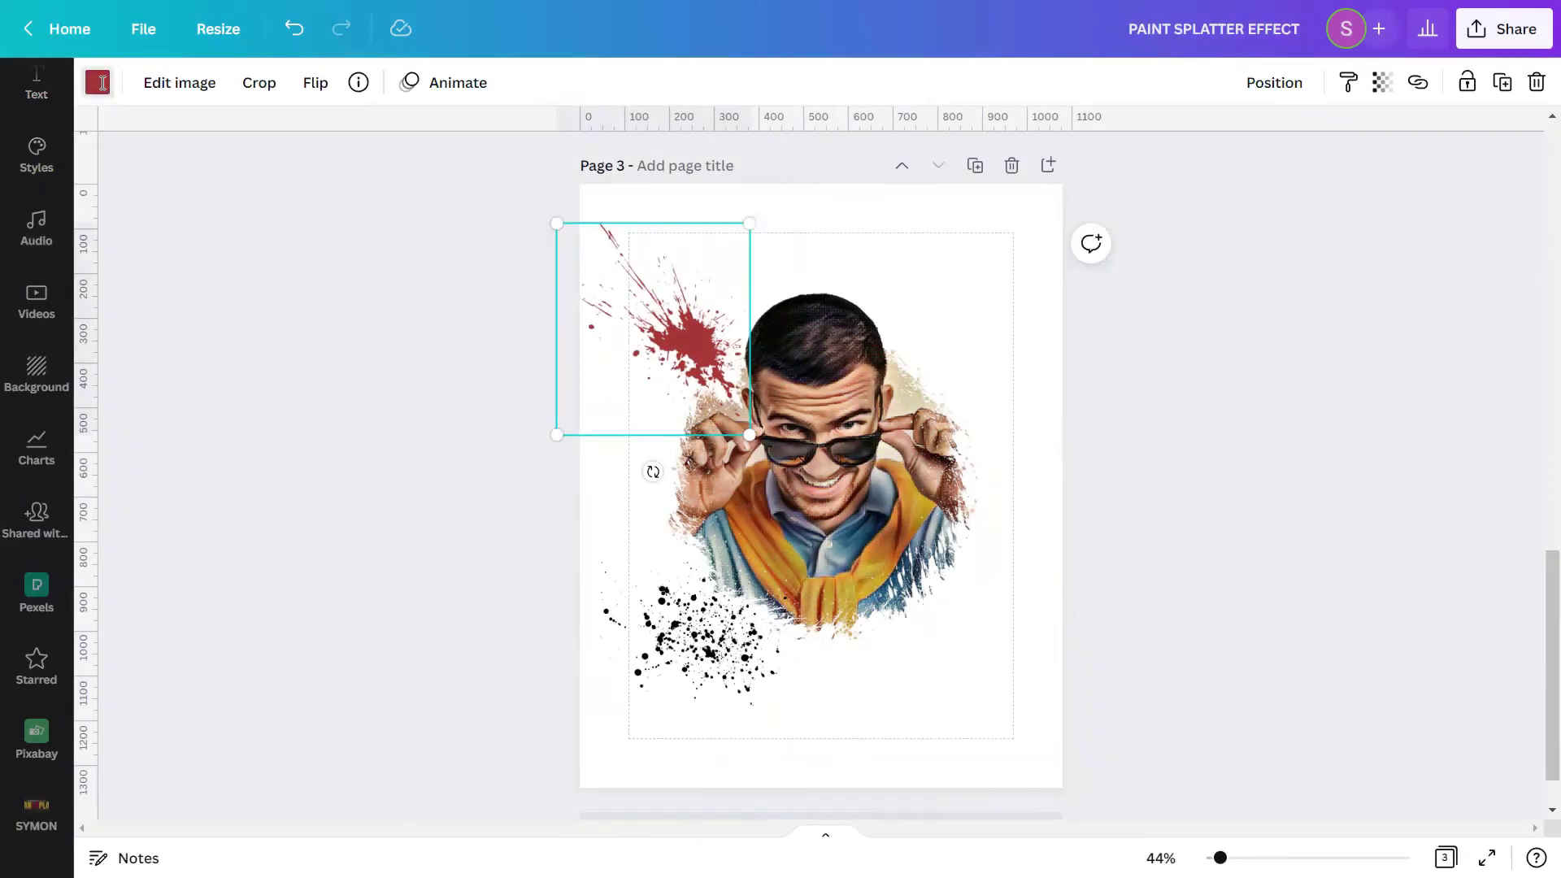
Step: Recolour the red splatter tan, sampled with the eyedropper from the man's hand
{"action": "left_click", "coordinate": [98, 82]}
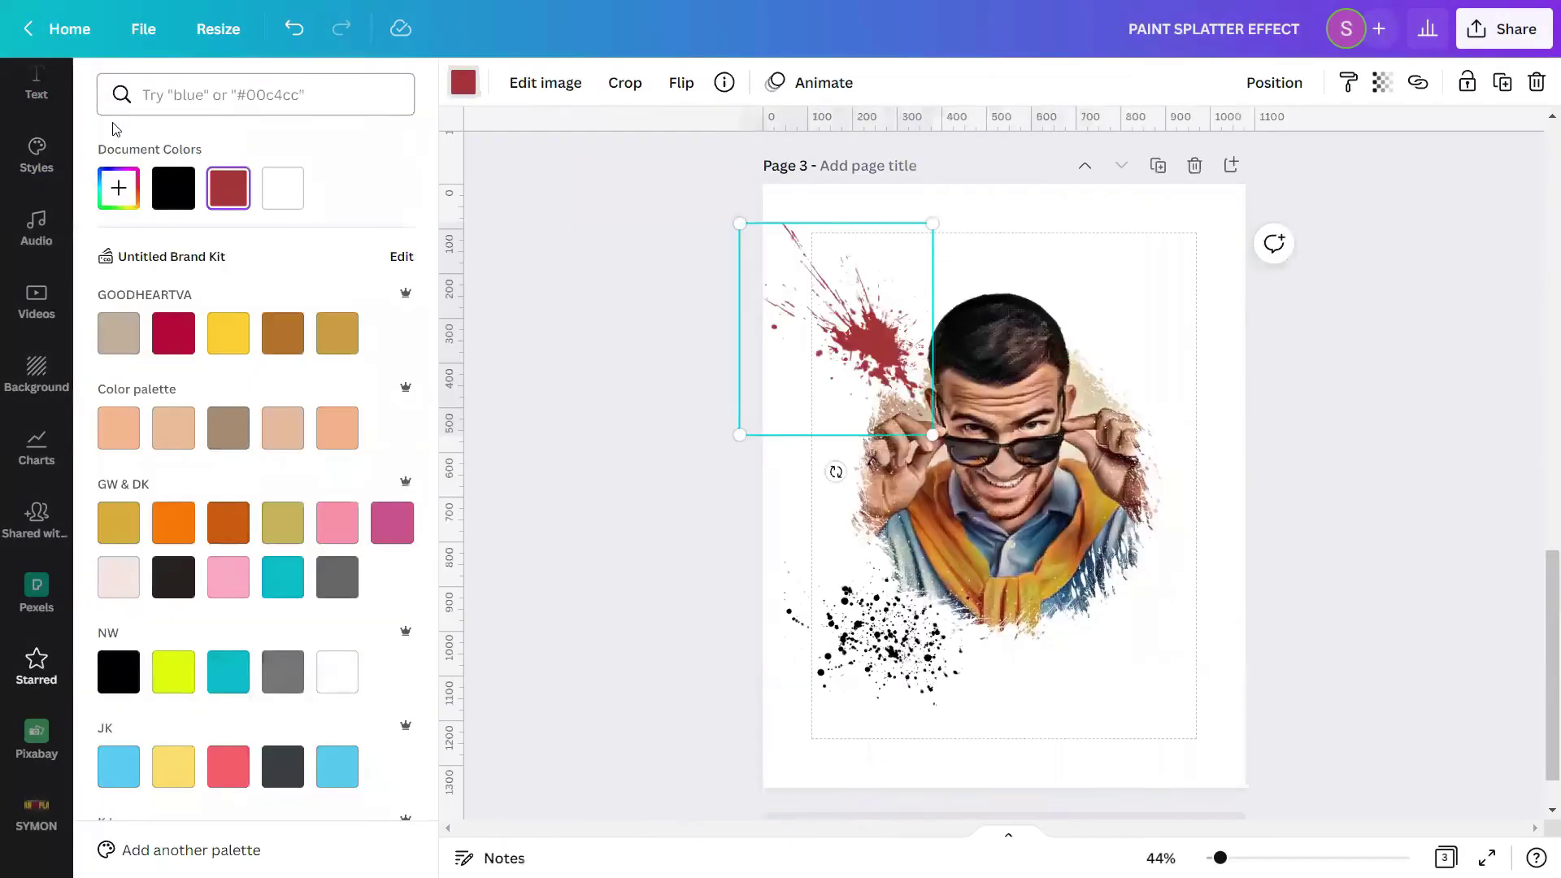
{"action": "left_click", "coordinate": [118, 189]}
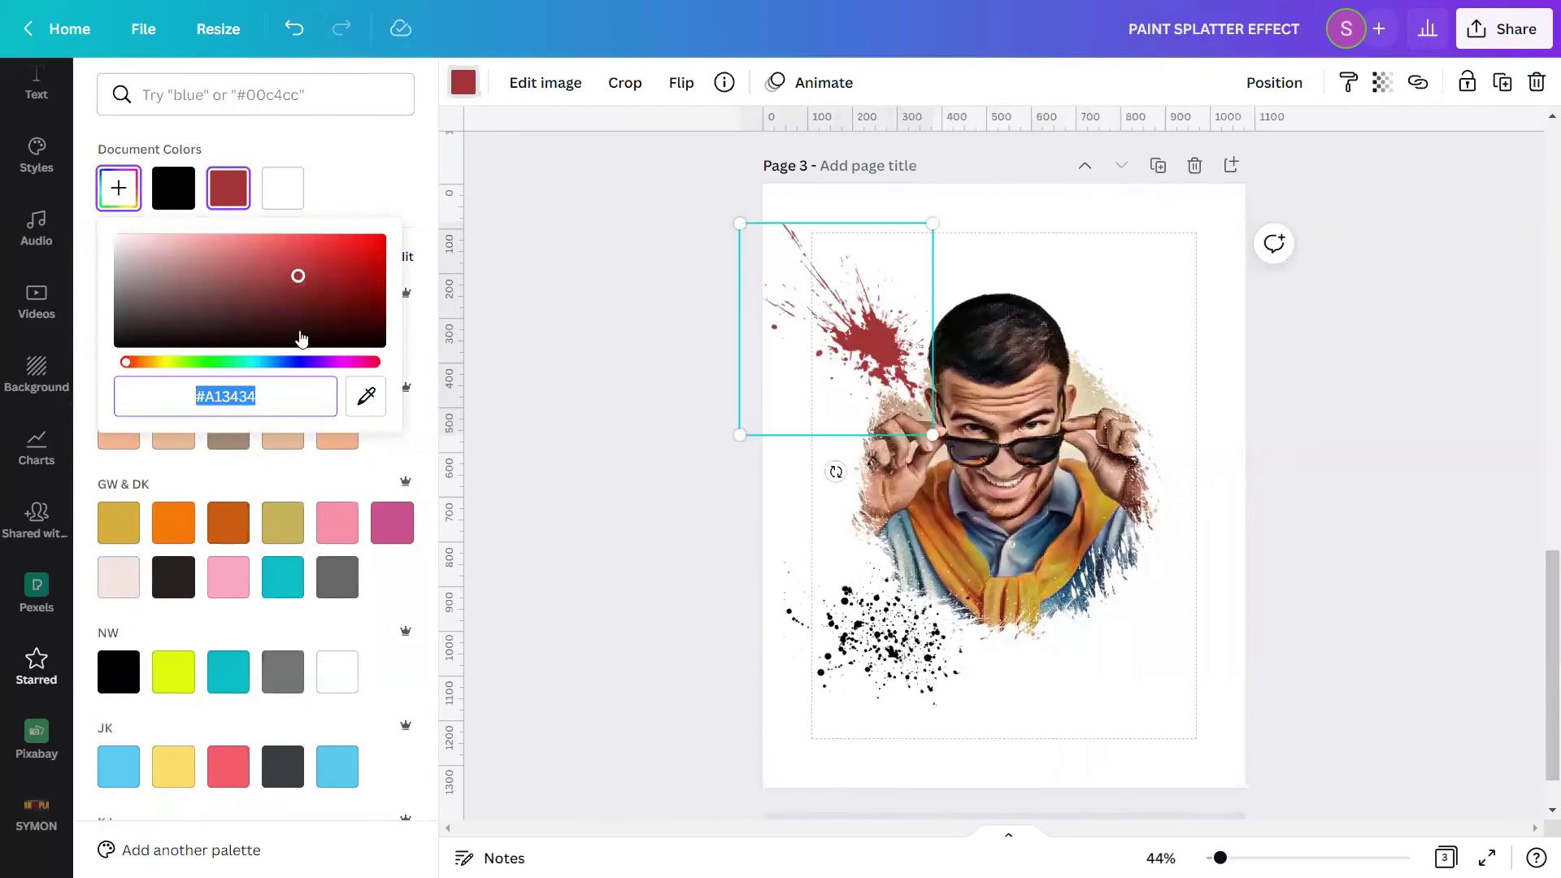
{"action": "left_click", "coordinate": [363, 405]}
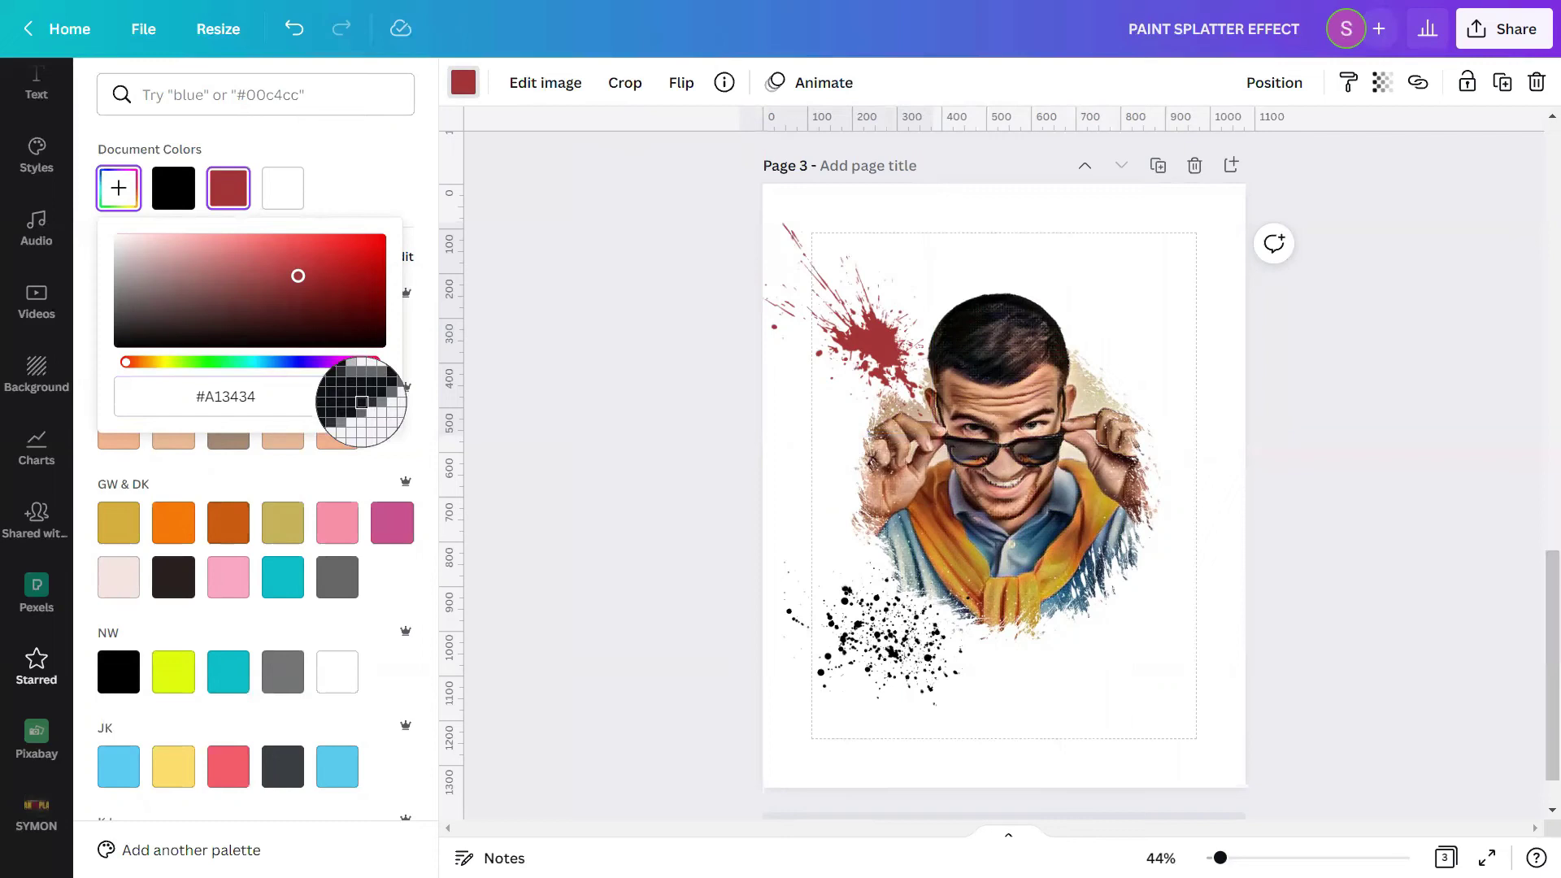
{"action": "left_click", "coordinate": [895, 408]}
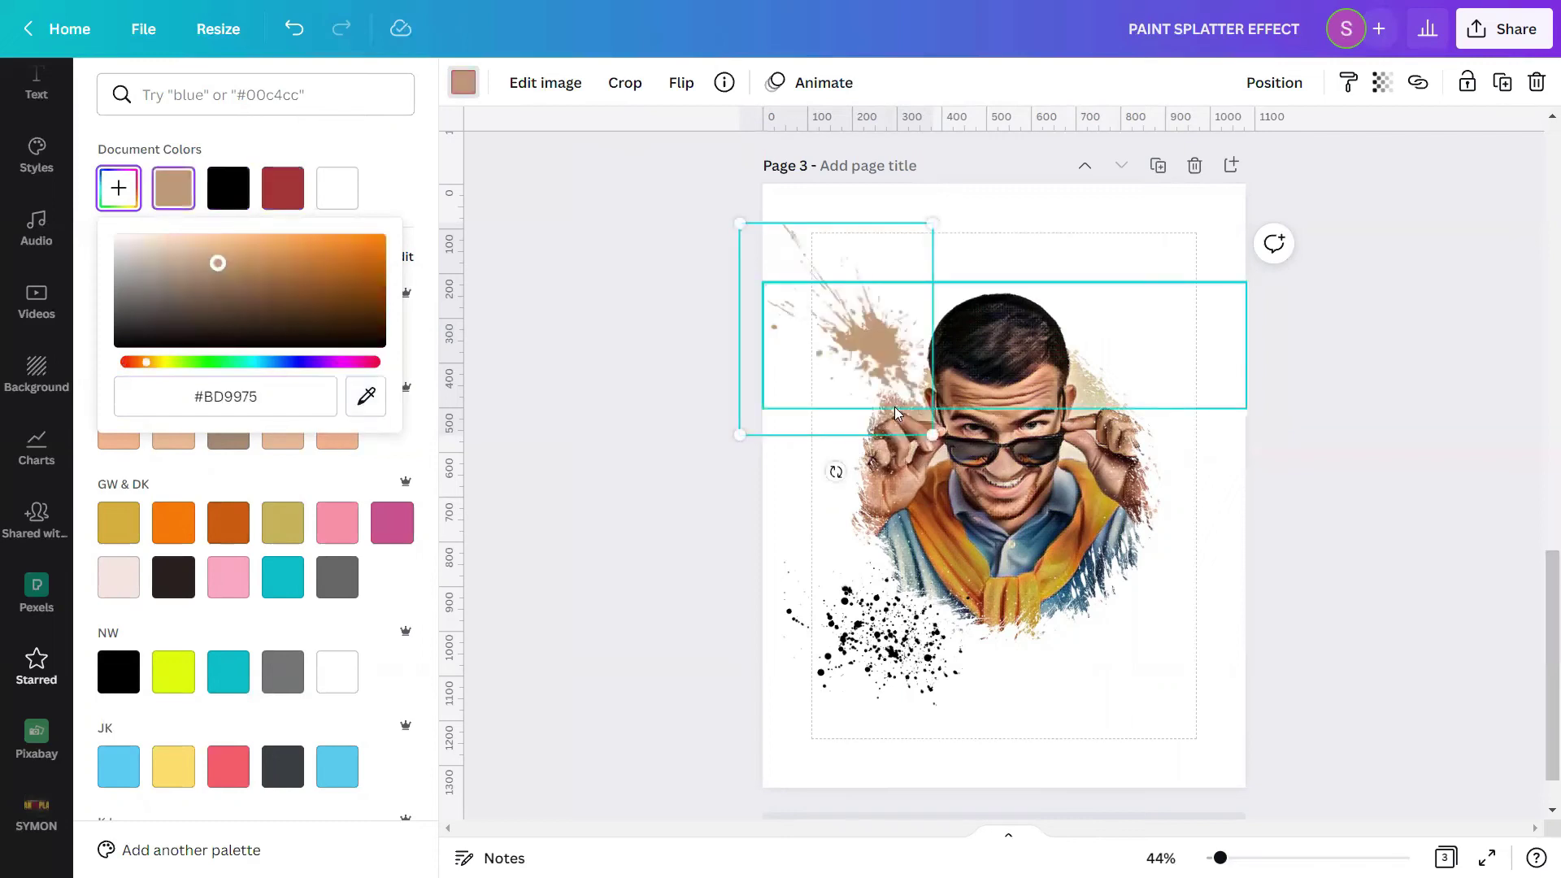
{"action": "left_click", "coordinate": [772, 509]}
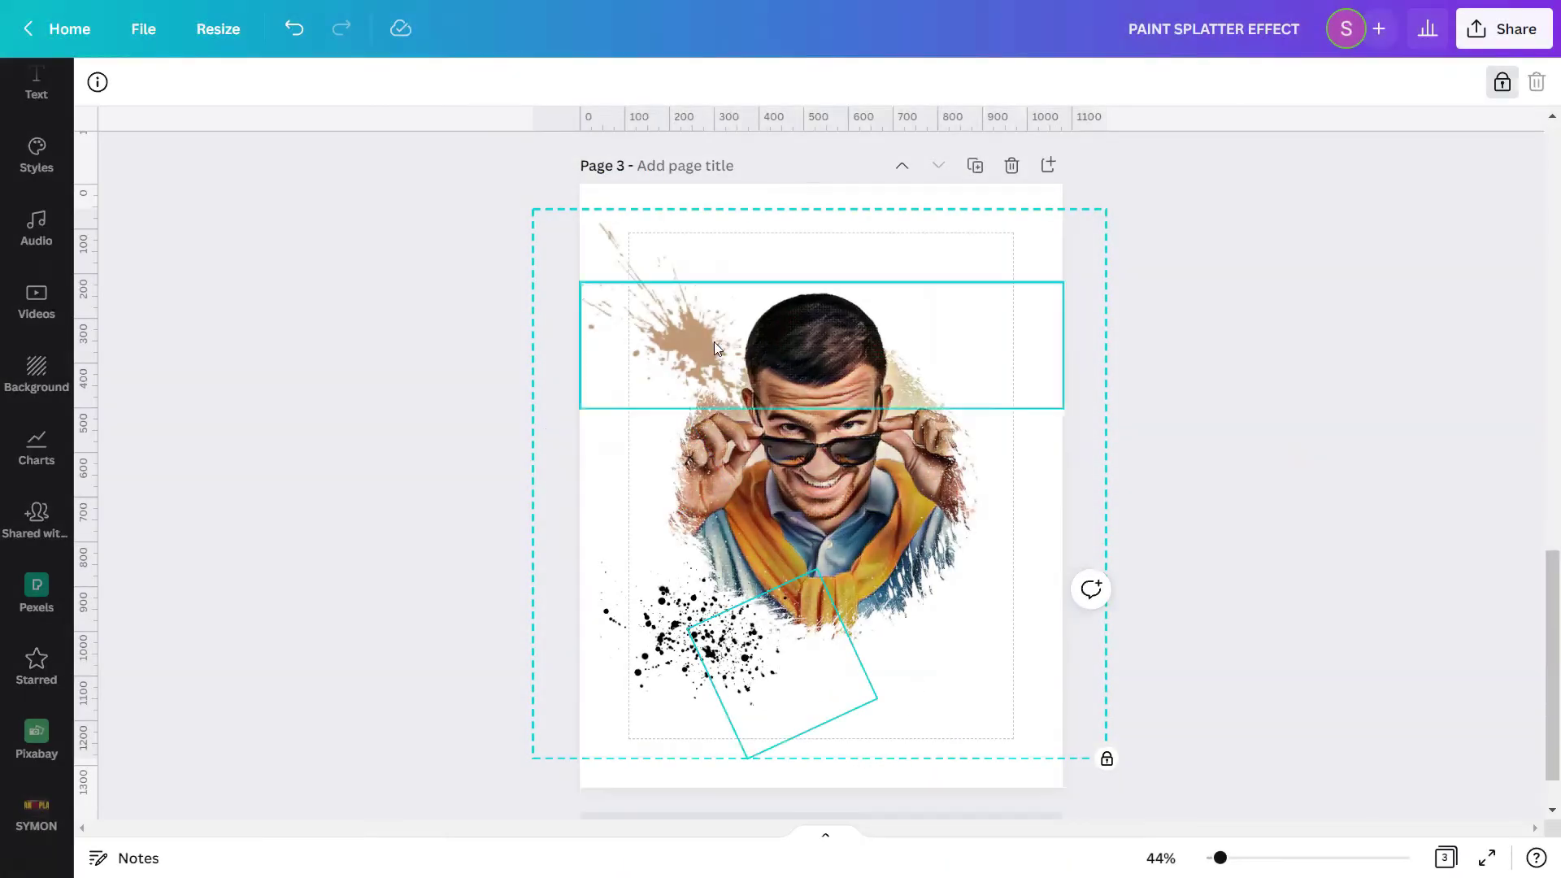
Step: Position a splatter copy around the portrait and turn it gold
{"action": "left_click", "coordinate": [714, 342]}
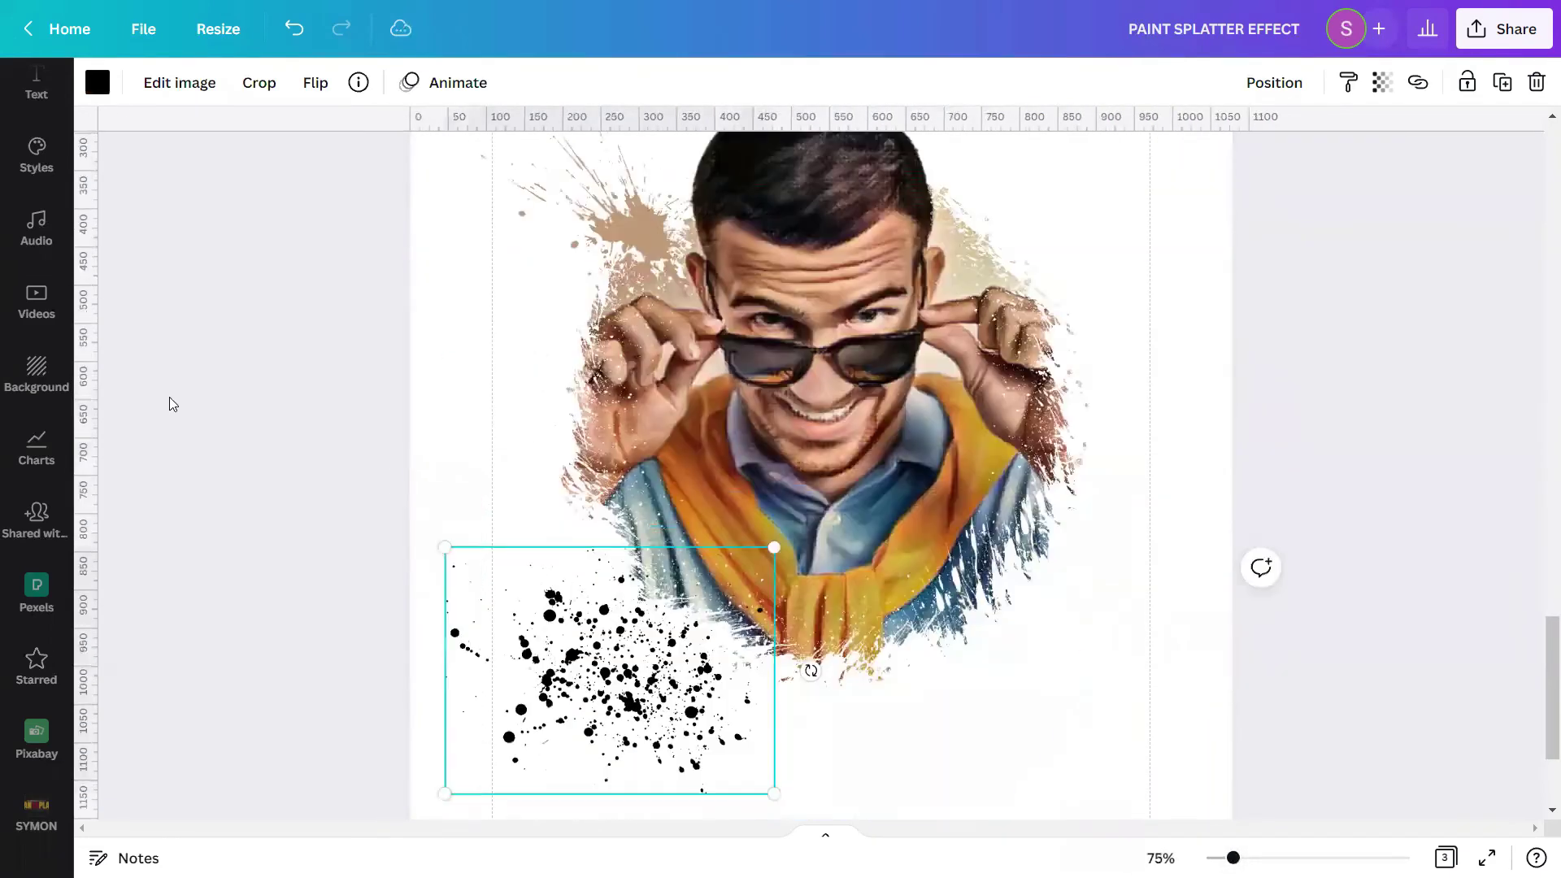
{"action": "left_click", "coordinate": [97, 82]}
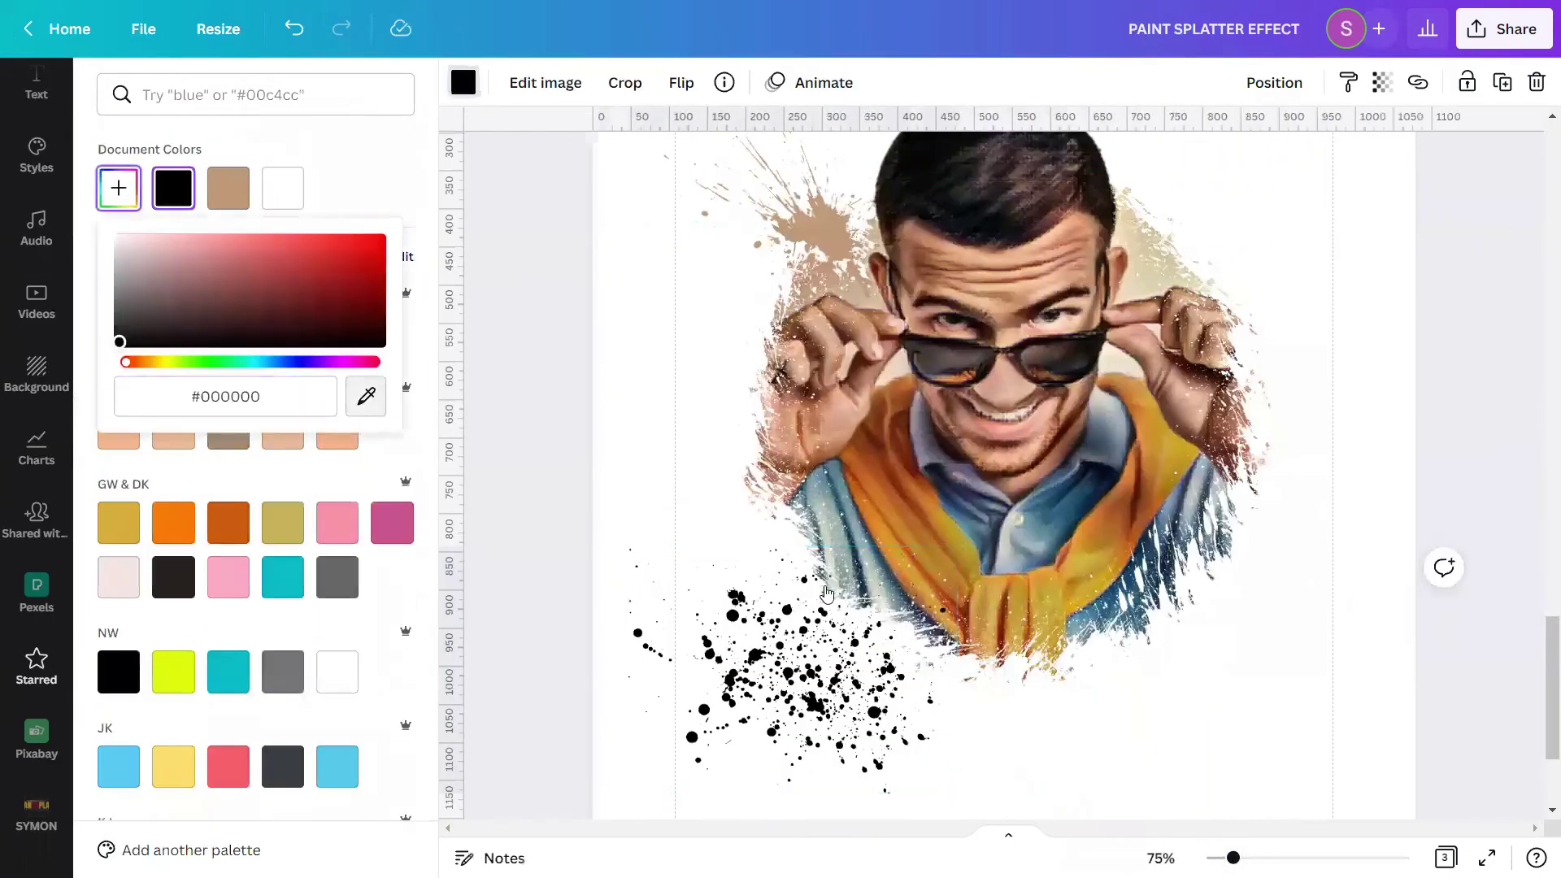
{"action": "left_click_drag", "start_coordinate": [954, 707], "coordinate": [1187, 736]}
{"action": "left_click", "coordinate": [119, 188]}
{"action": "left_click", "coordinate": [118, 523]}
Step: Move a splatter beside the figure and recolour it blue-grey to dark slate
{"action": "left_click_drag", "start_coordinate": [803, 642], "coordinate": [1117, 642]}
{"action": "left_click", "coordinate": [119, 188]}
{"action": "left_click", "coordinate": [147, 271]}
{"action": "left_click_drag", "start_coordinate": [1219, 606], "coordinate": [1324, 446]}
{"action": "left_click", "coordinate": [119, 188]}
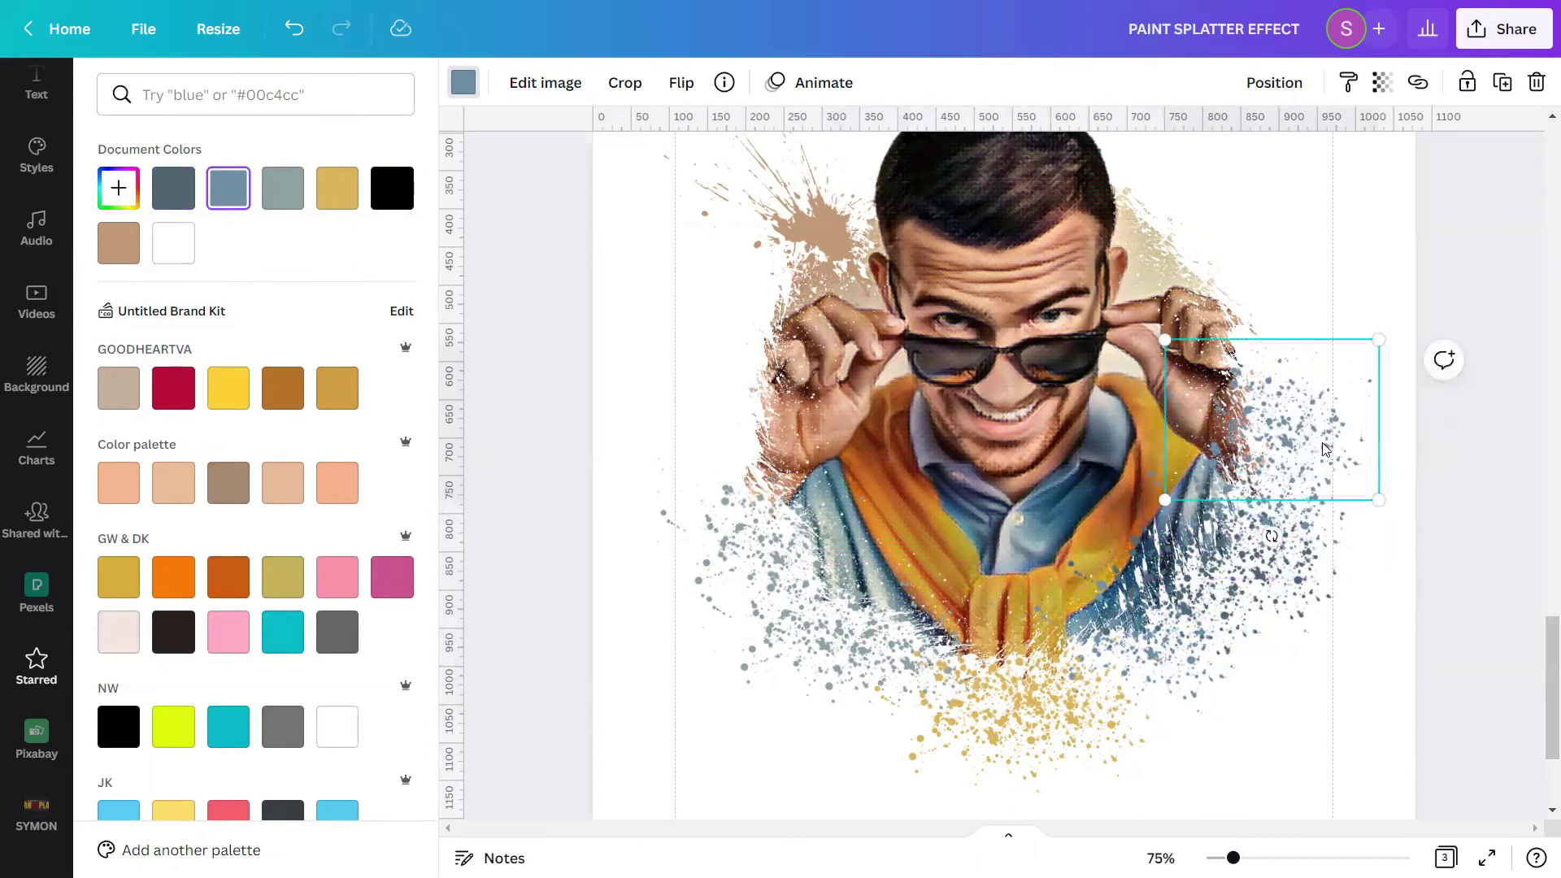
Step: Recolour a splatter with brown sampled from the portrait, shrink it and move it up-left
{"action": "left_click", "coordinate": [118, 188]}
{"action": "left_click", "coordinate": [366, 396]}
{"action": "left_click", "coordinate": [1227, 429]}
{"action": "left_click_drag", "start_coordinate": [1383, 499], "coordinate": [1344, 472]}
{"action": "left_click_drag", "start_coordinate": [1253, 406], "coordinate": [710, 319]}
Step: Recolour the brown splatter a light cream-tan shade and reposition it lower right
{"action": "left_click", "coordinate": [111, 173]}
{"action": "left_click", "coordinate": [365, 396]}
{"action": "left_click", "coordinate": [1209, 231]}
{"action": "left_click", "coordinate": [118, 188]}
{"action": "left_click_drag", "start_coordinate": [261, 279], "coordinate": [216, 251]}
{"action": "left_click", "coordinate": [671, 401]}
{"action": "left_click_drag", "start_coordinate": [671, 400], "coordinate": [1082, 756]}
{"action": "scroll", "coordinate": [1082, 757], "scroll_direction": "down", "scroll_amount": 2}
{"action": "left_click_drag", "start_coordinate": [1003, 648], "coordinate": [1057, 634]}
Step: Recolour a splatter dark teal, flip it vertically, place it, then lighten it to grey-teal
{"action": "left_click", "coordinate": [97, 82]}
{"action": "left_click", "coordinate": [118, 188]}
{"action": "left_click", "coordinate": [1137, 490]}
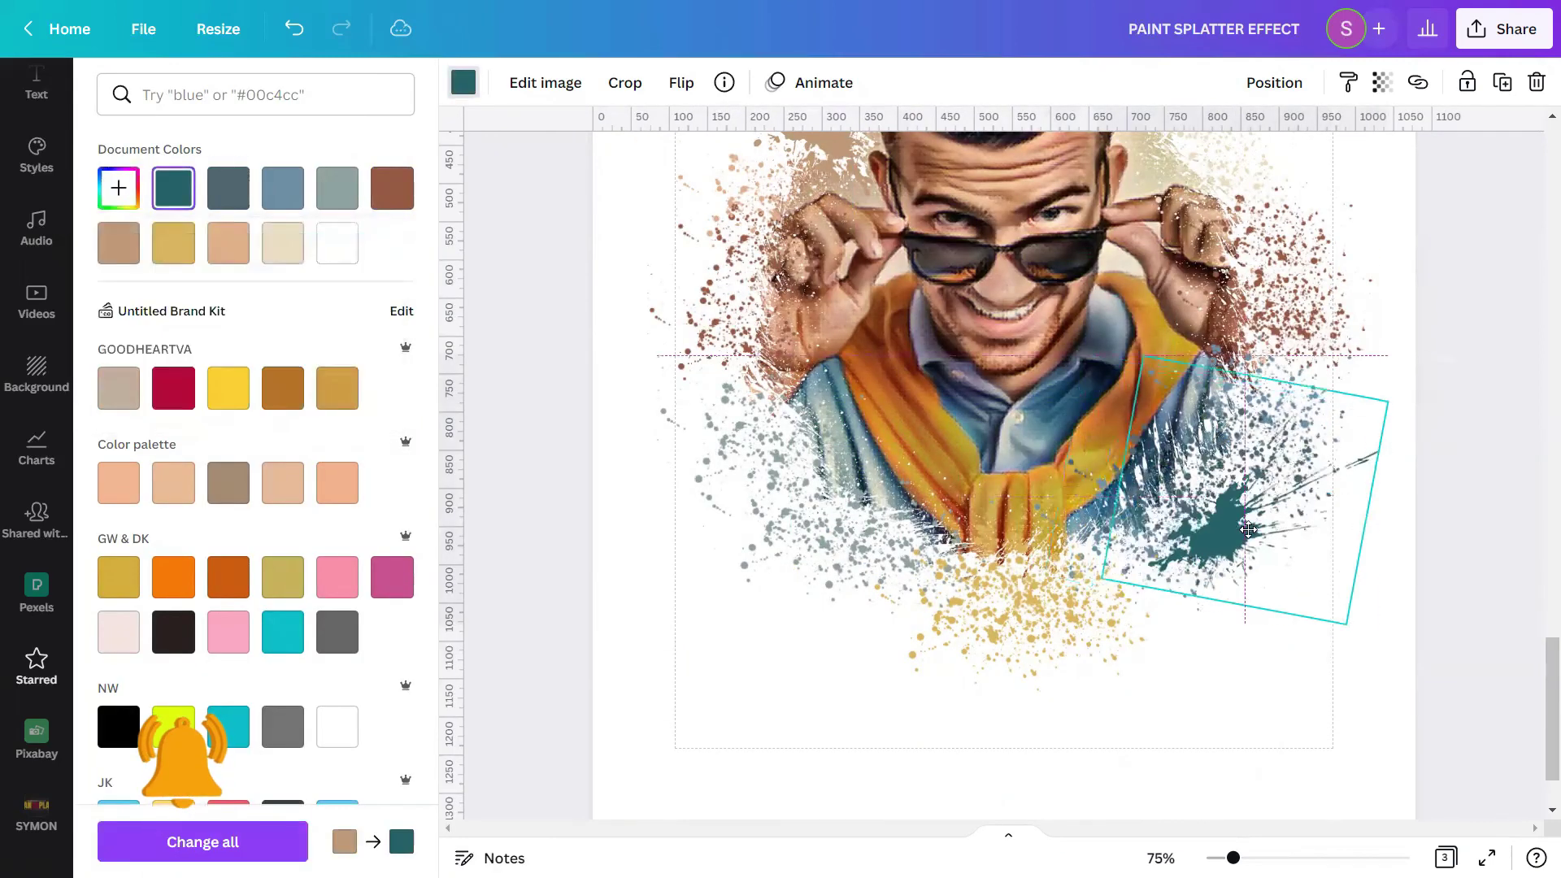
{"action": "left_click_drag", "start_coordinate": [1212, 471], "coordinate": [811, 523]}
{"action": "left_click", "coordinate": [682, 83]}
{"action": "left_click", "coordinate": [743, 170]}
{"action": "left_click_drag", "start_coordinate": [813, 455], "coordinate": [765, 598]}
{"action": "left_click", "coordinate": [134, 191]}
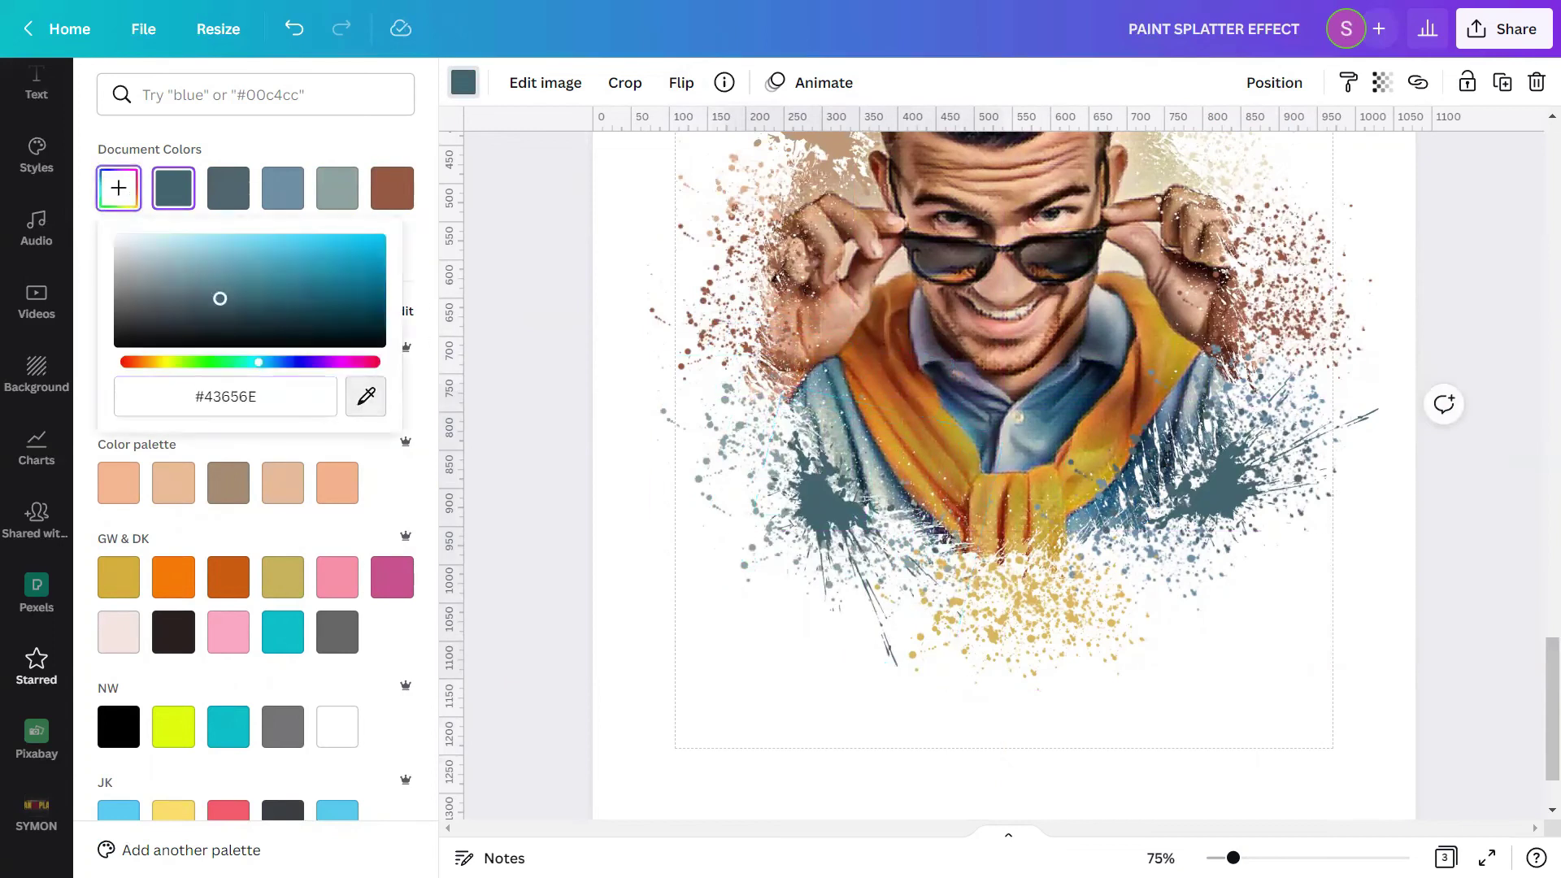
{"action": "left_click", "coordinate": [146, 268]}
{"action": "double_click", "coordinate": [697, 520]}
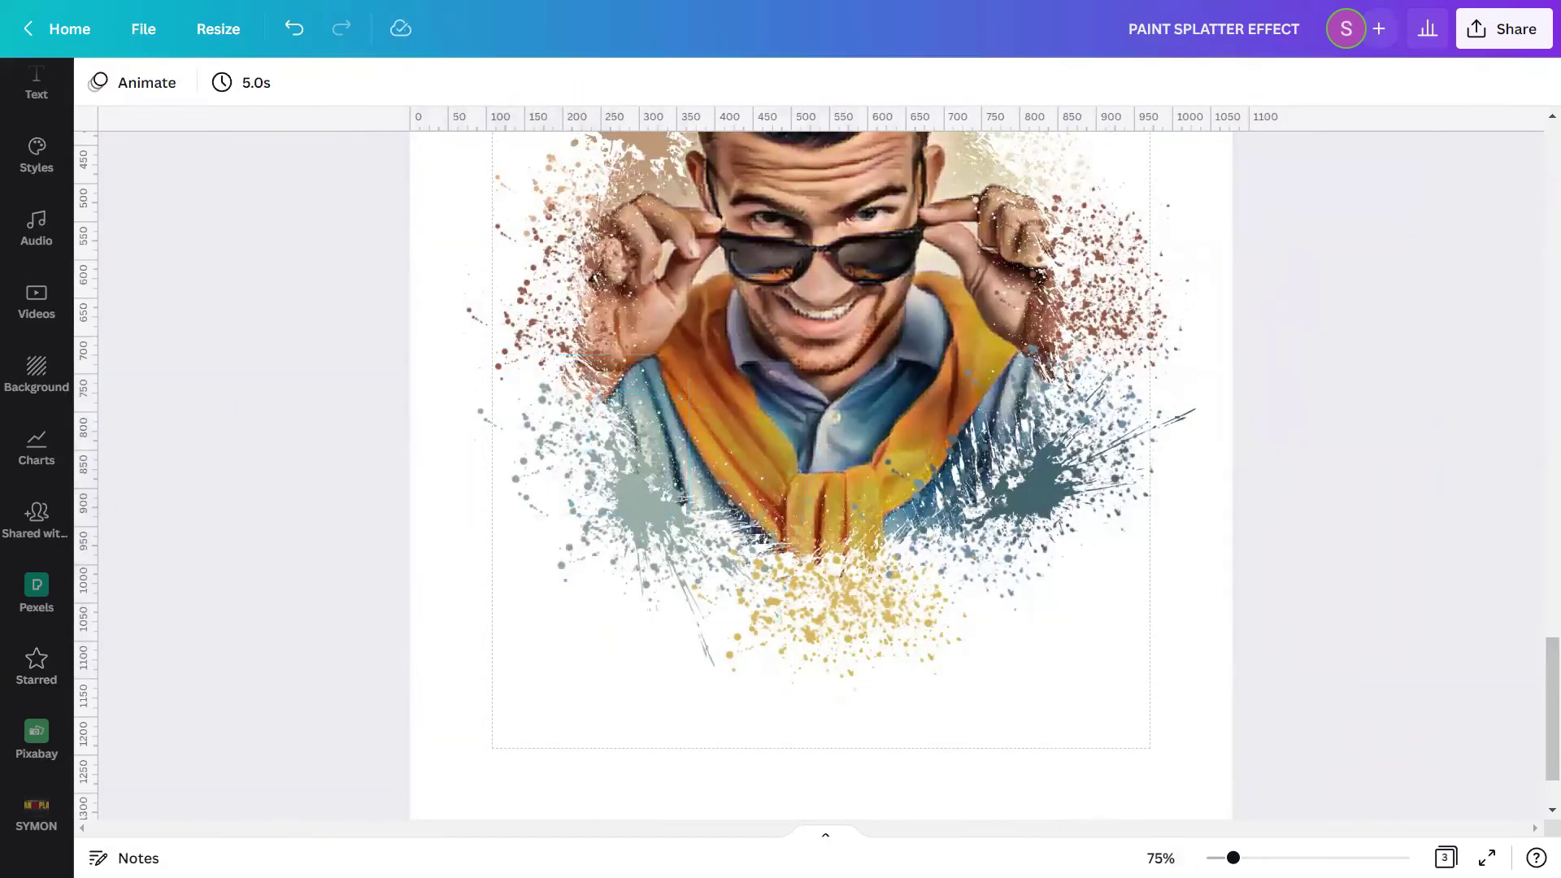
Step: Enlarge the top-left brown splatter by dragging its corner handle
{"action": "left_click", "coordinate": [1175, 453]}
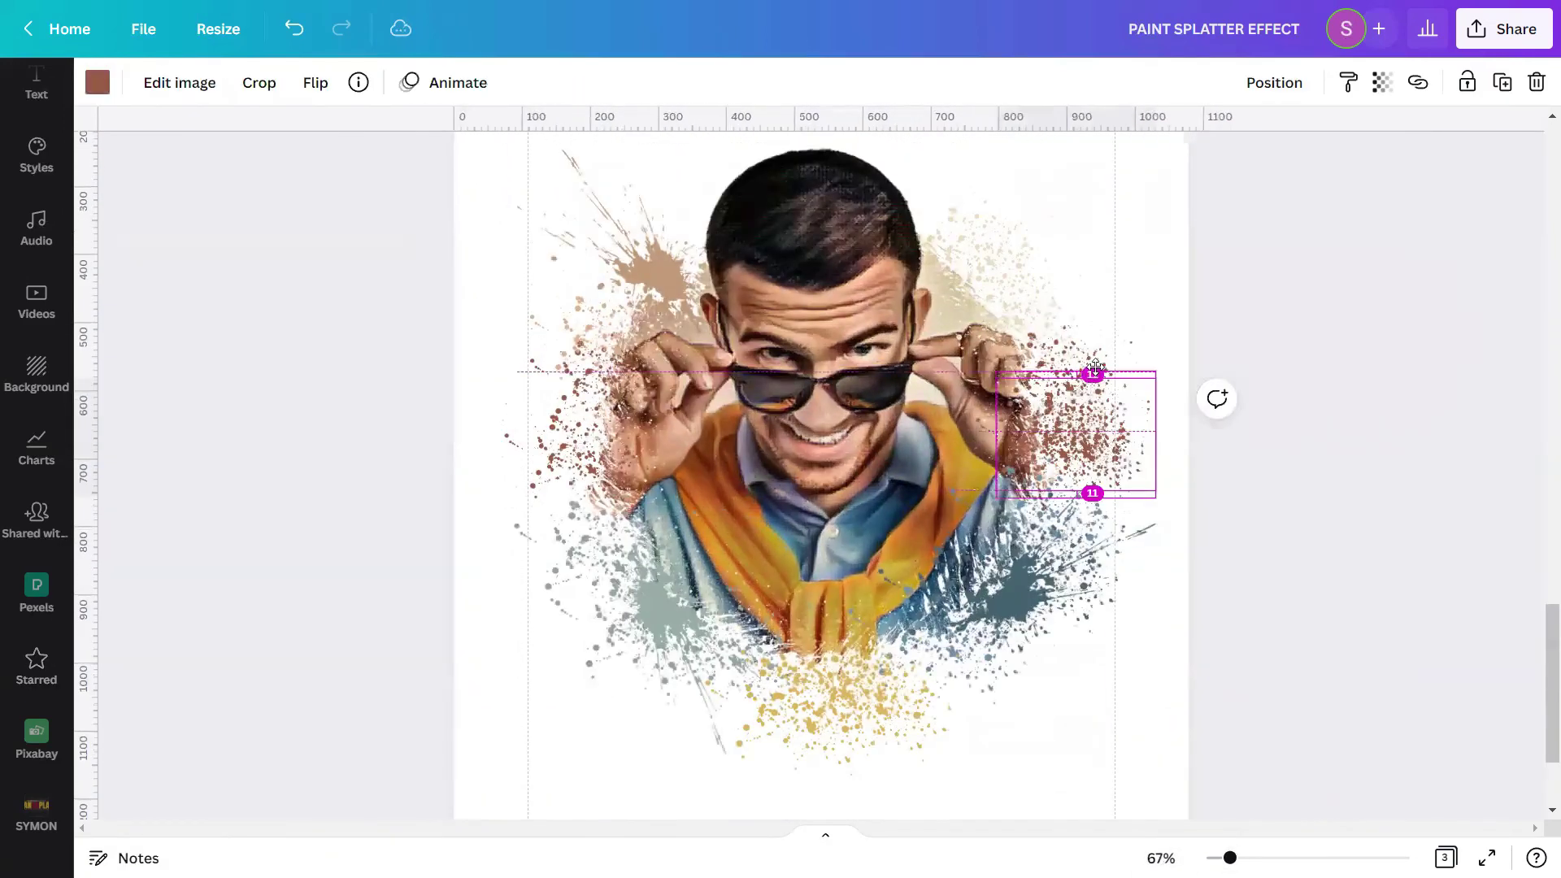
{"action": "left_click", "coordinate": [1109, 233], "text": "shift"}
{"action": "left_click_drag", "start_coordinate": [353, 437], "coordinate": [558, 620]}
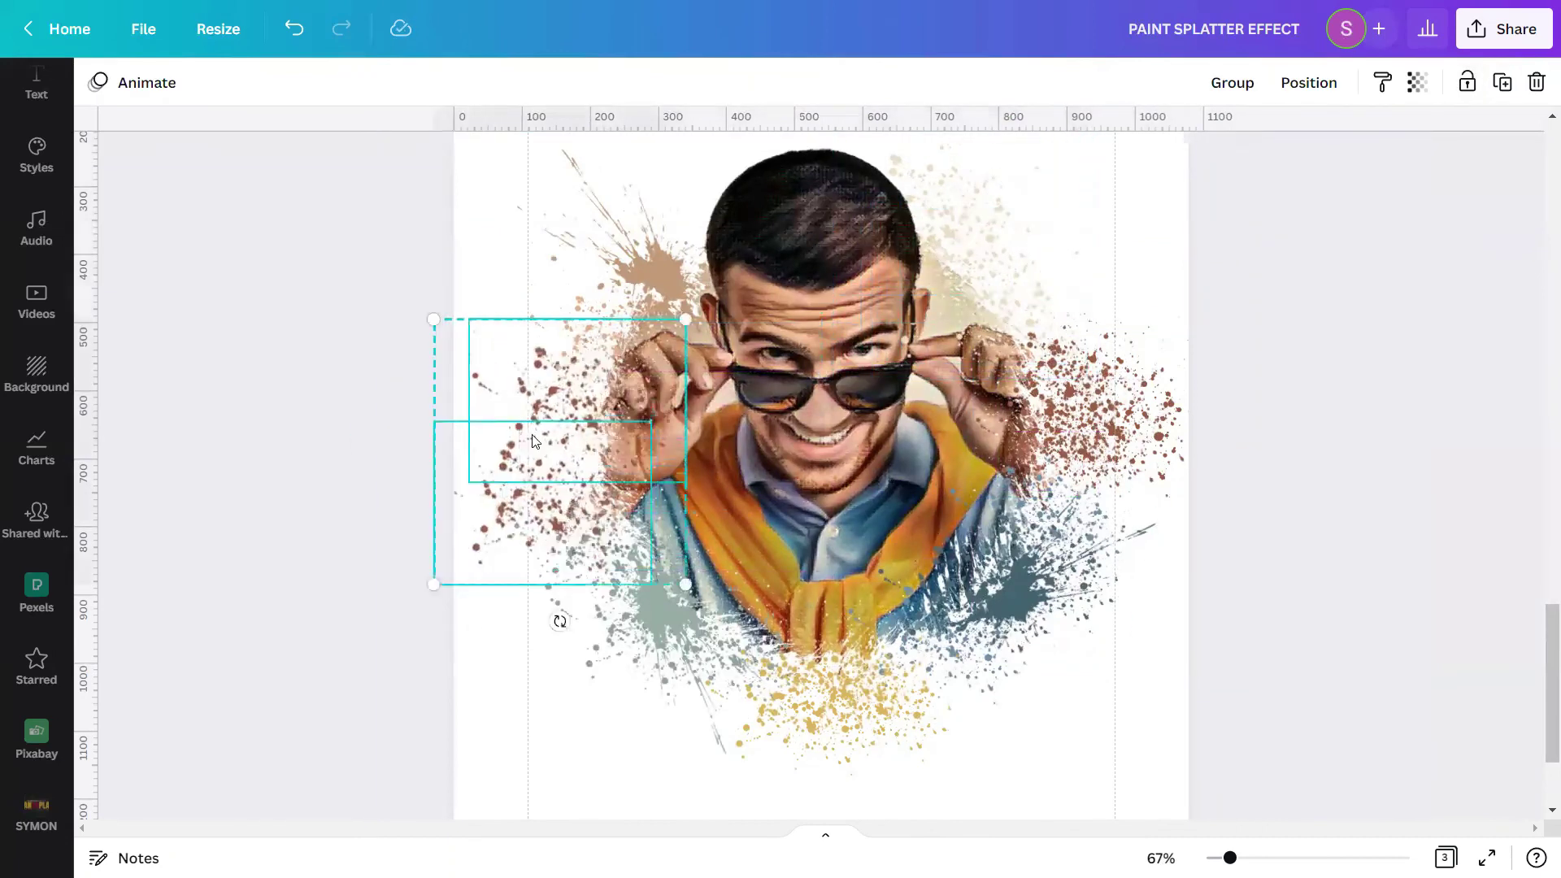
{"action": "left_click", "coordinate": [938, 699]}
{"action": "left_click", "coordinate": [547, 217]}
{"action": "left_click_drag", "start_coordinate": [517, 148], "coordinate": [455, 102]}
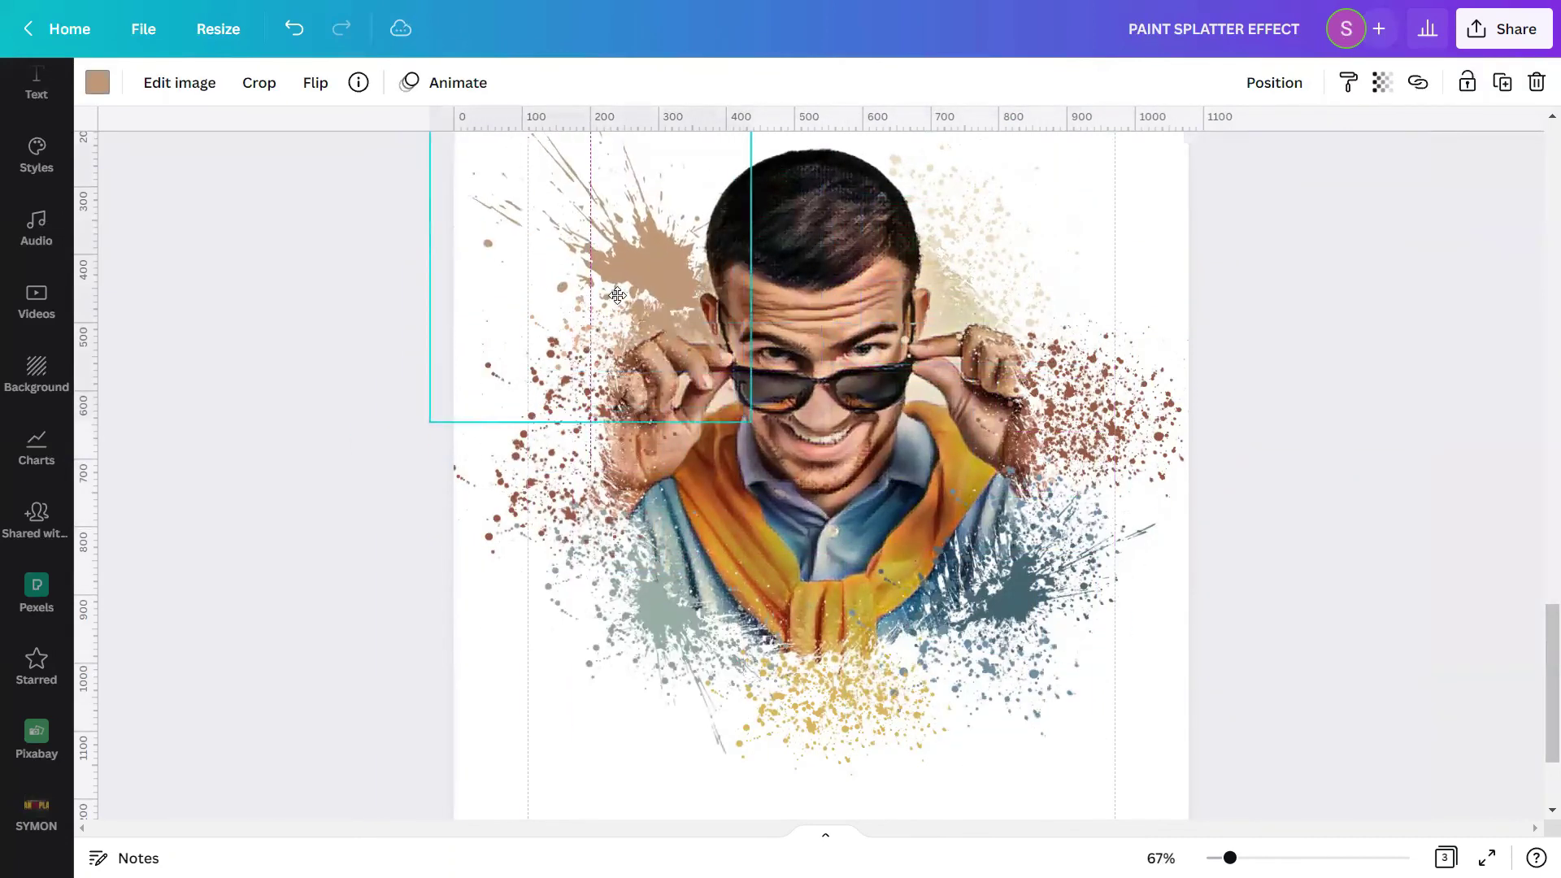
Step: Enlarge the bottom-right blue splatter, nudge the top-right splatters, and view page 3 full screen
{"action": "left_click", "coordinate": [1138, 504]}
{"action": "left_click_drag", "start_coordinate": [1177, 472], "coordinate": [1211, 455]}
{"action": "left_click_drag", "start_coordinate": [967, 216], "coordinate": [1032, 227]}
{"action": "left_click", "coordinate": [1306, 555]}
{"action": "scroll", "coordinate": [1285, 691], "scroll_direction": "down", "scroll_amount": 3}
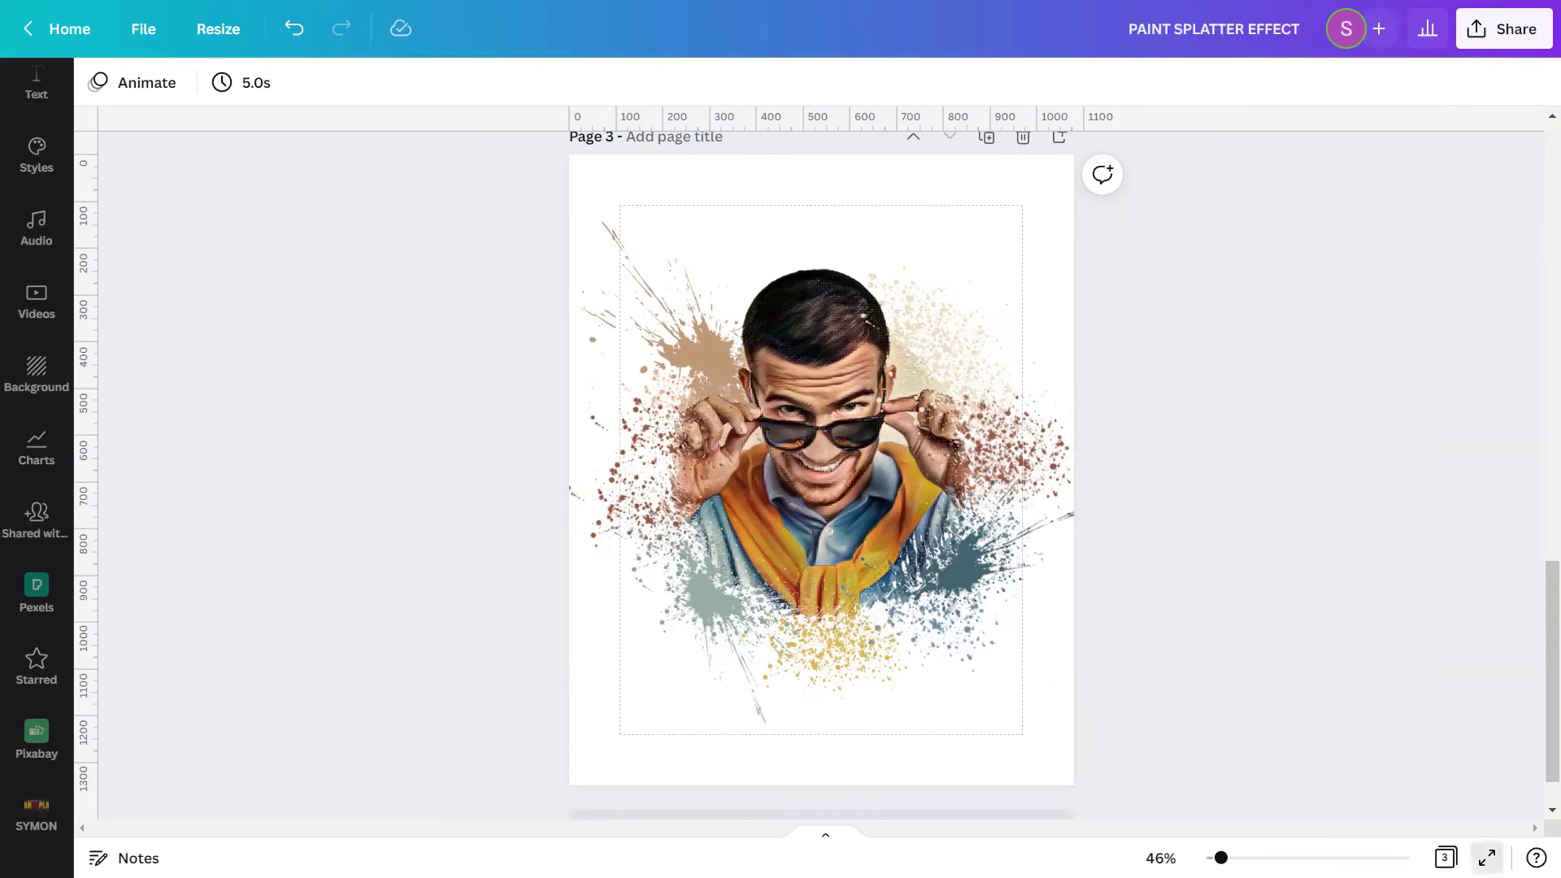
{"action": "left_click", "coordinate": [1487, 858]}
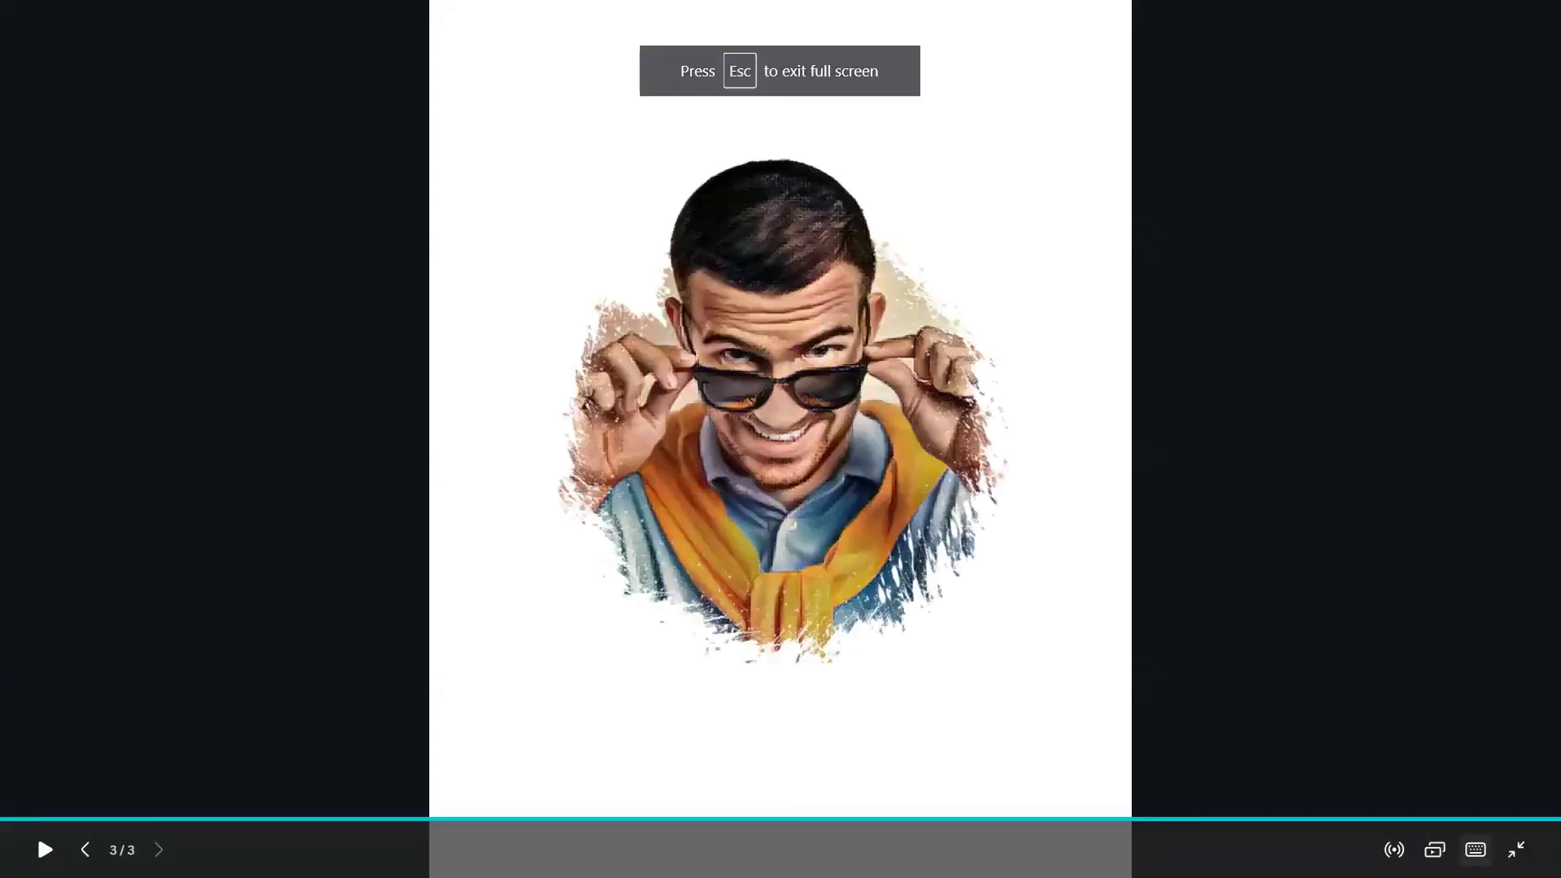